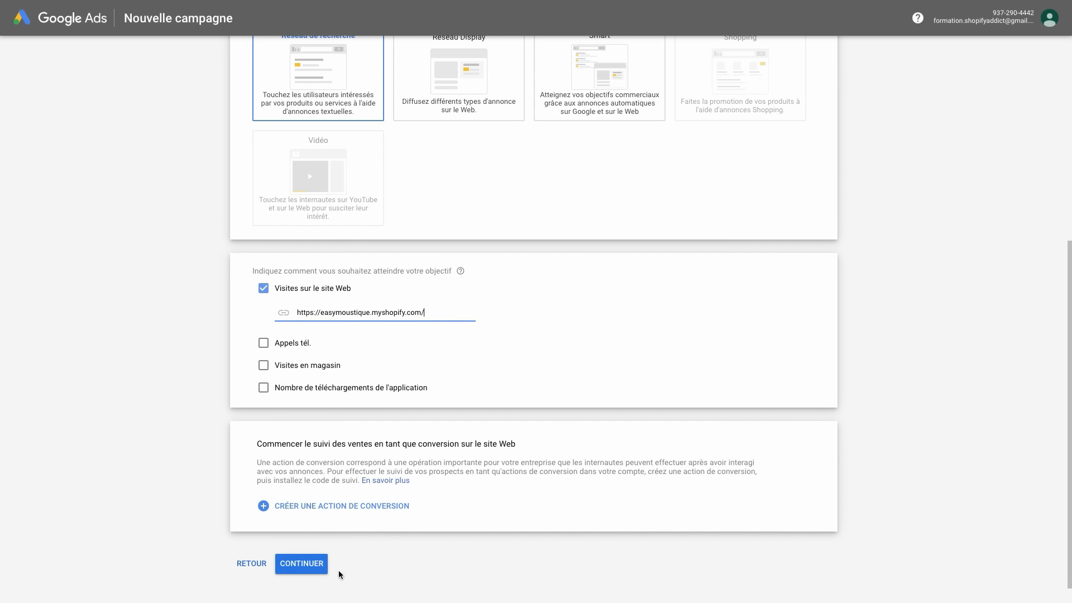
Continue to the campaign settings, name the campaign "Ouverture du compte", and go through the network, location and language settings.
click(301, 564)
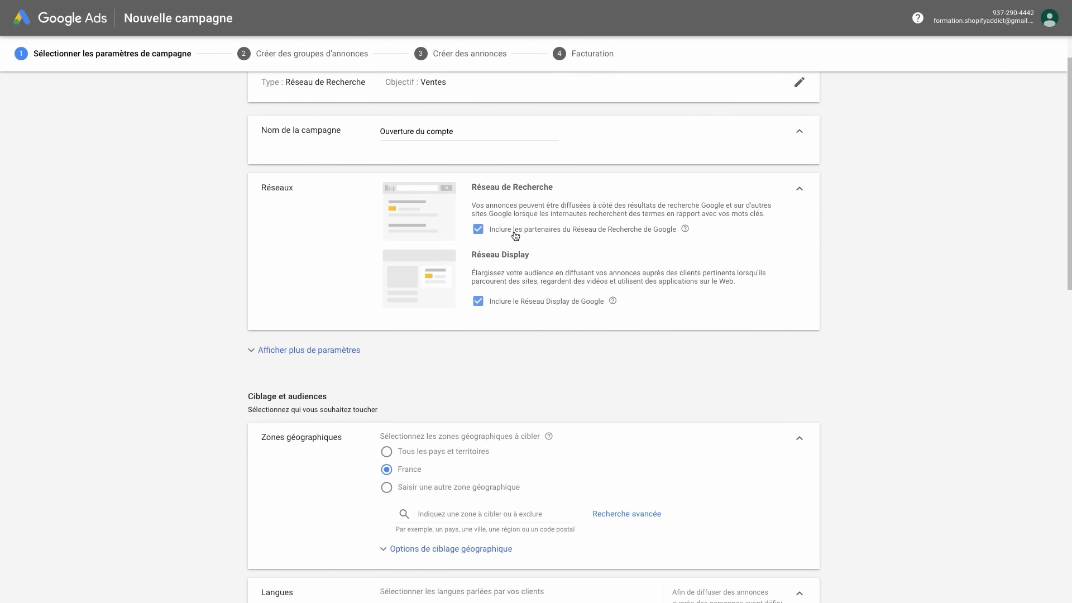
scroll(565, 332, down, 4)
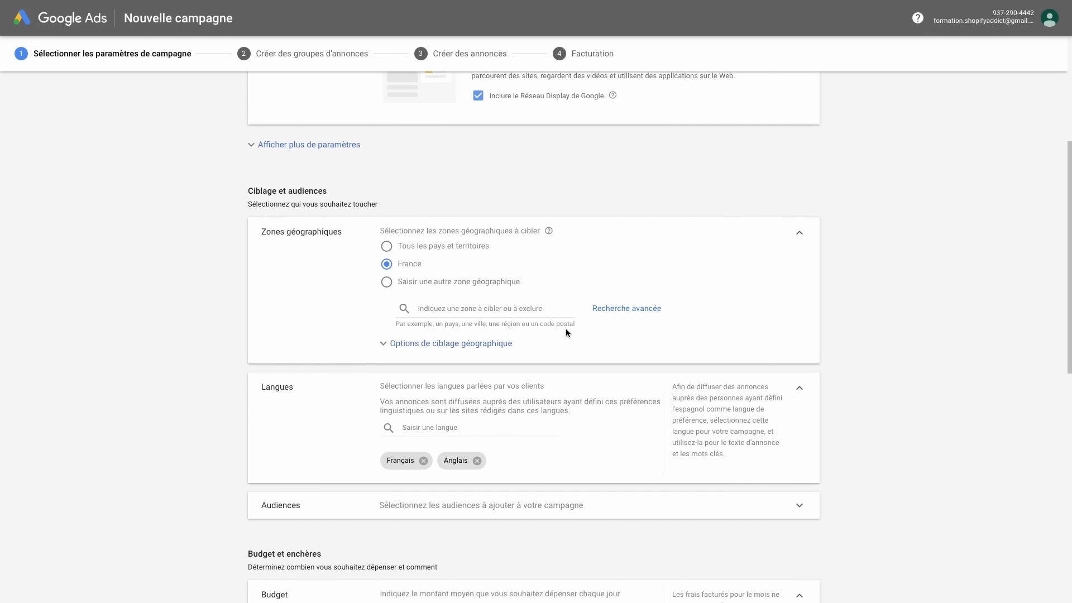
scroll(566, 333, down, 3)
scroll(476, 328, down, 4)
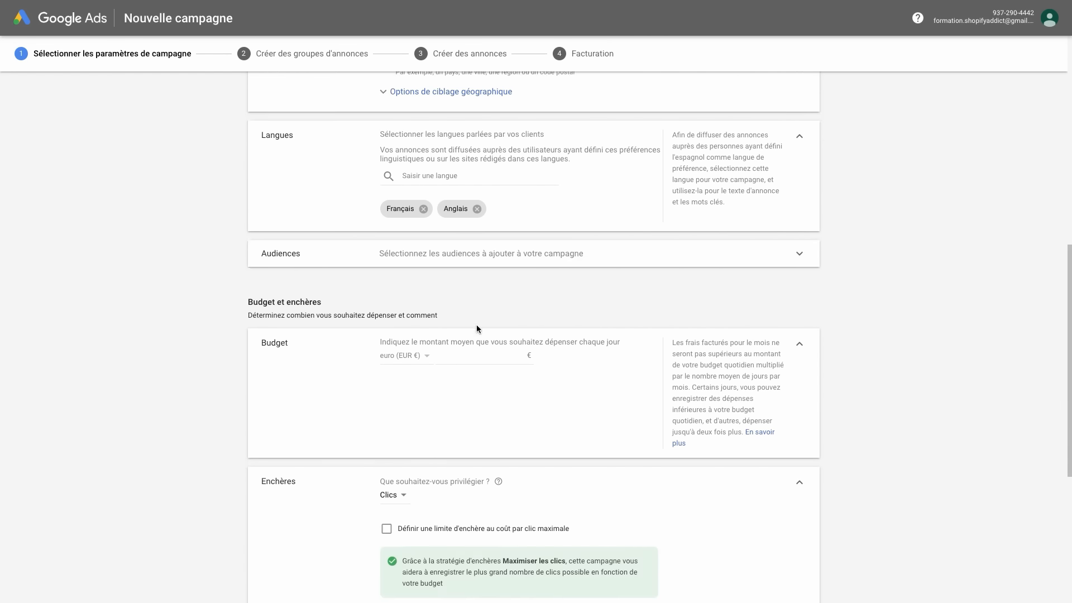
click(406, 250)
click(328, 280)
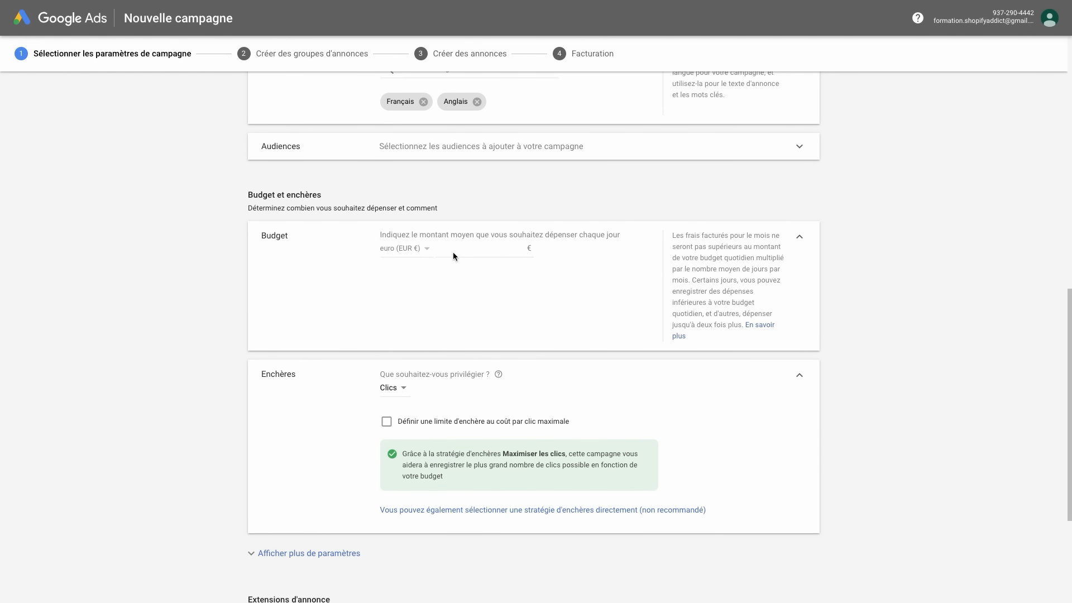
click(459, 250)
click(423, 250)
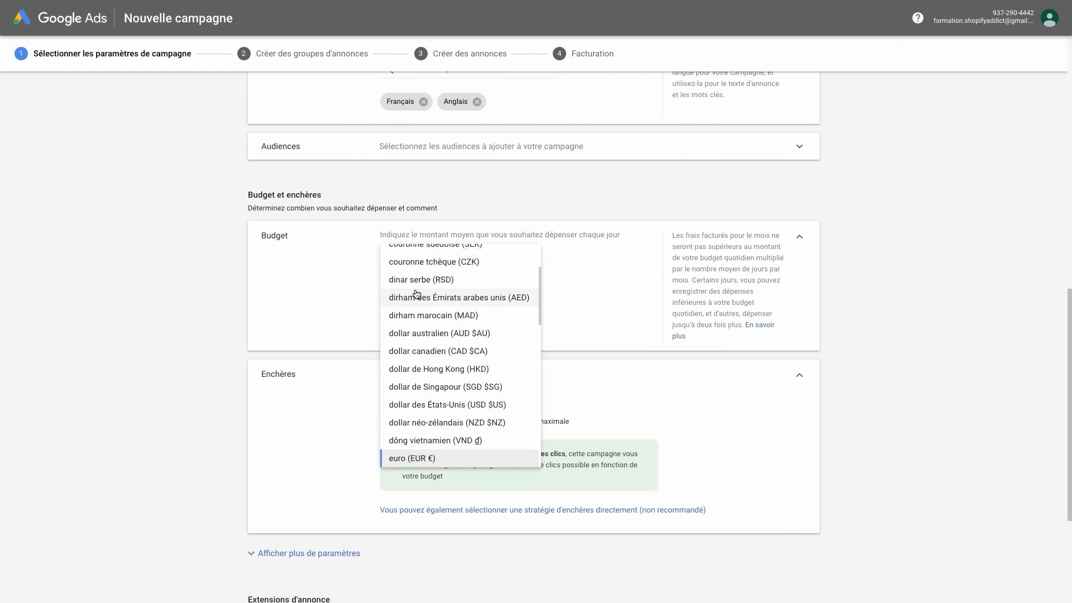
scroll(426, 297, up, 2)
scroll(426, 297, down, 3)
click(575, 304)
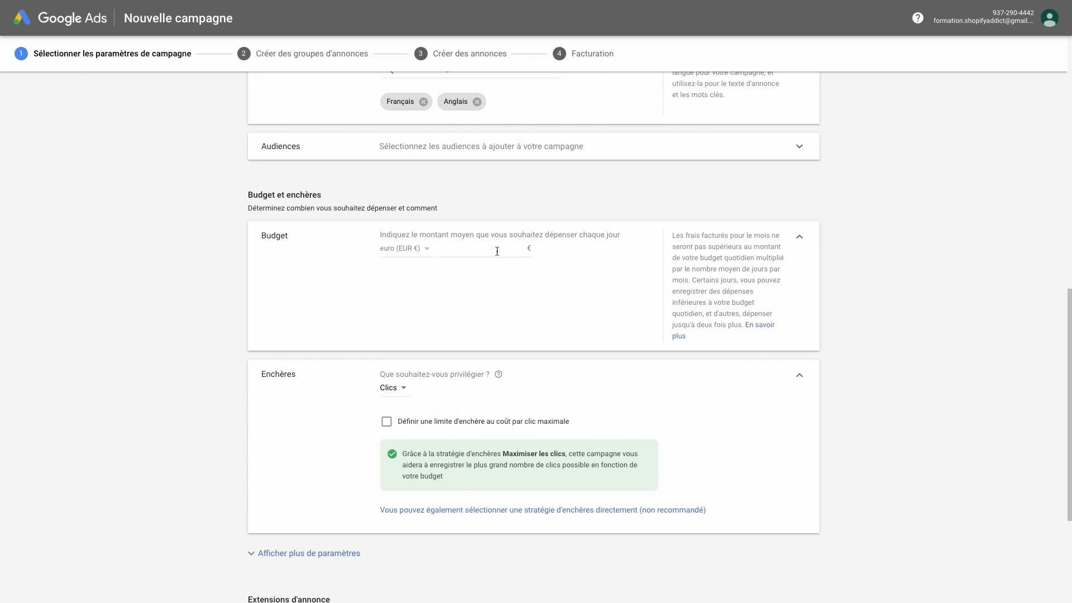
Set the campaign's average daily budget to 30 euros.
click(497, 251)
text(30)
click(569, 307)
scroll(568, 307, down, 4)
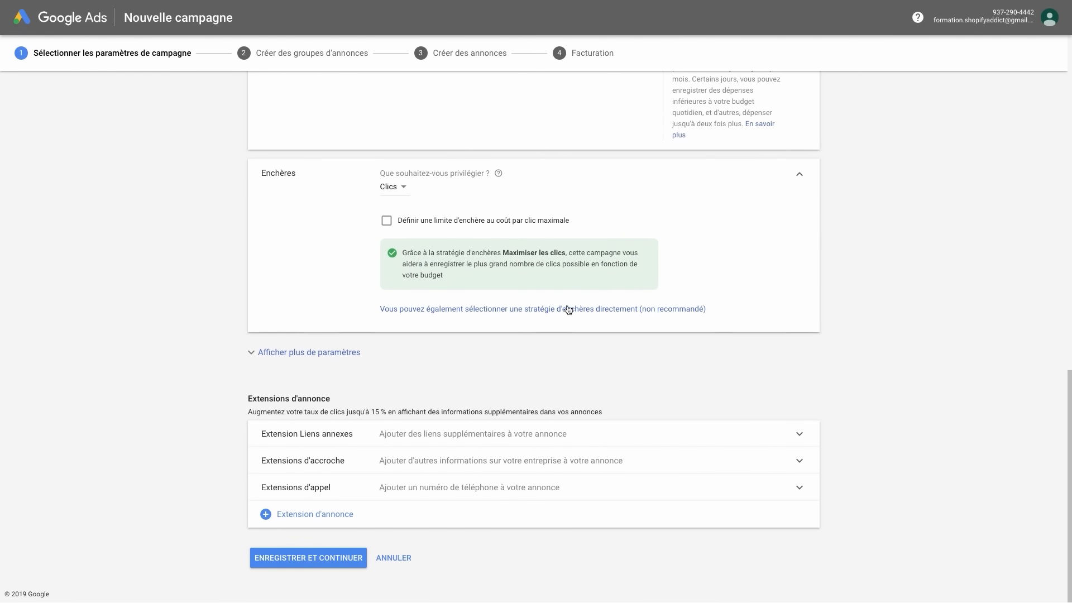
Save the campaign settings and the ad group "Ouverture Compte" without adding any keywords.
click(307, 563)
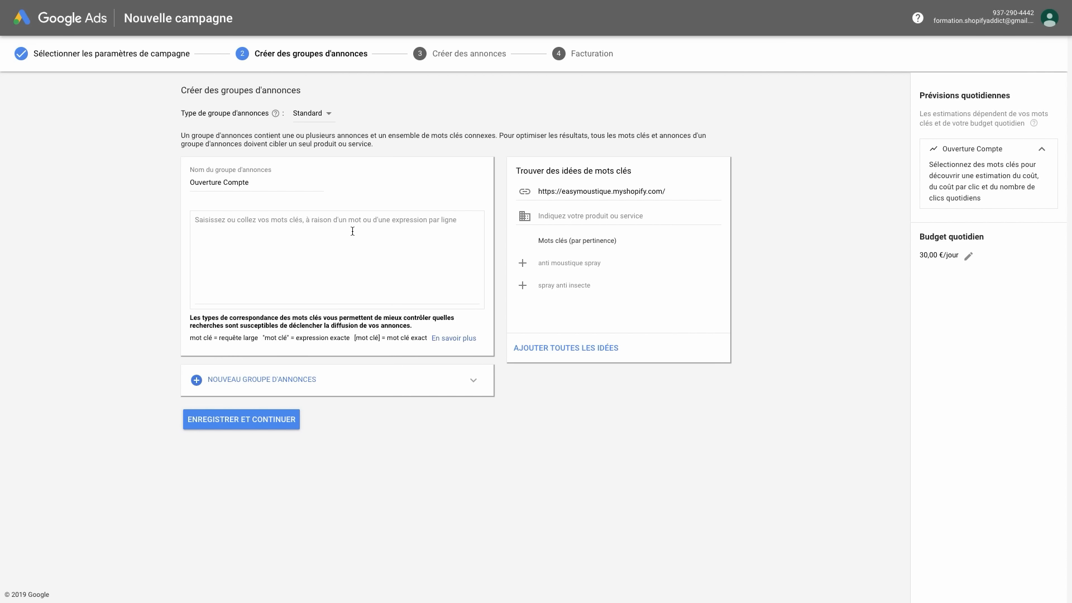
click(252, 430)
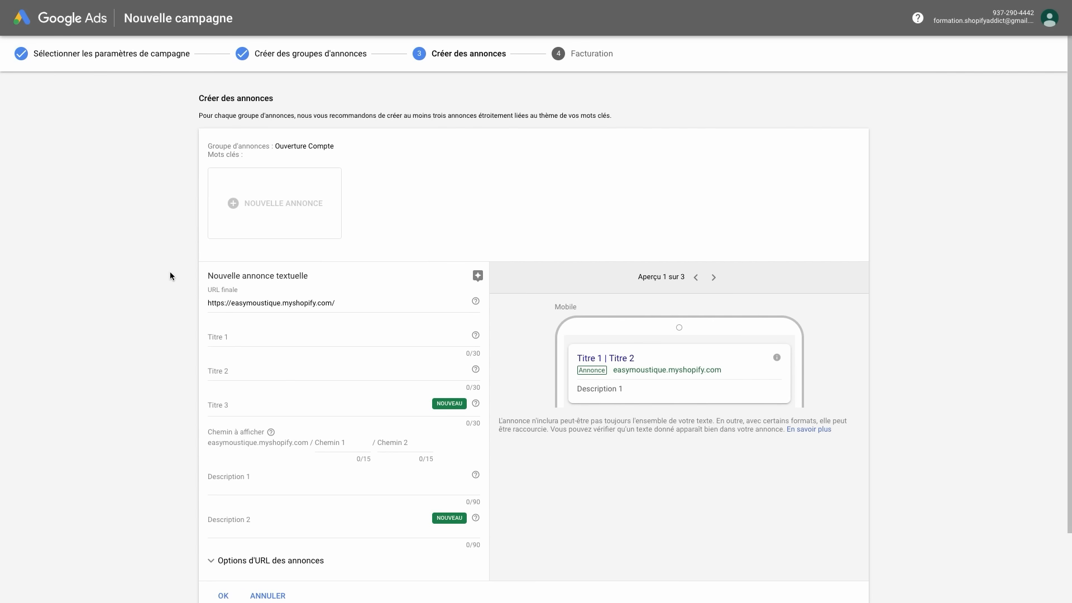
Enter "test" as title 1, title 2 and title 3 of the new text ad.
scroll(170, 271, down, 2)
click(226, 263)
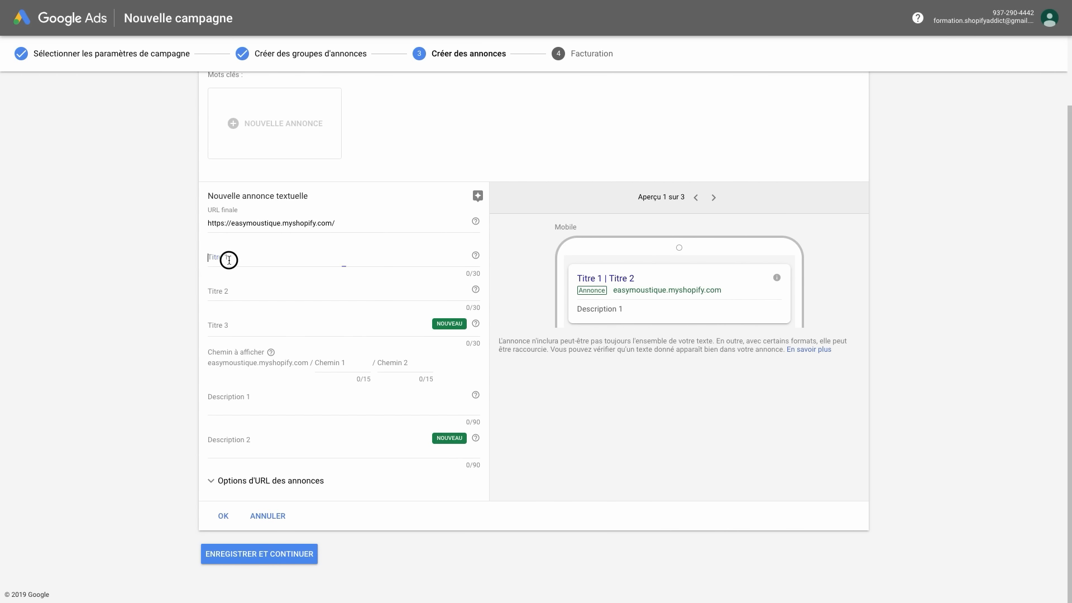
text(test)
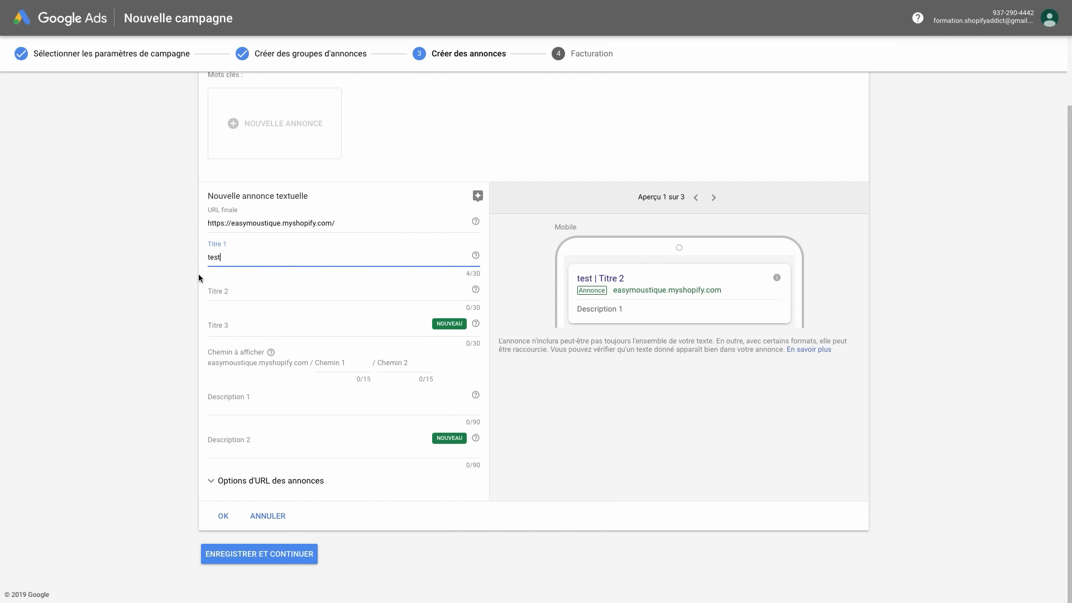
click(225, 290)
text(test)
click(215, 318)
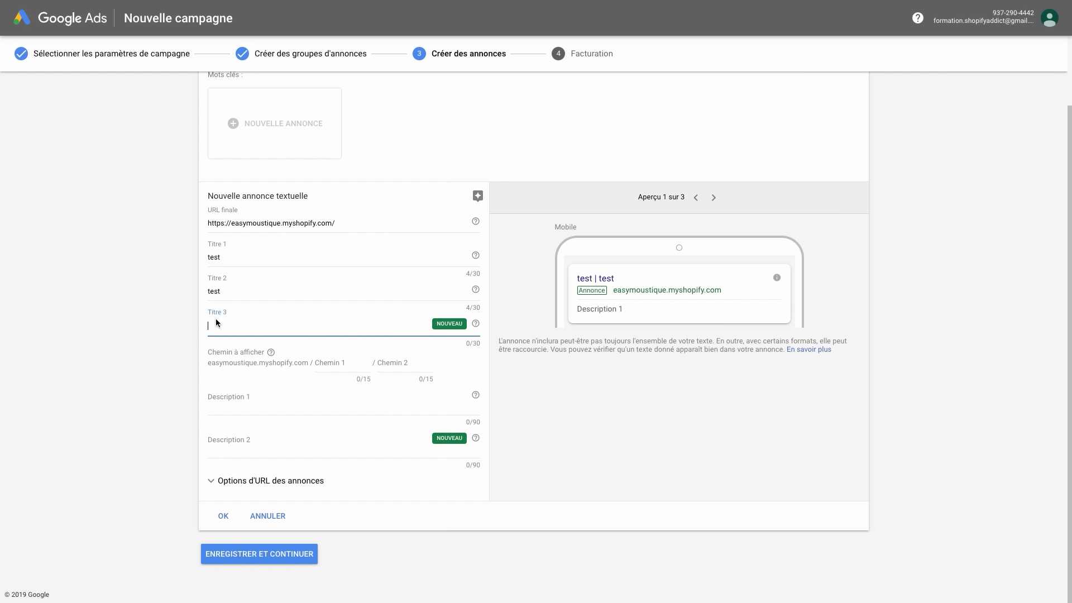
text(test)
Set both display path parts to 1 and description 1 to "test", and save the ad.
click(341, 363)
text(1)
click(391, 365)
text(1)
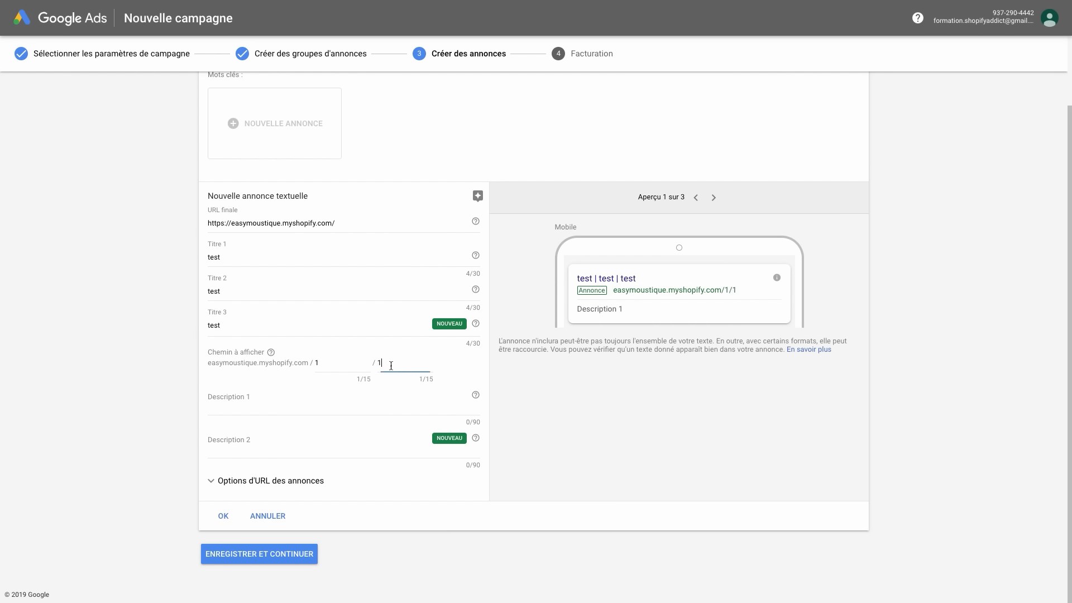
click(245, 401)
text(test)
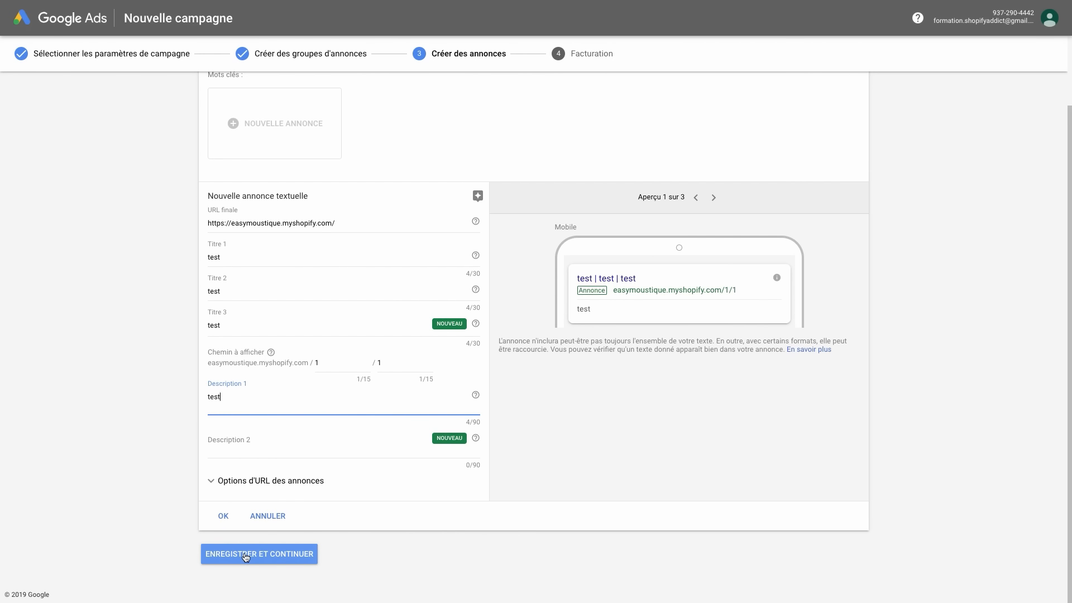
click(245, 555)
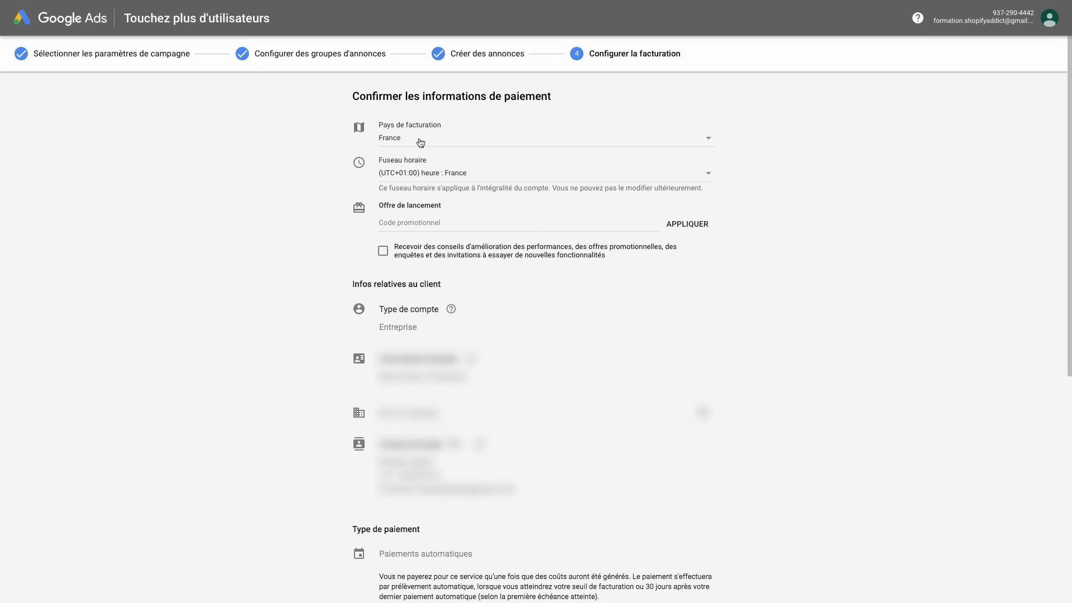
Set the billing country to Suisse and submit the payment information.
click(420, 142)
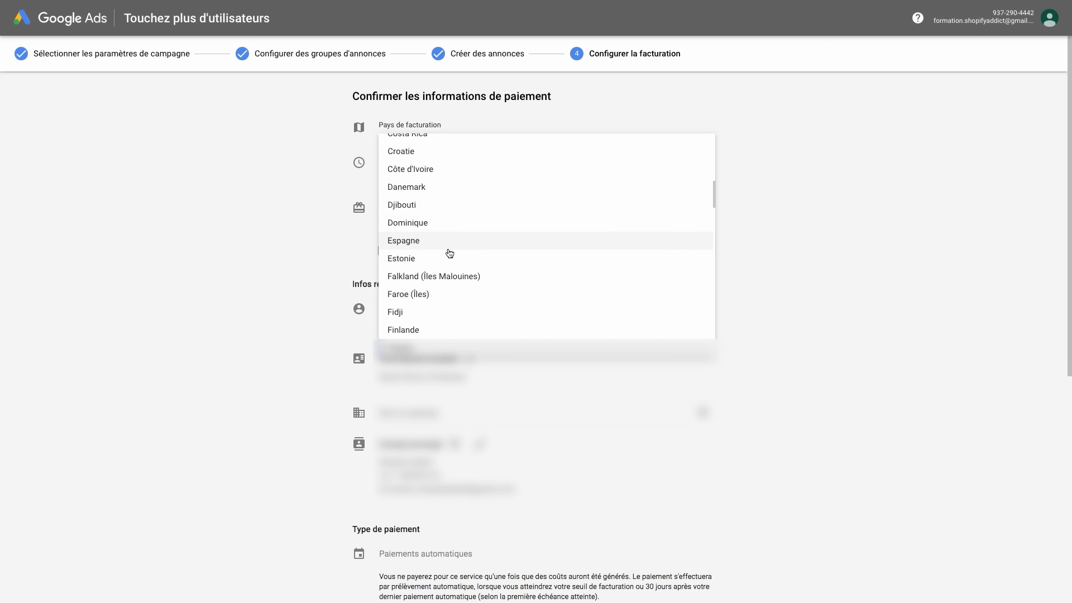
scroll(449, 251, down, 20)
click(416, 348)
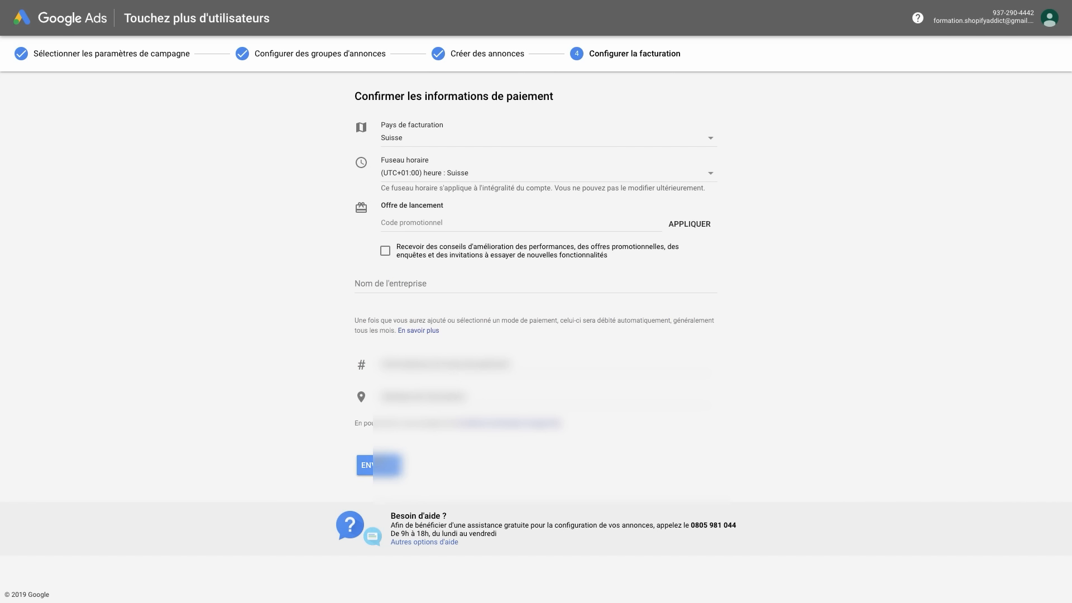
click(391, 466)
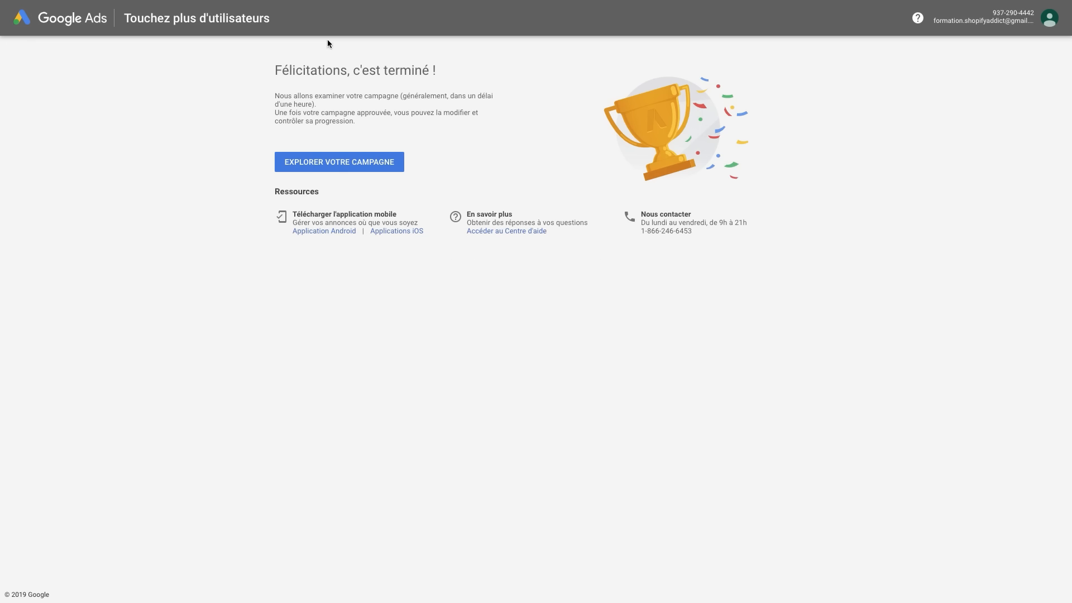
Open the new "Ouverture du compte" campaign from the campaign overview and pause it.
click(392, 171)
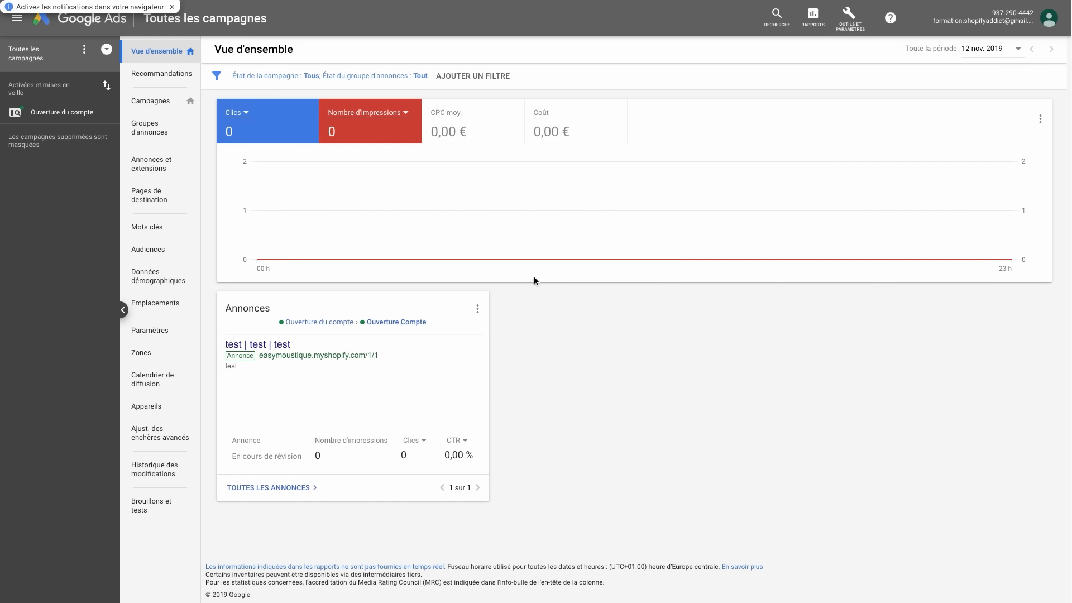
click(62, 114)
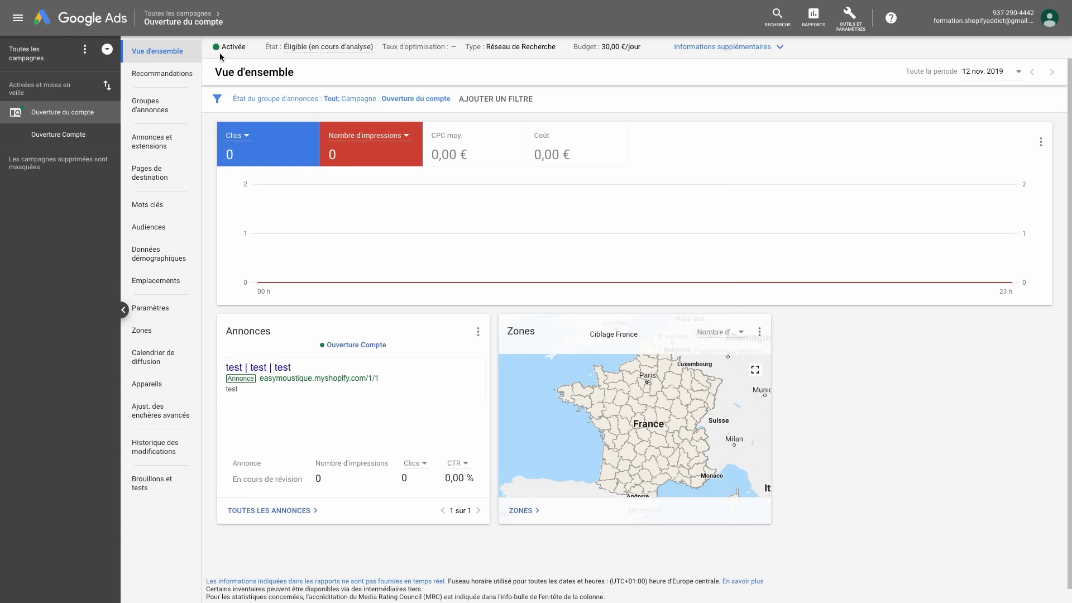
click(252, 49)
click(251, 65)
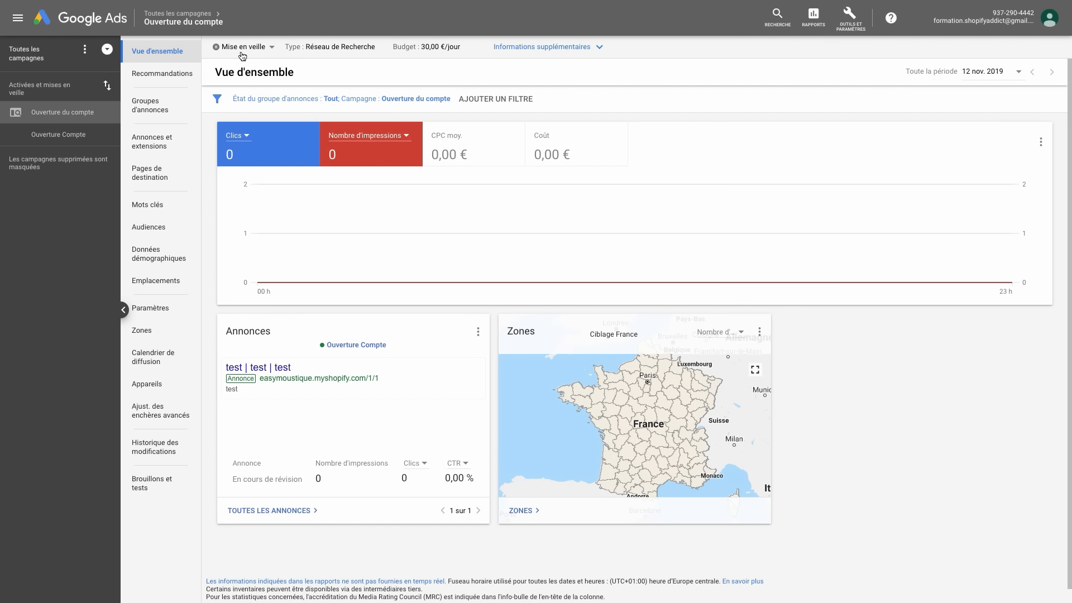
Check the campaign's ads list and return to the campaign overview.
click(159, 147)
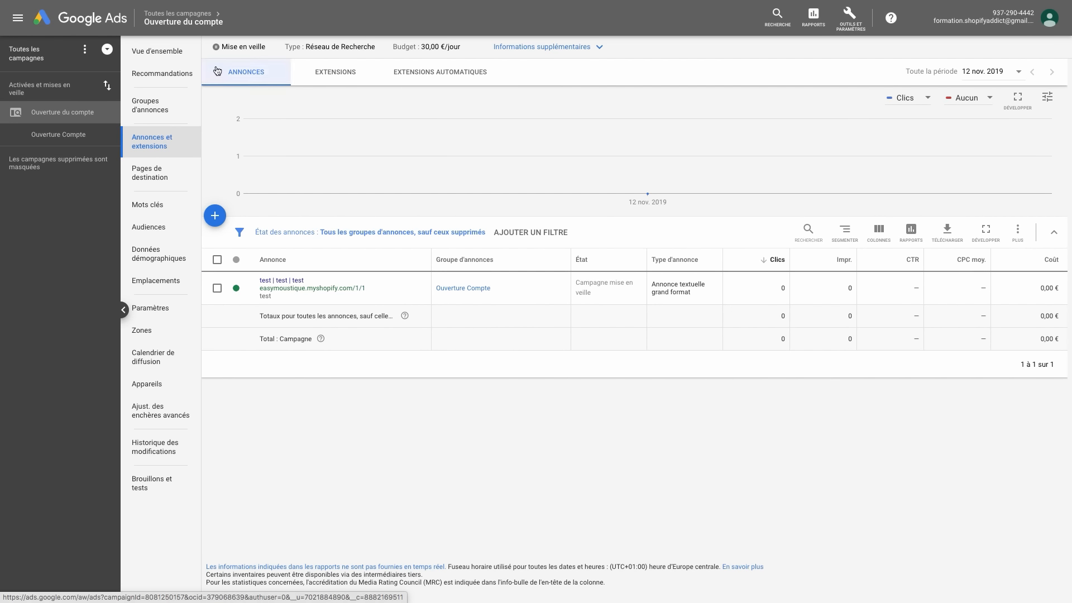
click(224, 49)
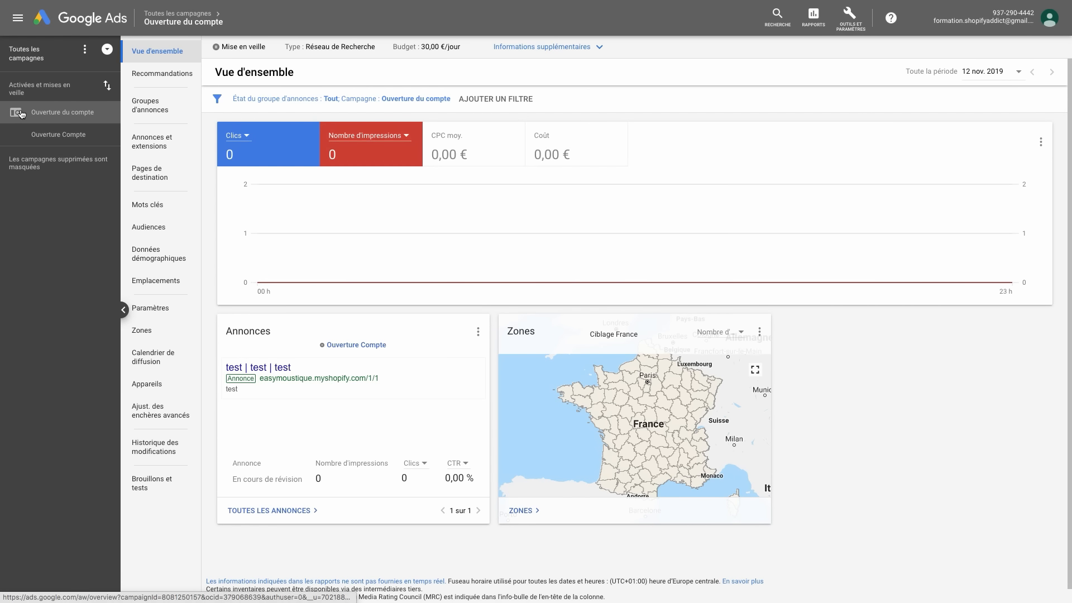
Open the account's conversions settings and start a new conversion action for a website.
click(850, 17)
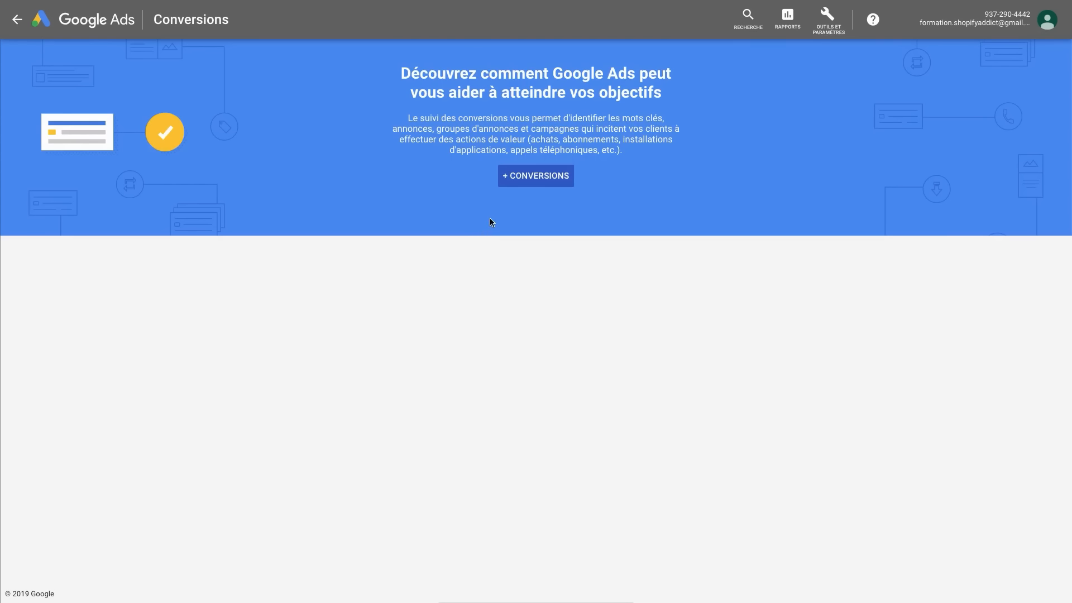
click(536, 177)
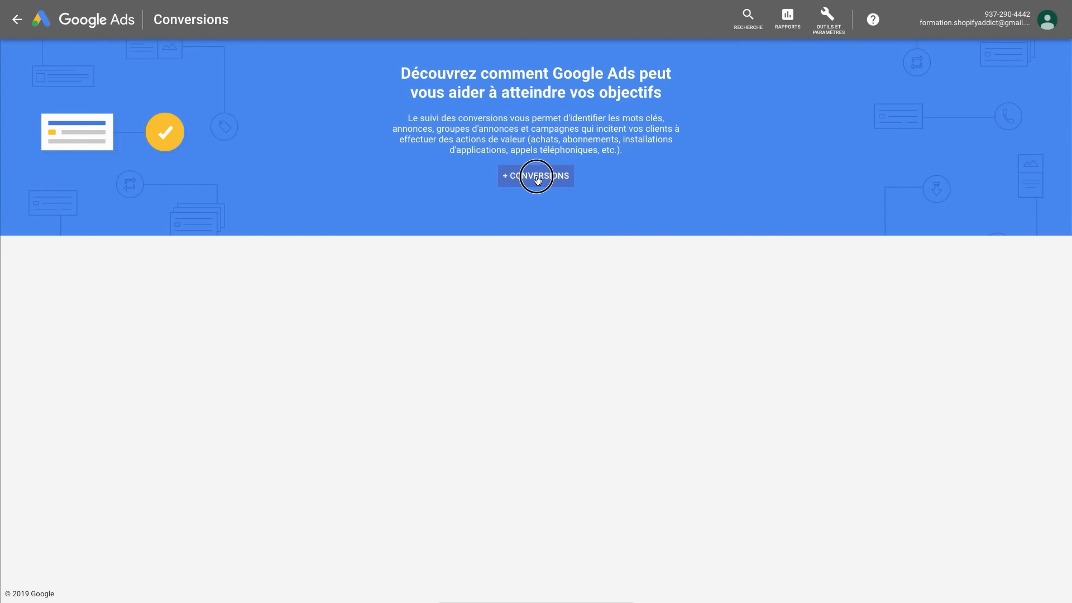
click(368, 168)
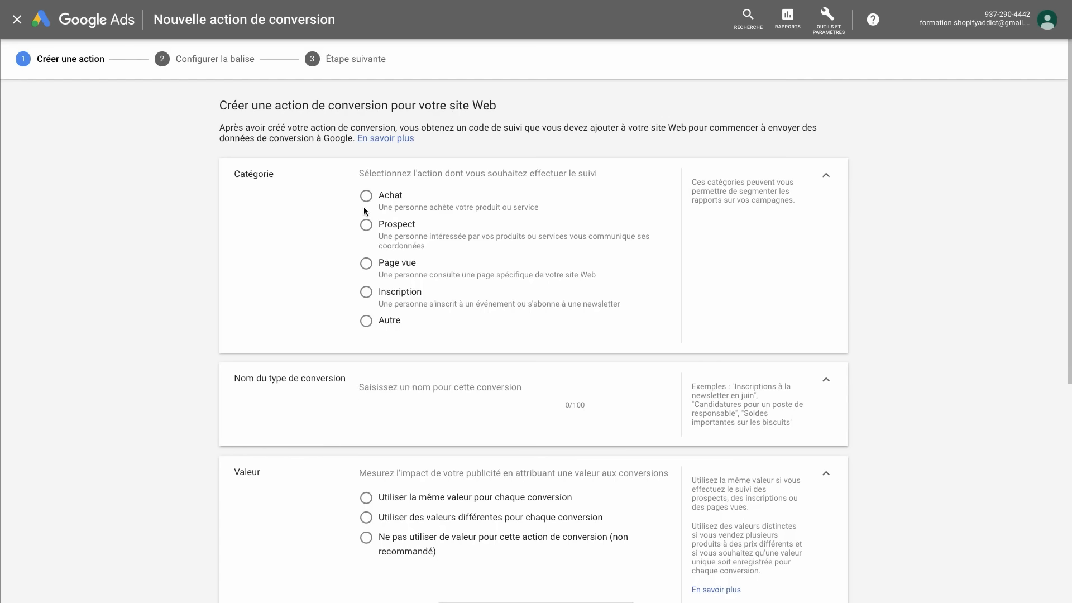
Create an Achat conversion action named "EasyMoustique" that uses the same value for each conversion and counts all conversions.
click(370, 197)
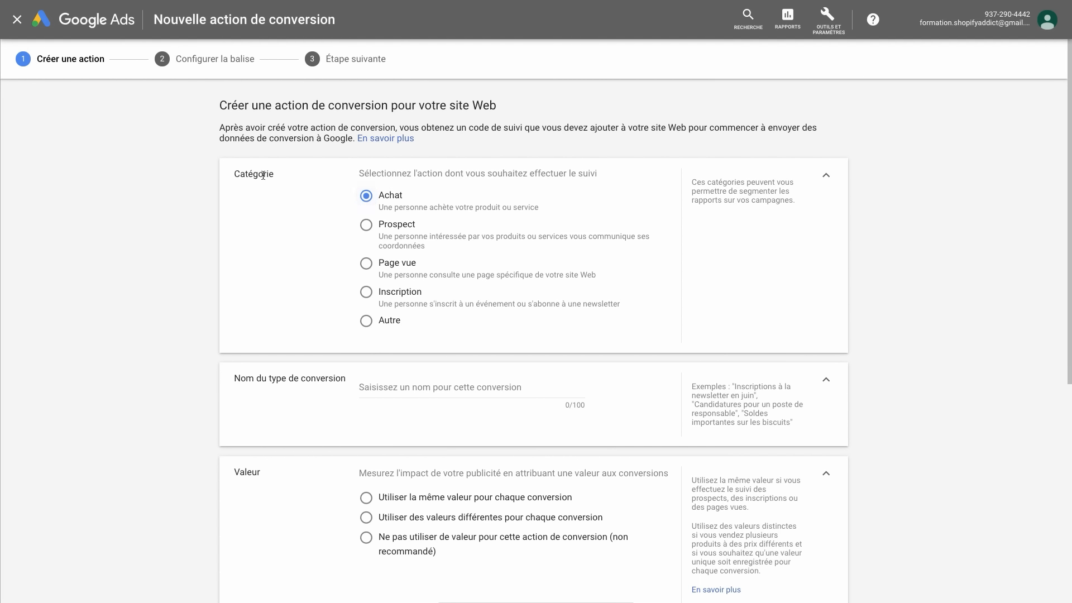
scroll(369, 281, down, 1)
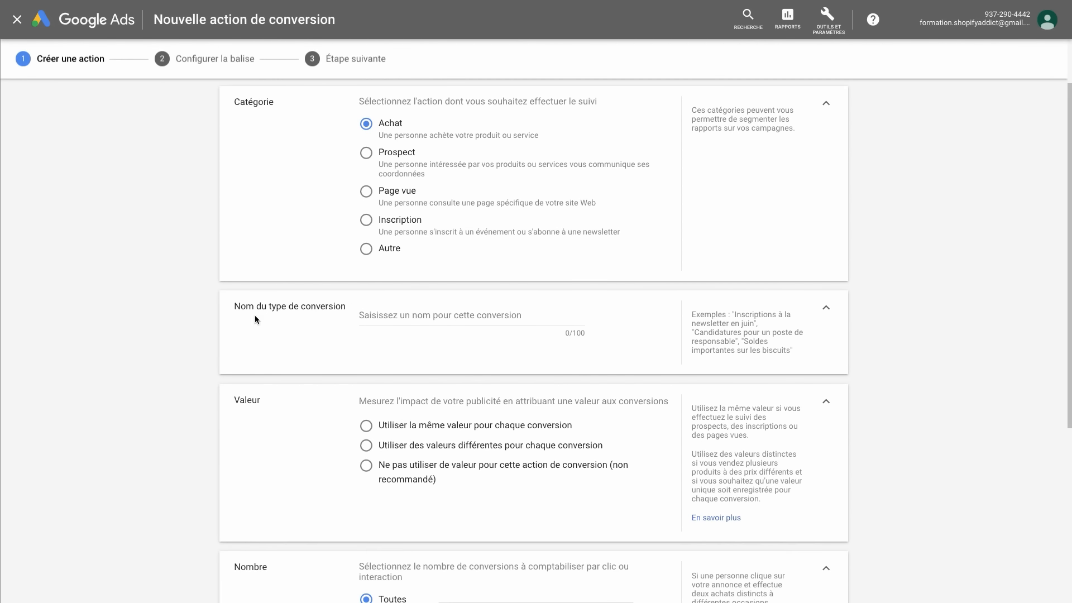
click(386, 316)
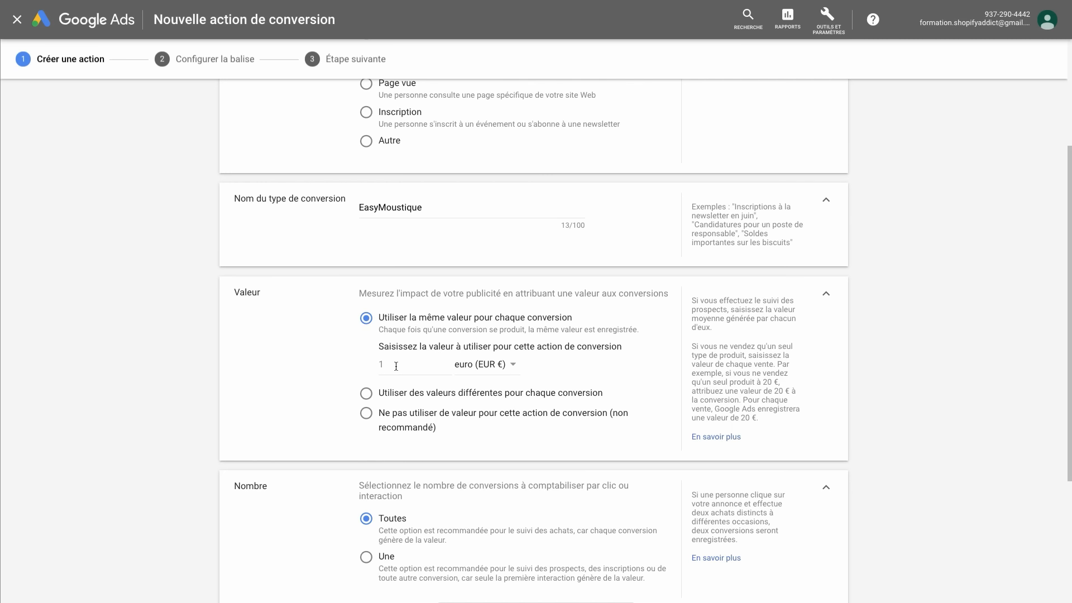
scroll(367, 372, down, 4)
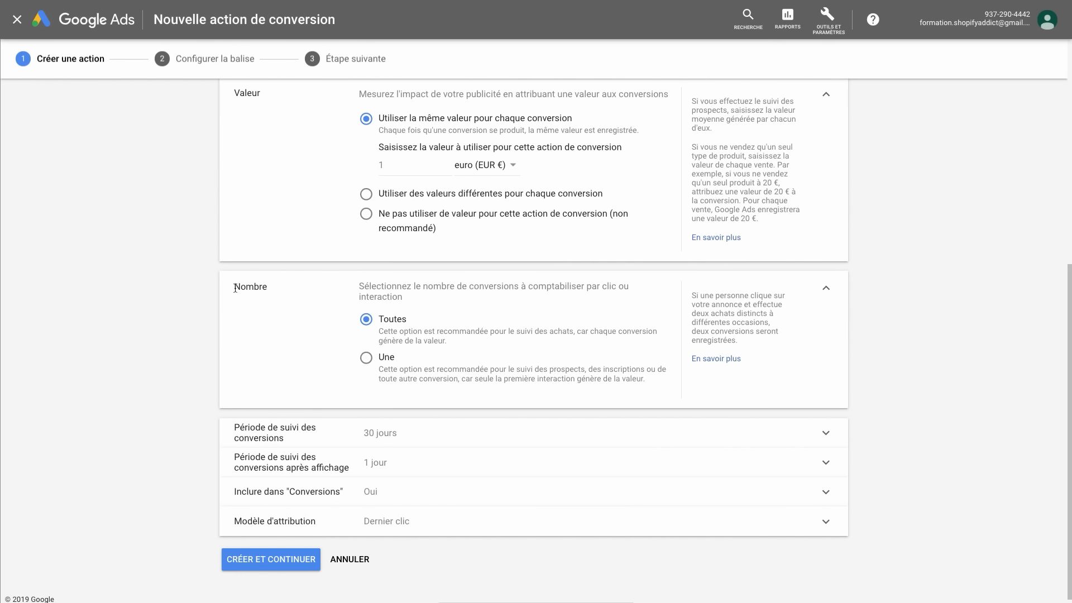
scroll(391, 335, down, 1)
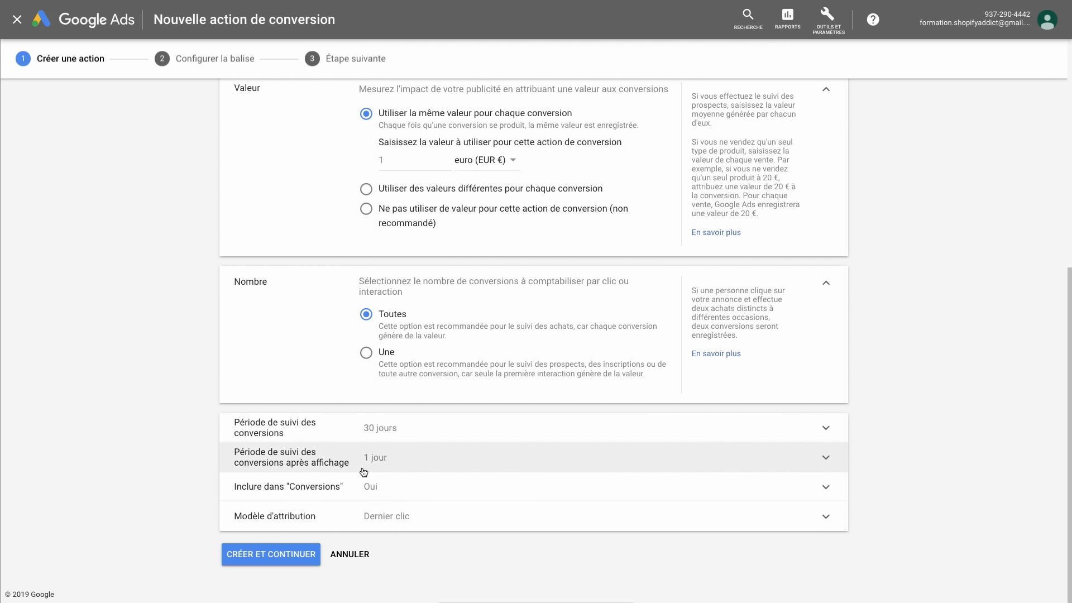
click(472, 430)
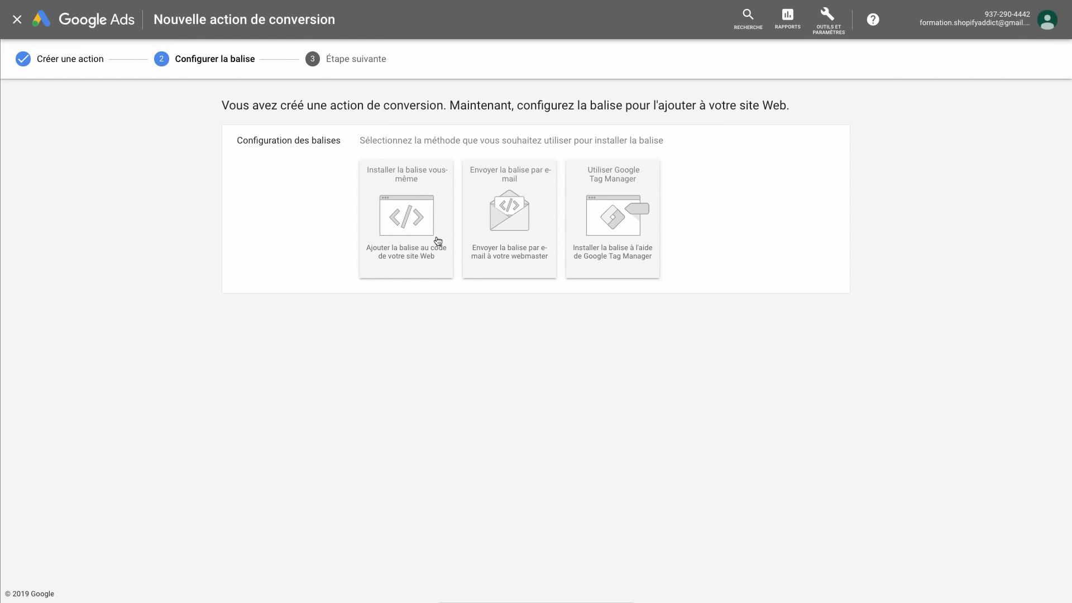
Choose to install the conversion tag yourself and display its global site tag code for HTML.
click(397, 207)
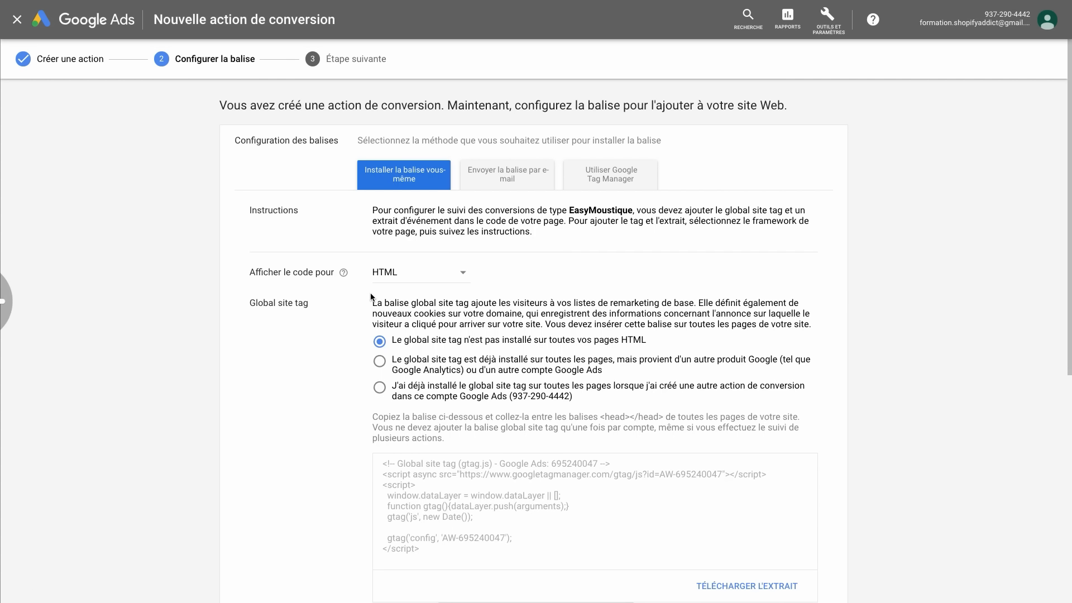
click(409, 276)
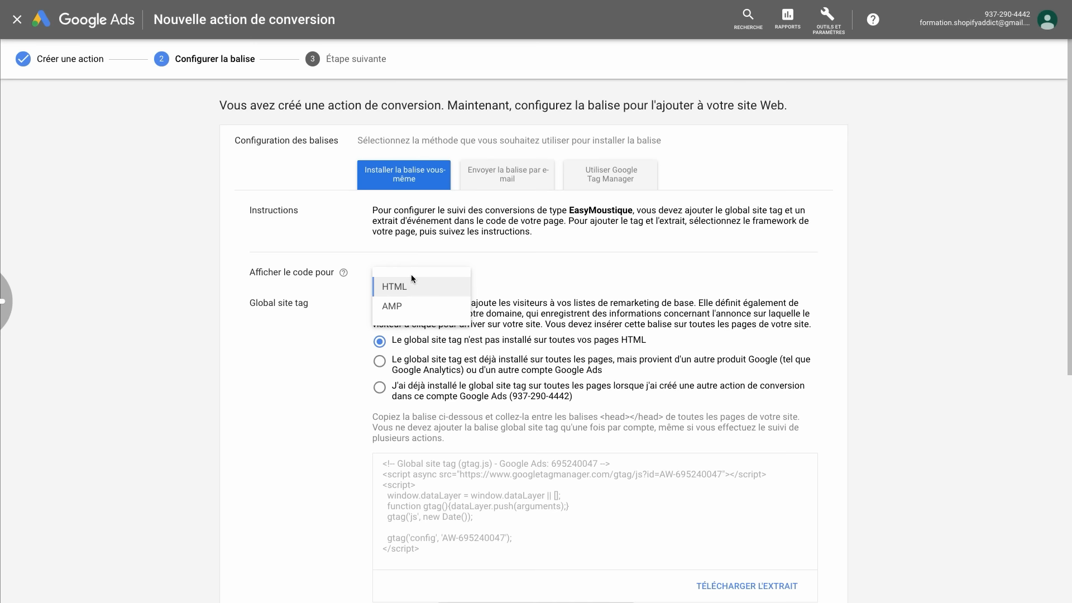
click(422, 288)
scroll(499, 348, down, 3)
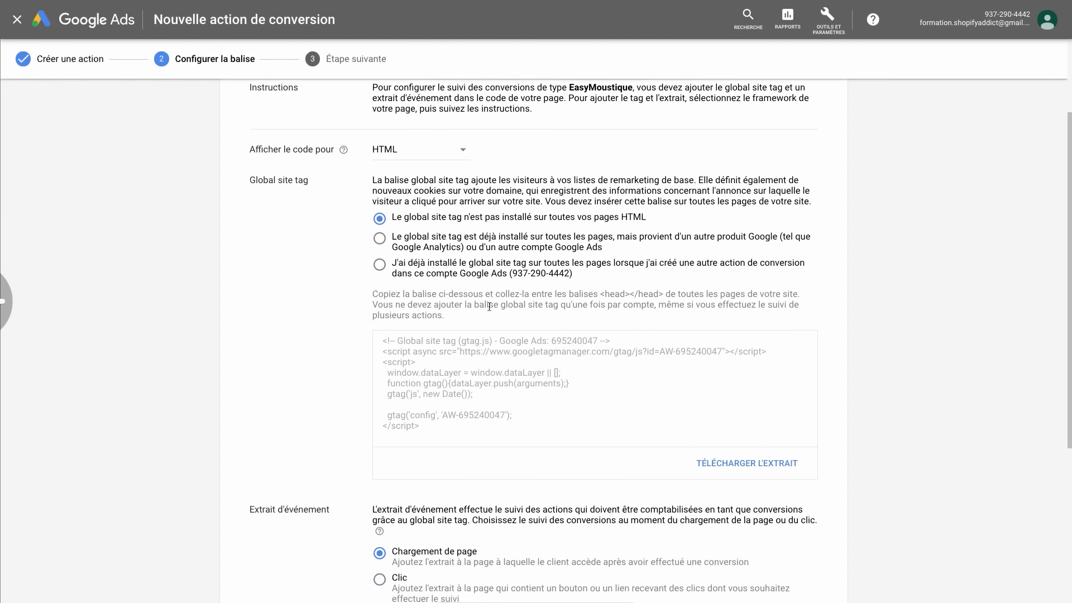
Copy the full global site tag code from the conversion tag setup page.
scroll(475, 387, down, 4)
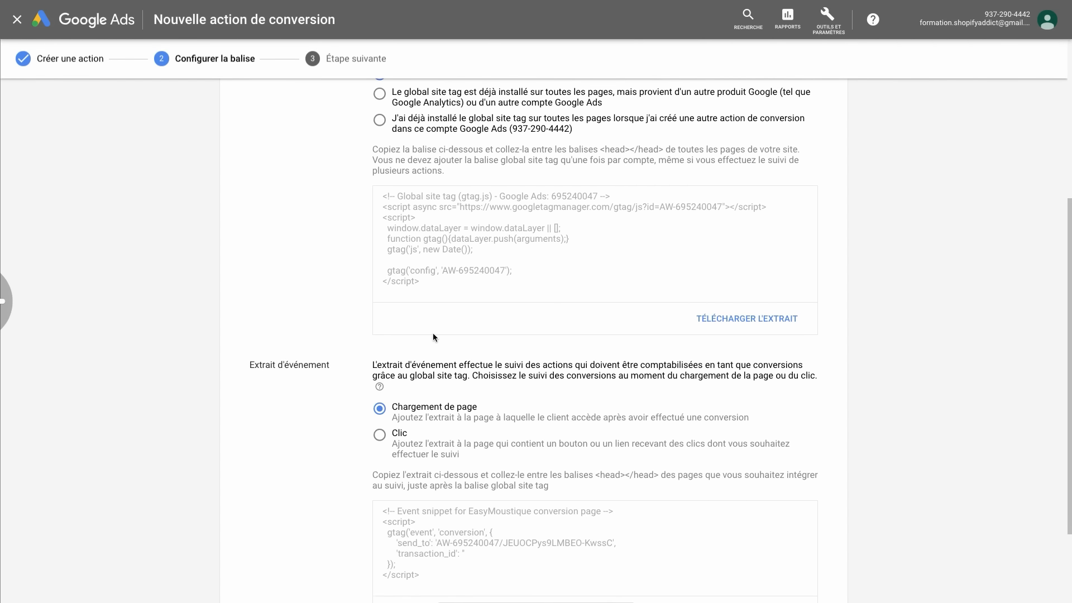
scroll(421, 449, up, 4)
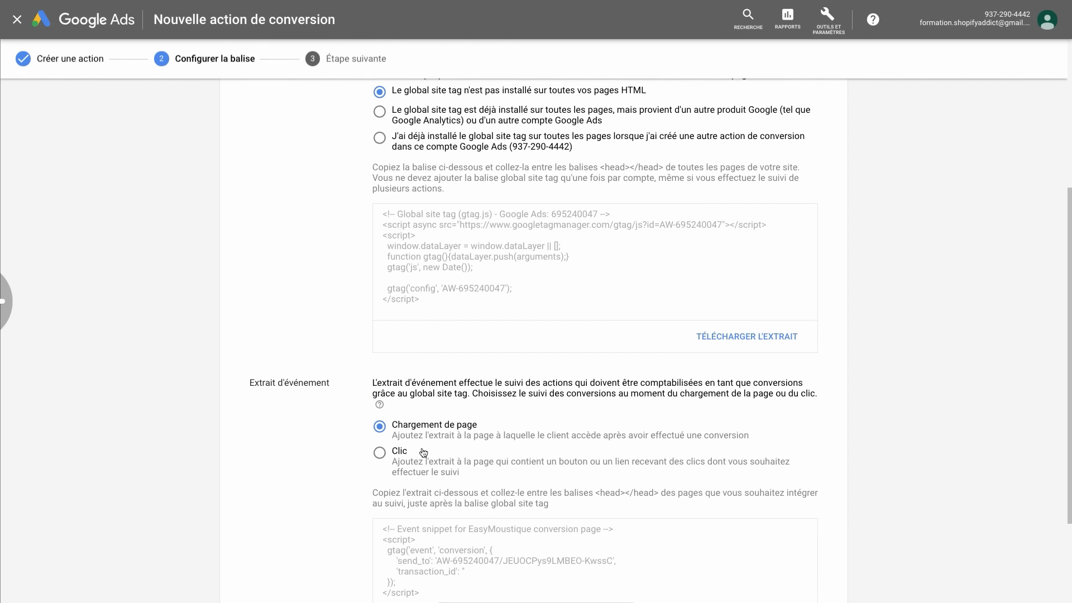
drag(442, 364, 386, 272)
right_click(404, 292)
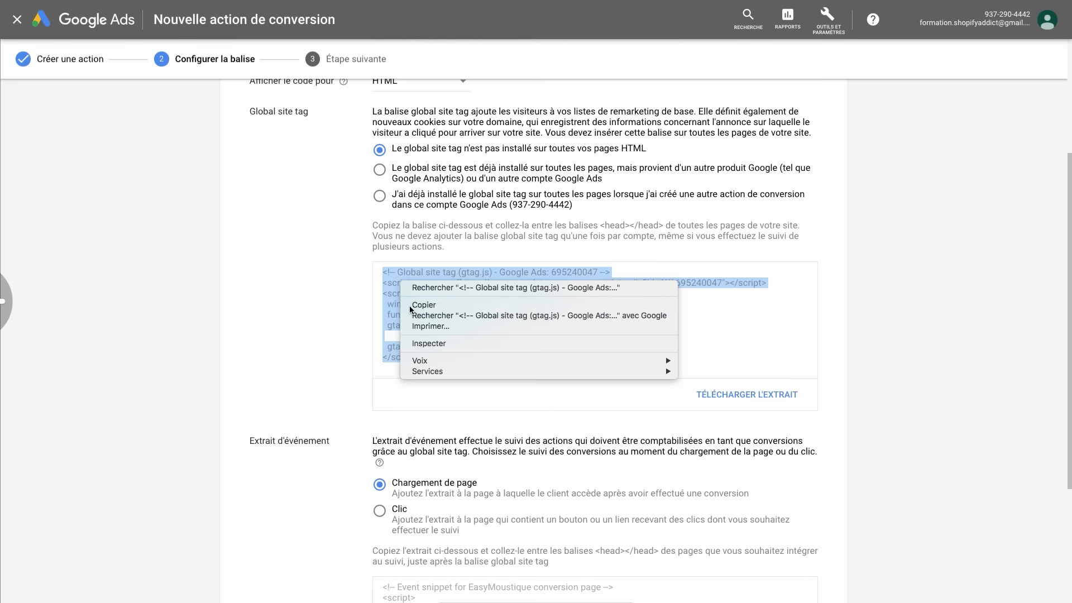
click(416, 305)
scroll(474, 308, up, 2)
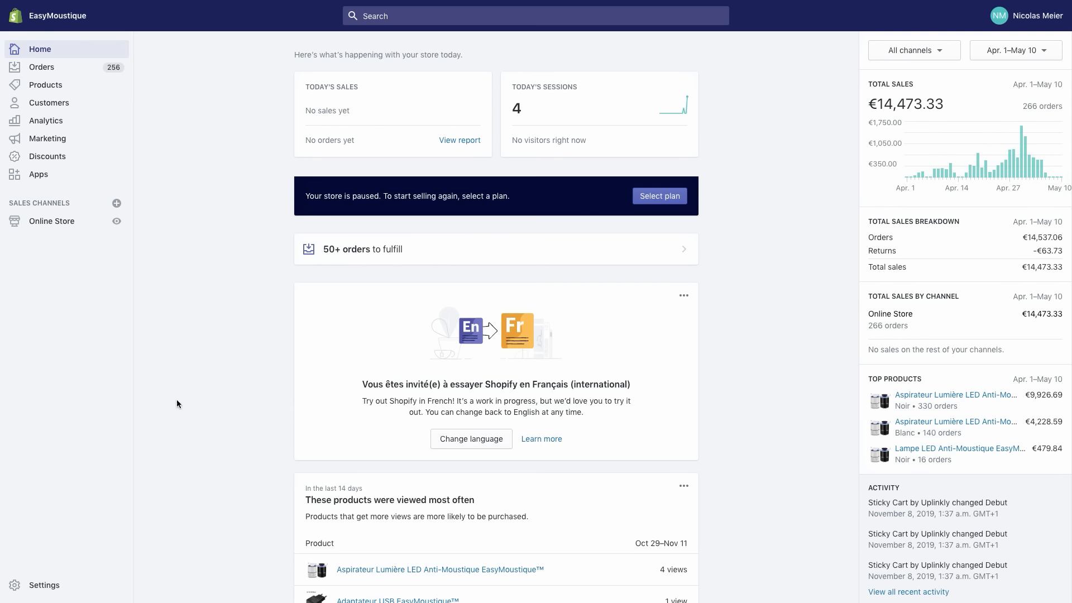
Switch to the Shopify admin, paste the global site tag into the checkout settings' Additional scripts, and save.
click(44, 585)
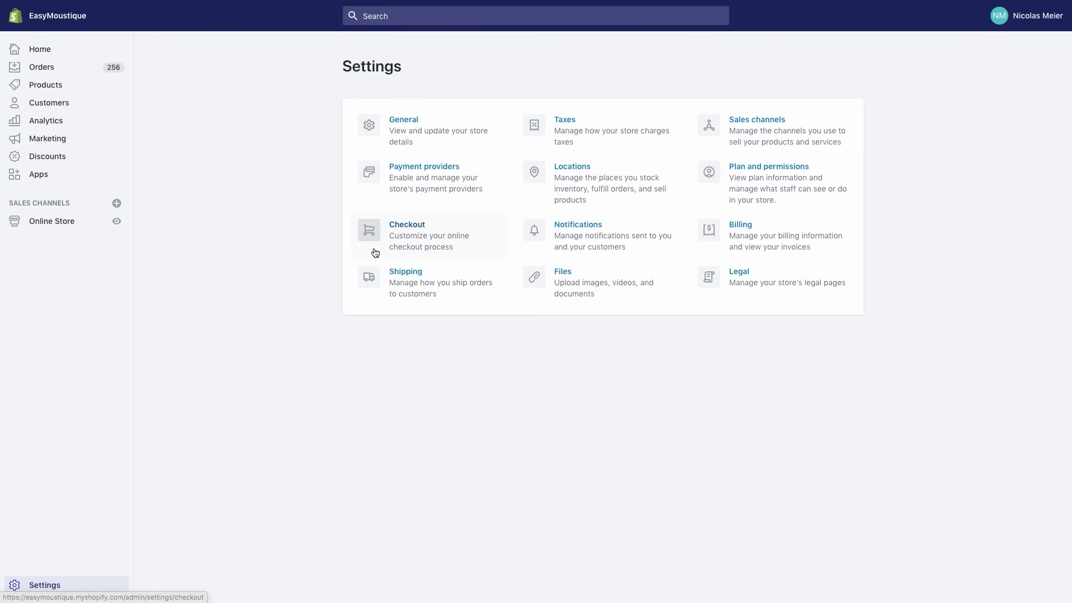
click(411, 247)
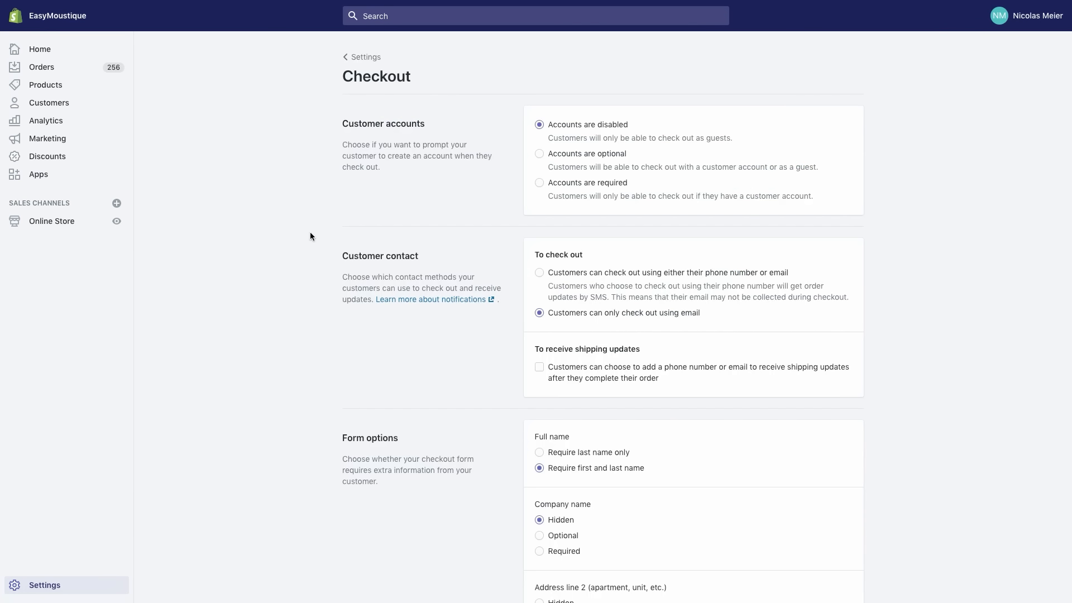
scroll(310, 234, down, 10)
scroll(310, 232, down, 5)
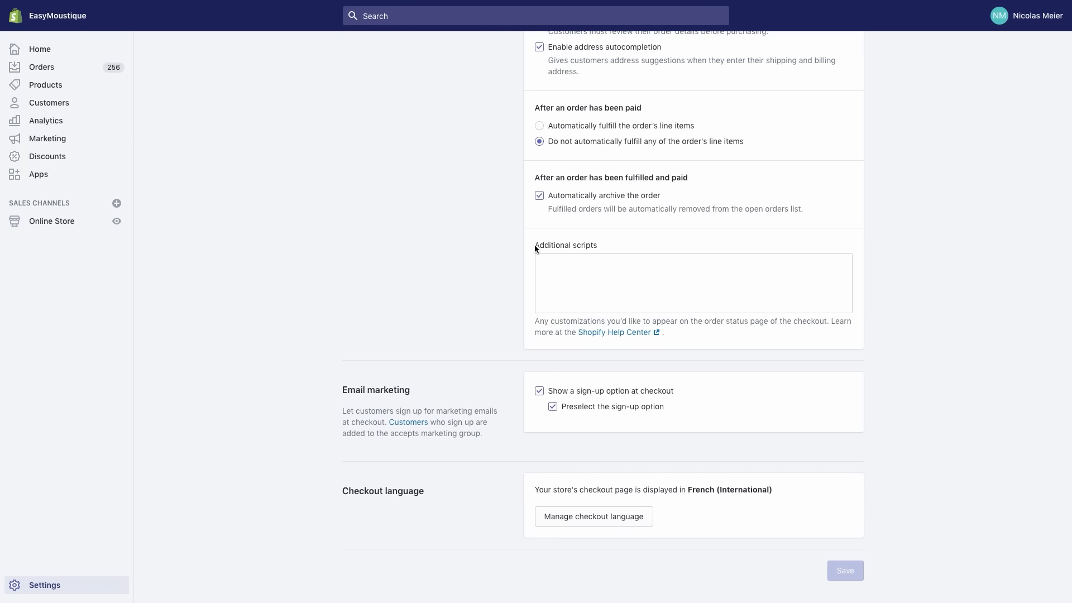
click(568, 273)
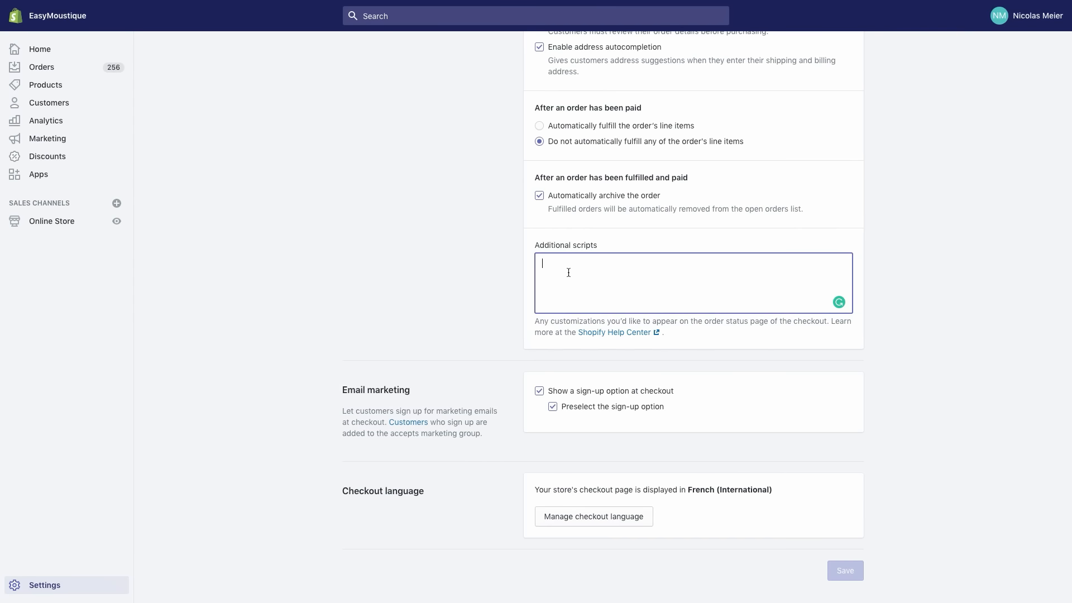
key(ctrl+v)
click(842, 14)
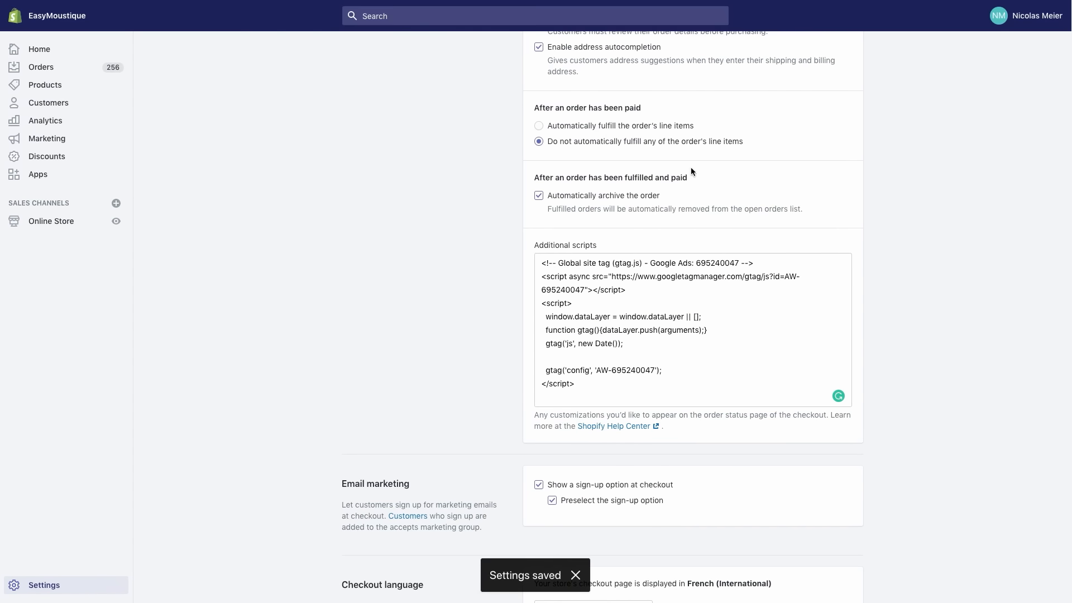
Switch back to Google Ads and copy the page-load event snippet for the EasyMoustique conversion.
key(ctrl+Right)
scroll(526, 364, down, 4)
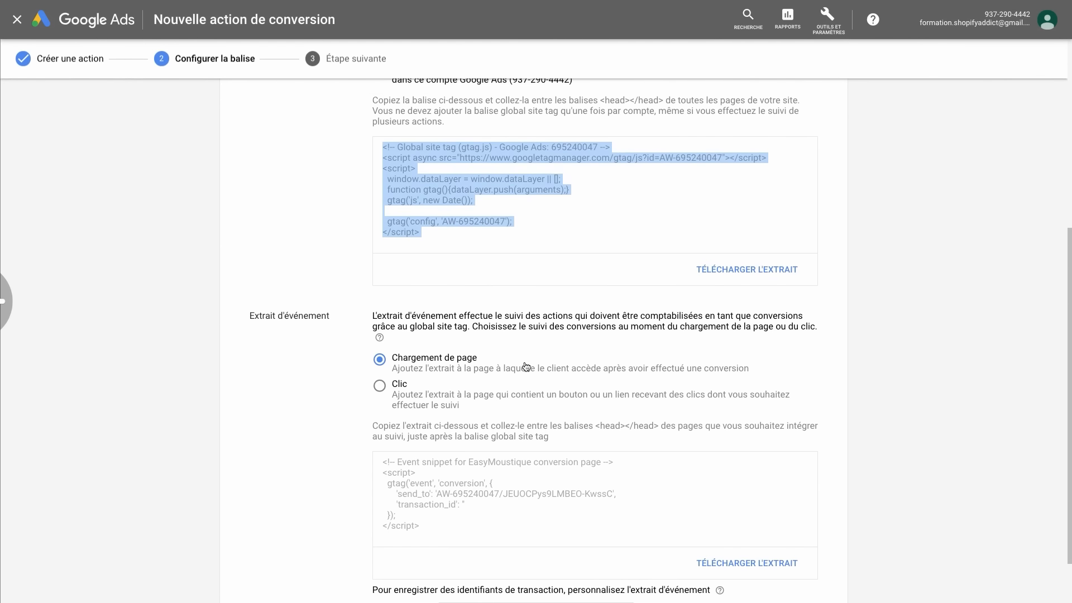
scroll(483, 371, down, 1)
click(511, 475)
click(335, 374)
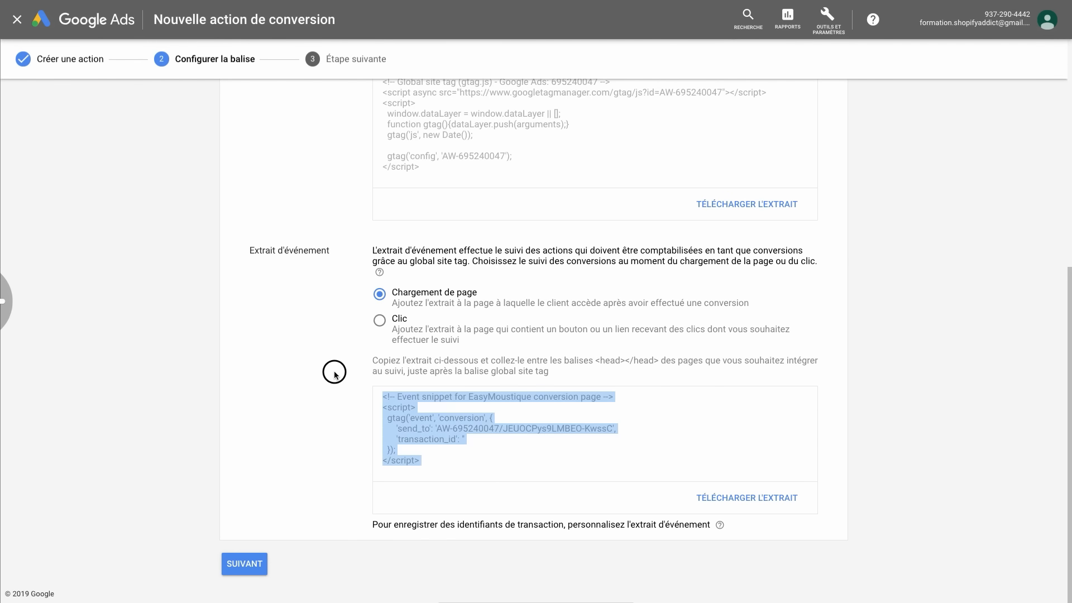
Paste the event snippet below the global site tag in Shopify's Additional scripts and continue the conversion setup in Google Ads.
key(ctrl+Left)
click(593, 392)
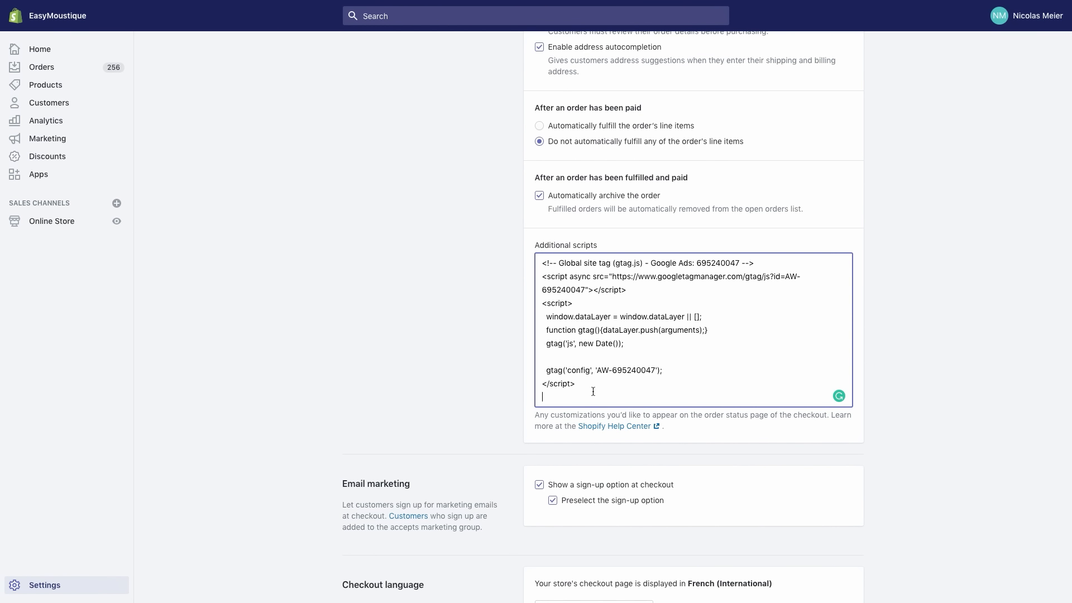
key(Return)
key(Return)
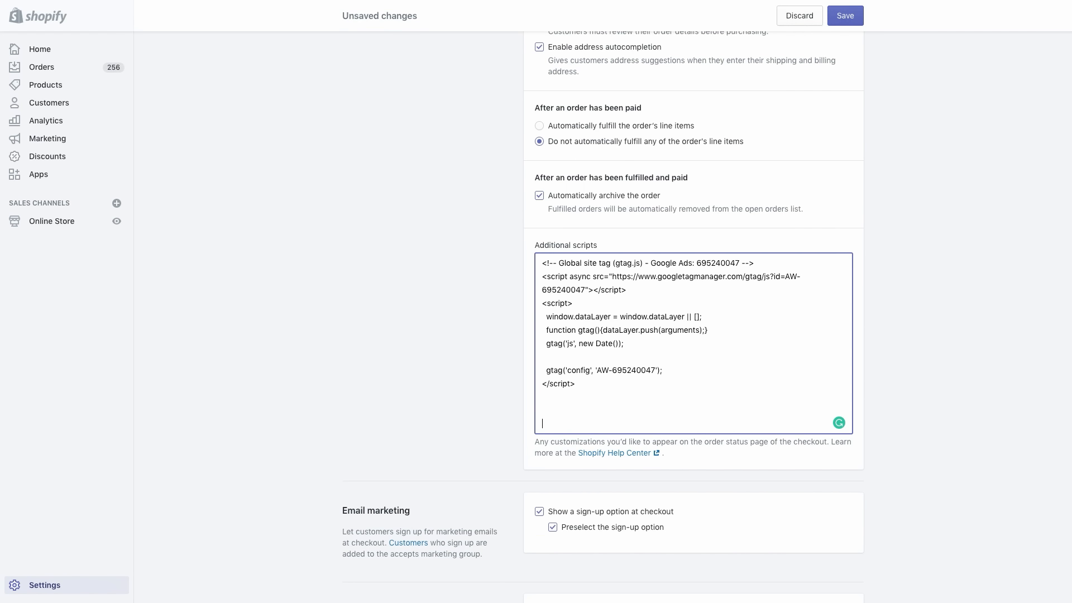
key(ctrl+v)
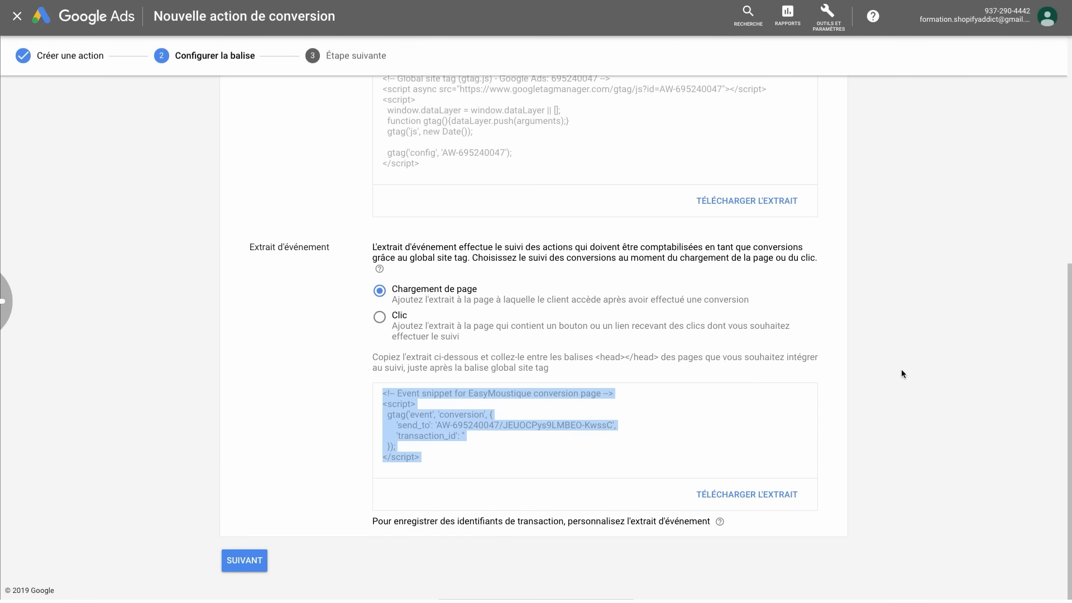
click(481, 573)
click(239, 566)
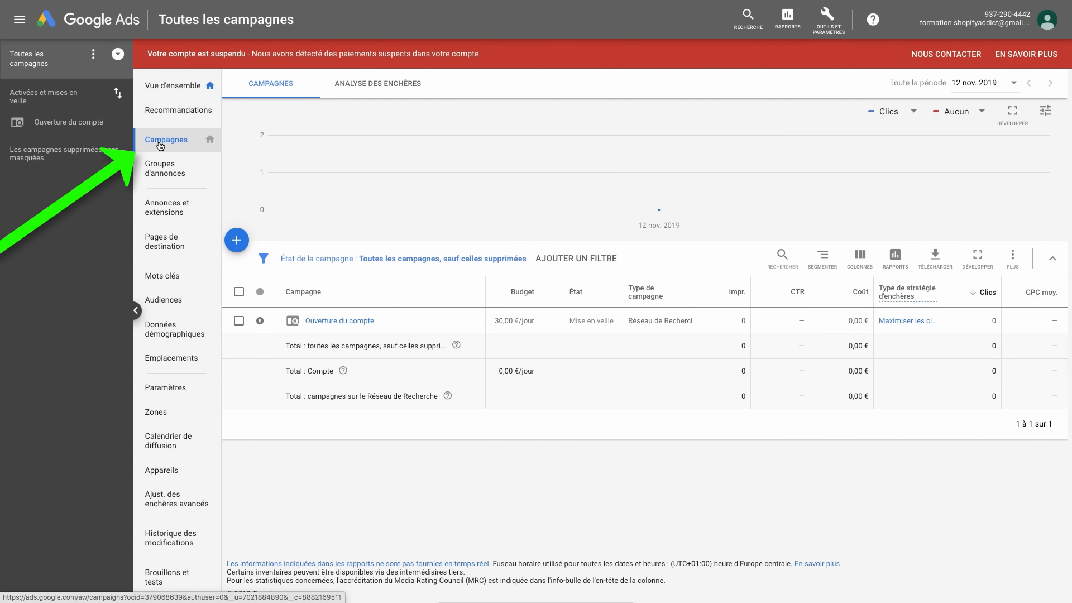
Start a new campaign with the Ventes objective and the Réseau de recherche campaign type.
click(237, 242)
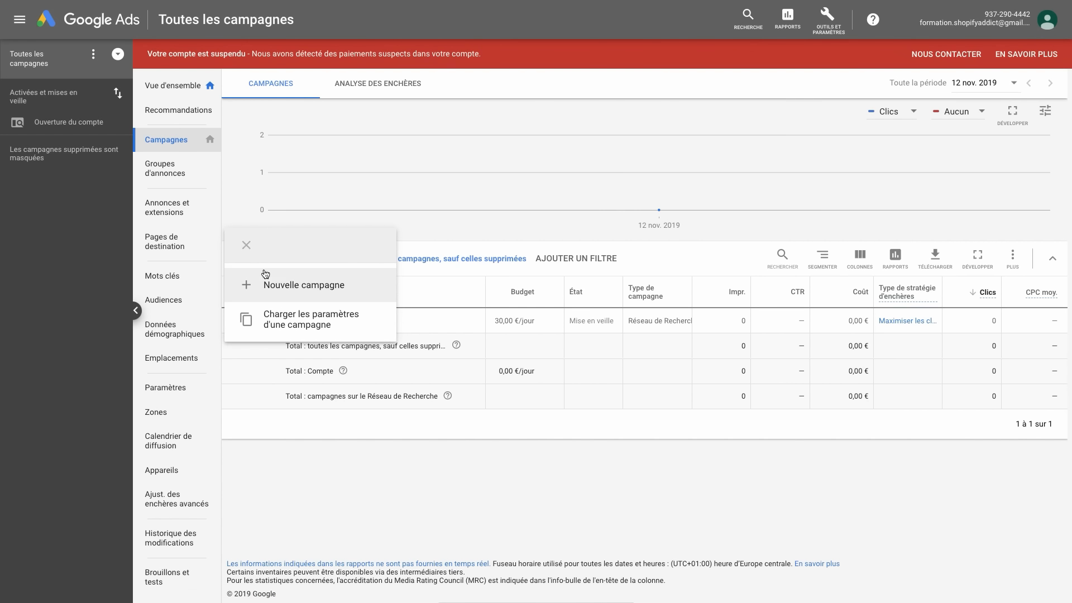
click(284, 286)
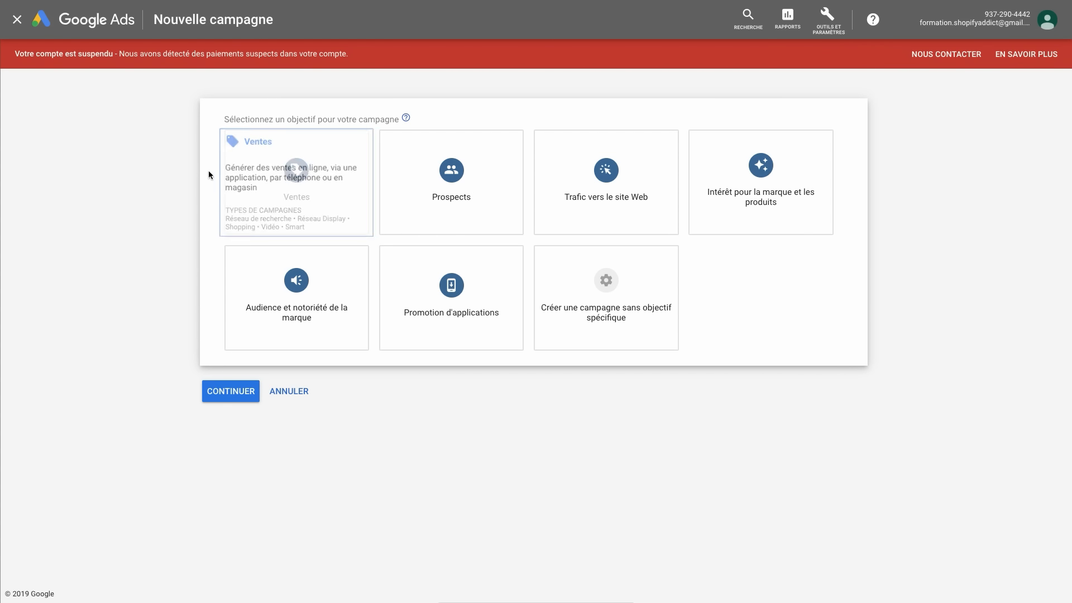
click(290, 182)
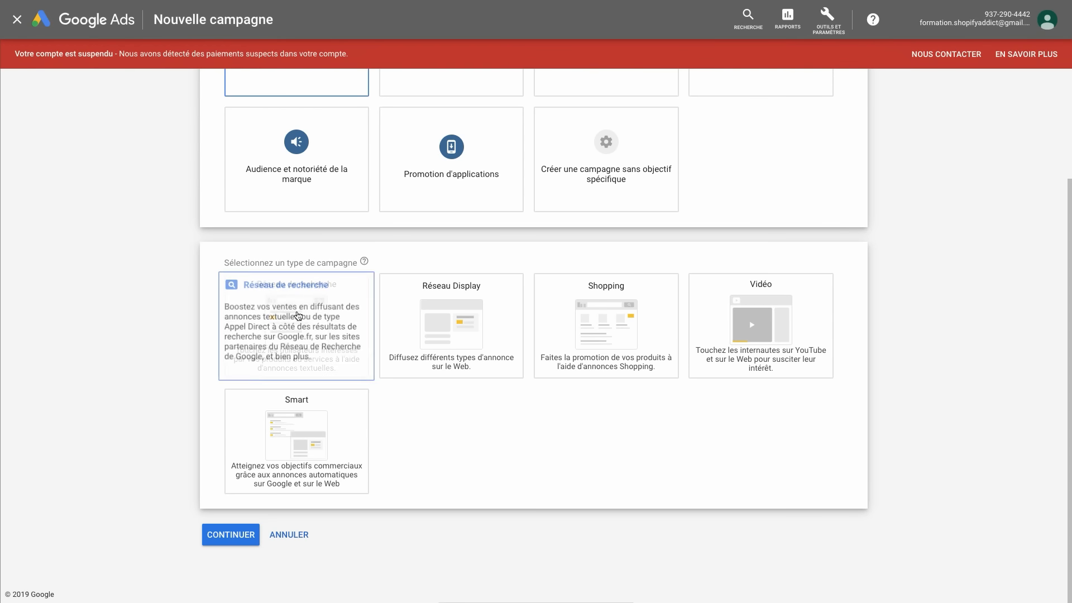
click(271, 320)
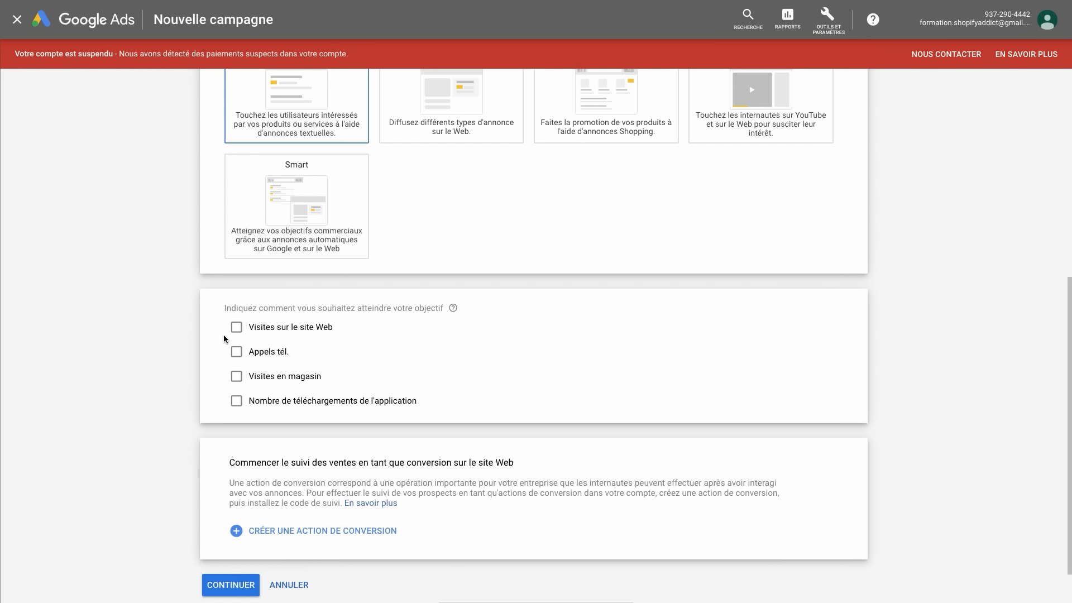
click(236, 327)
click(292, 359)
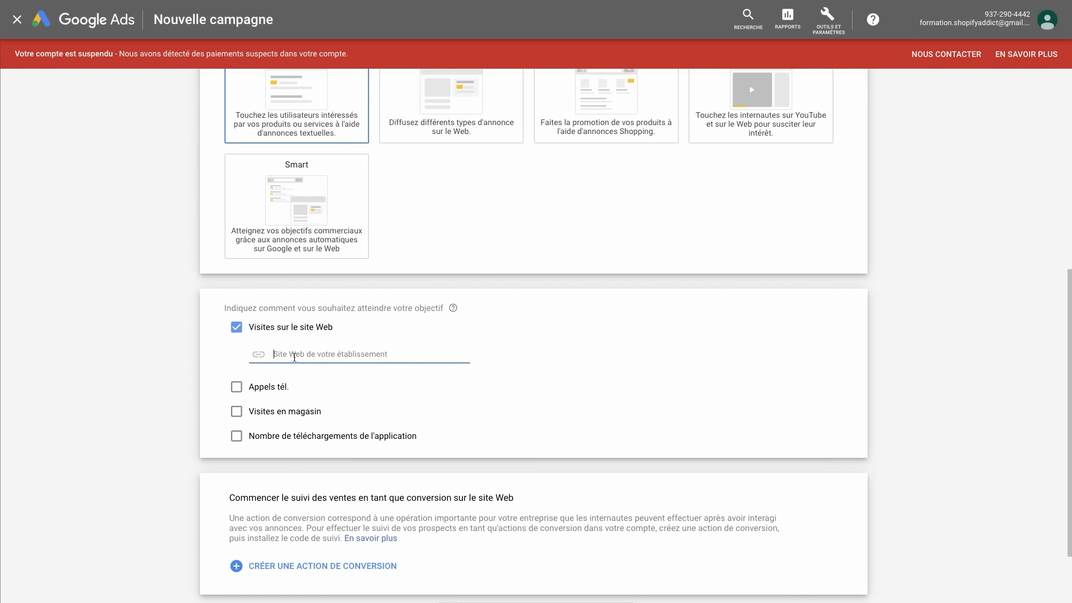
key(ctrl+v)
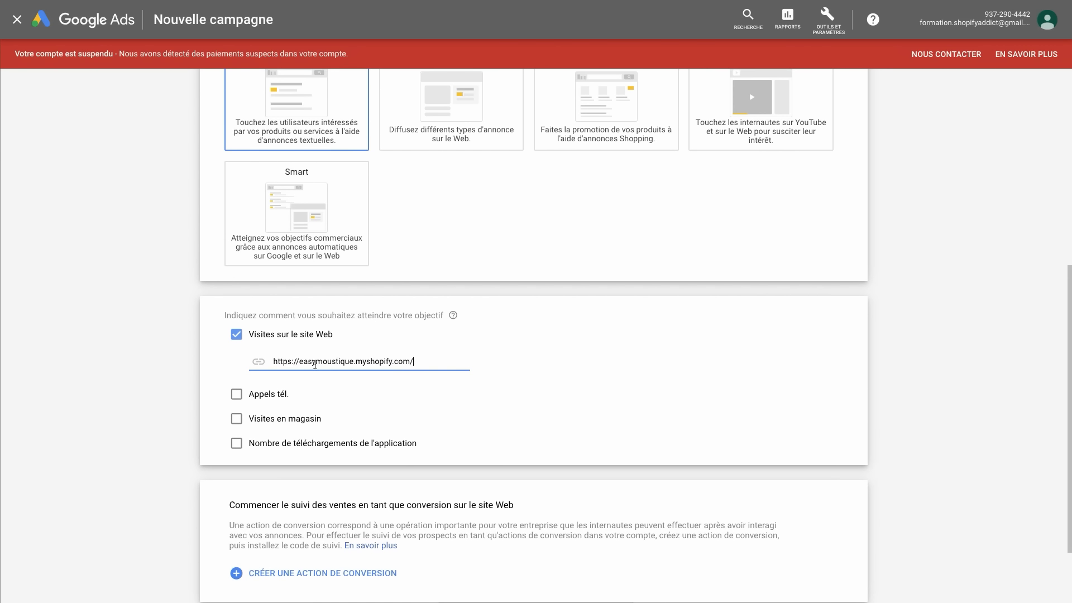
scroll(350, 378, down, 2)
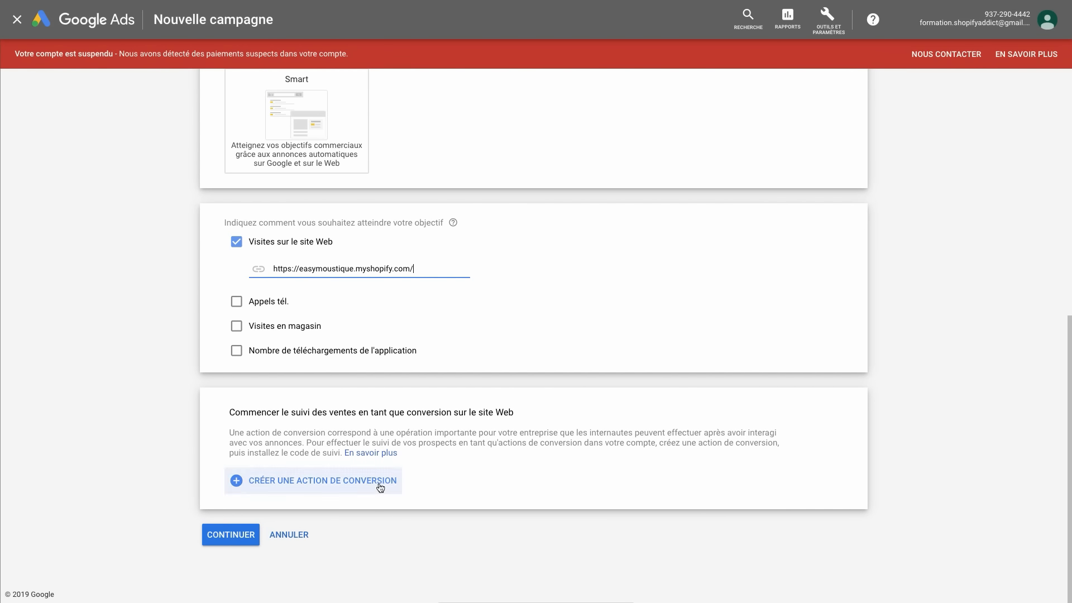
click(212, 541)
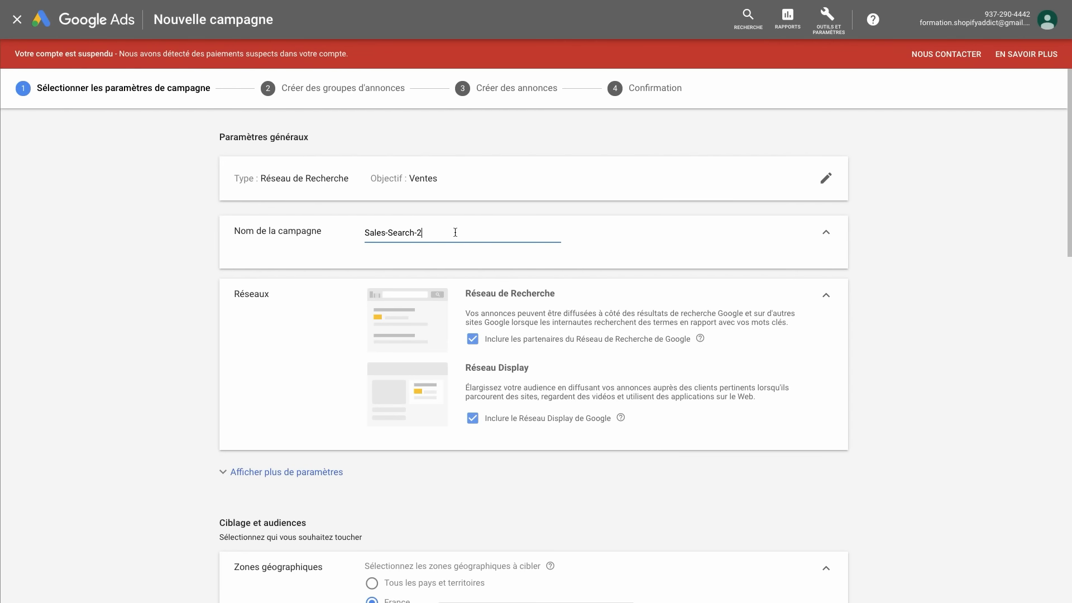
Name the campaign "Easymoustique".
drag(458, 233, 324, 232)
text(Easymoustique)
scroll(486, 313, down, 1)
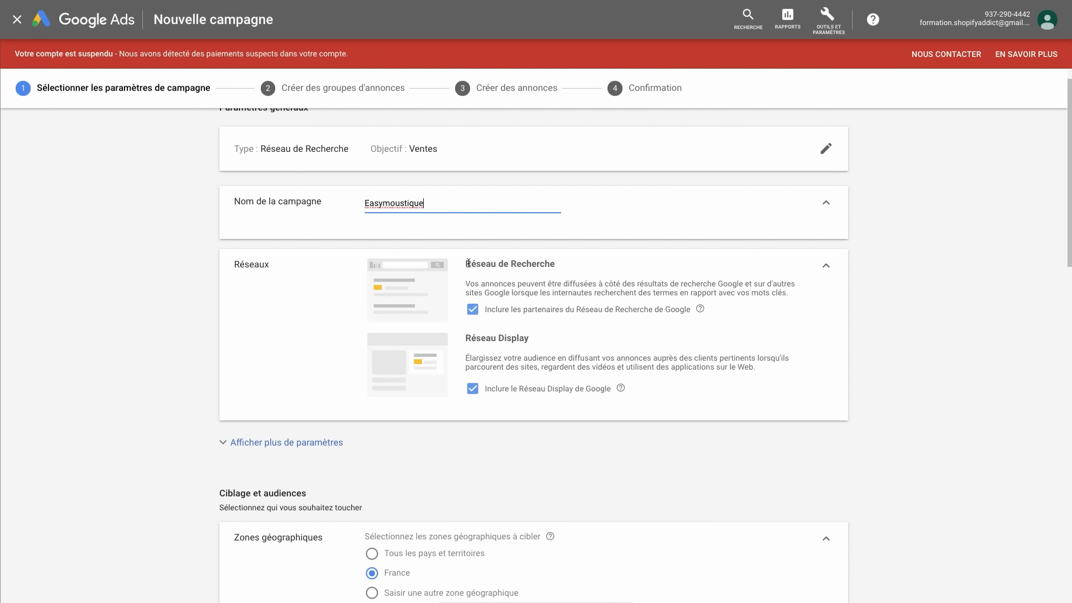
Exclude the Google Display Network from the campaign while keeping the Search Network partners.
drag(467, 264, 555, 268)
click(515, 281)
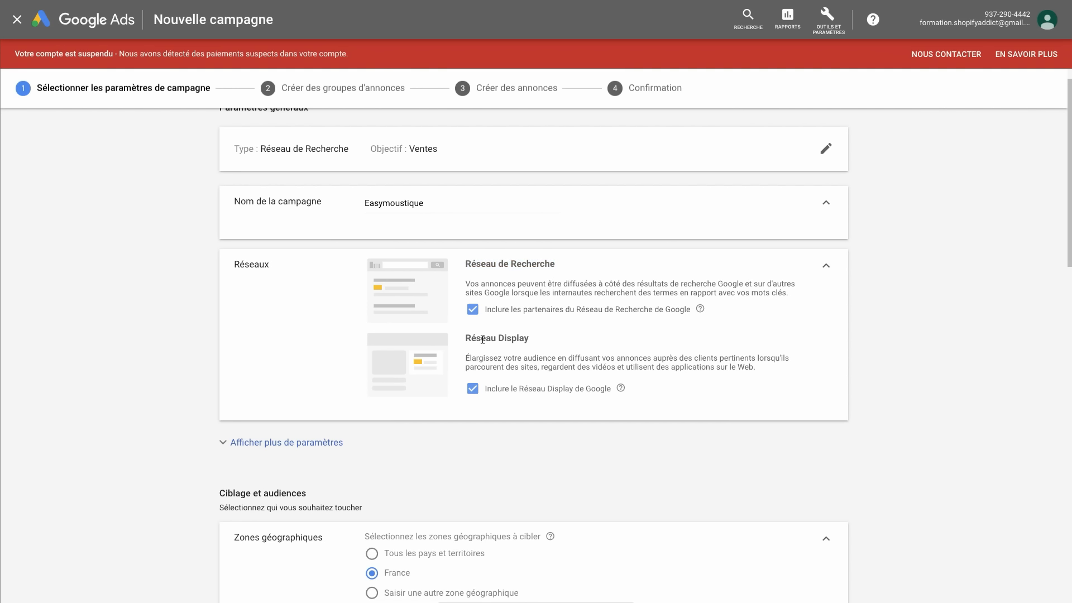
drag(467, 338, 546, 342)
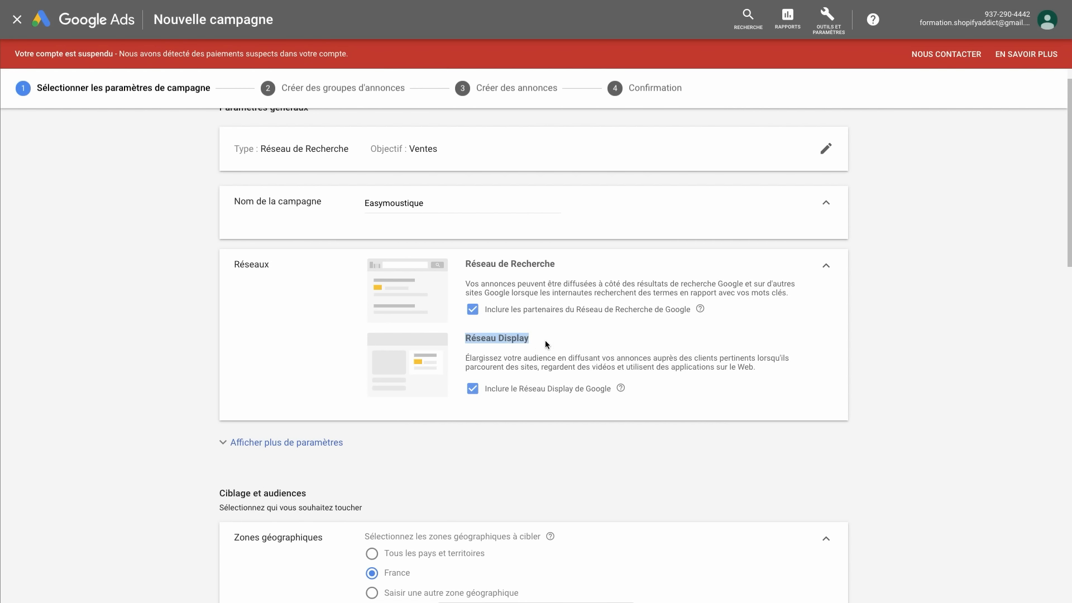
click(473, 390)
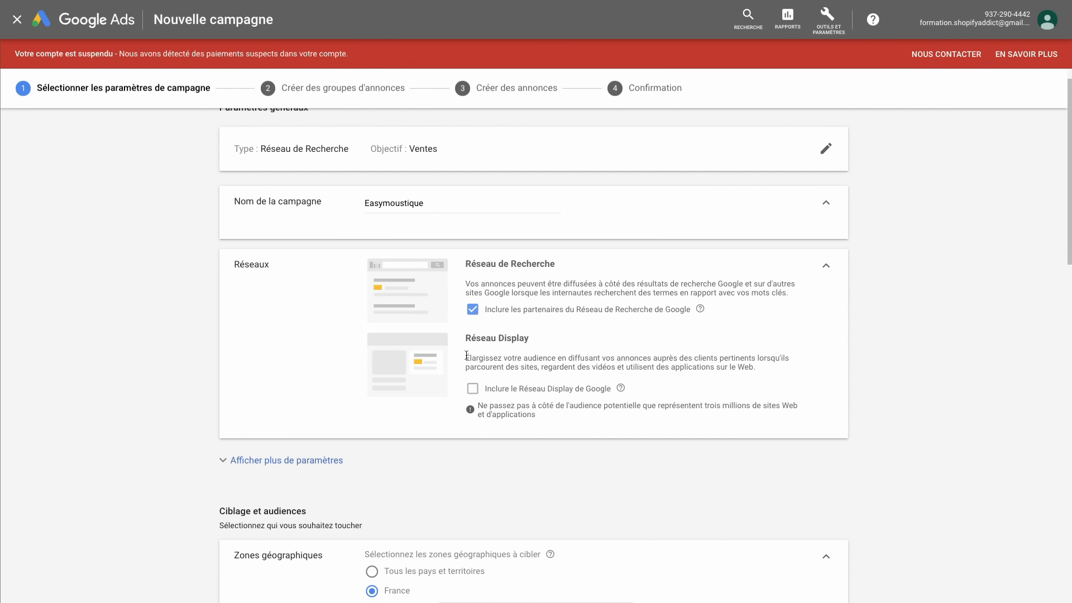
drag(467, 357, 764, 373)
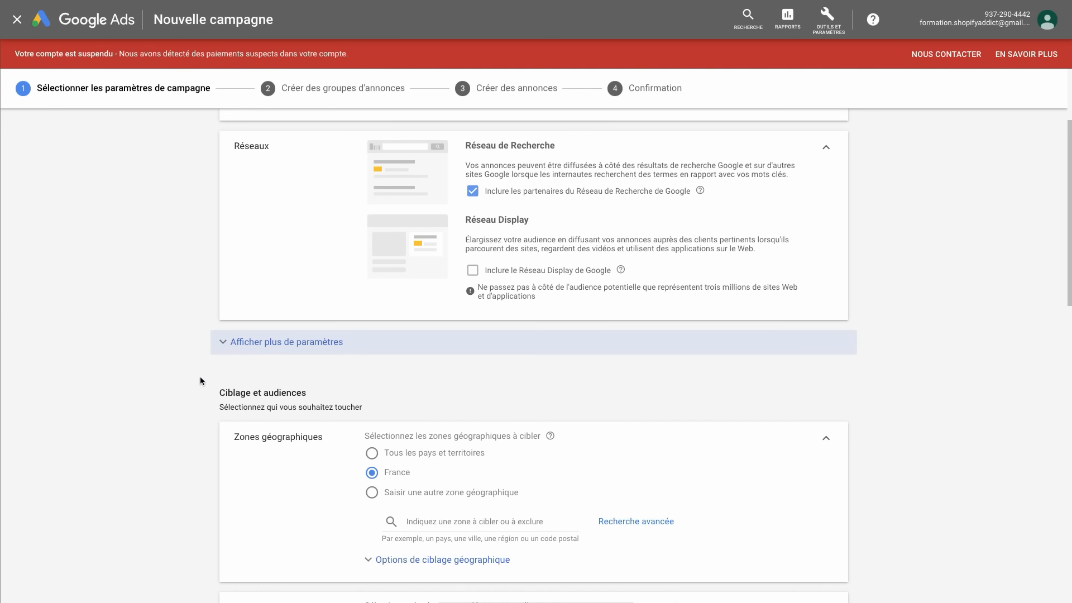
Check the campaign's additional settings for dates, URL options and dynamic search ads, and collapse them again.
scroll(184, 371, down, 1)
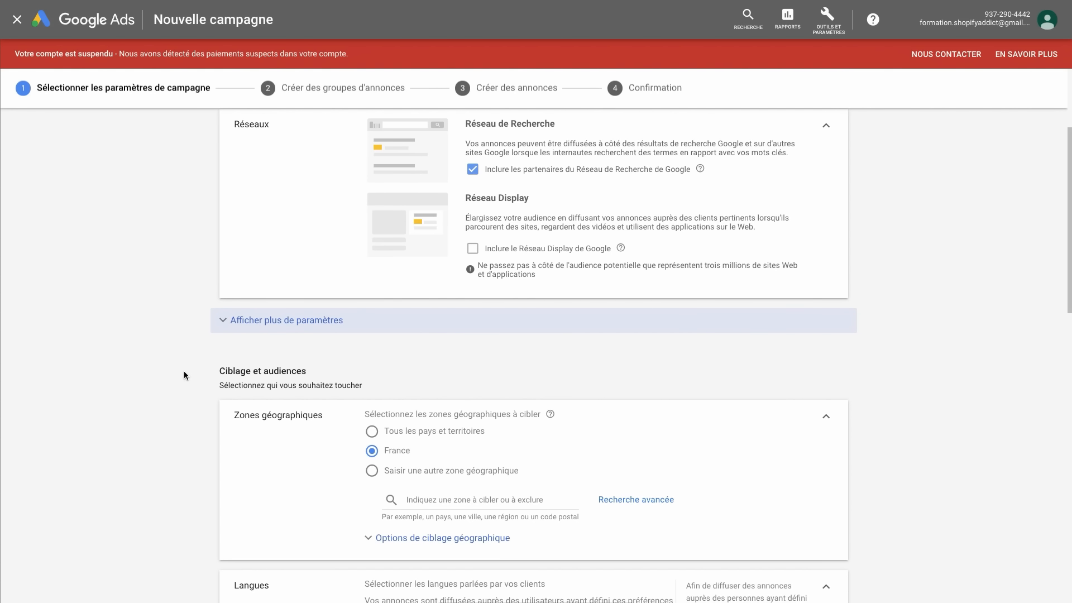
click(234, 319)
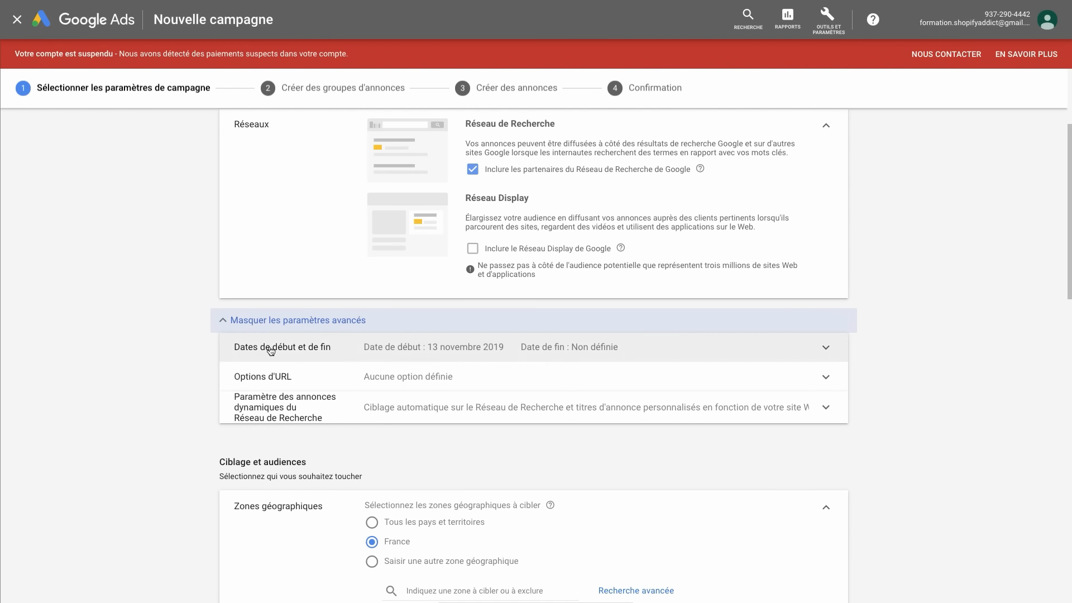
click(226, 322)
Review the campaign's geographic targeting and language settings.
scroll(172, 362, down, 3)
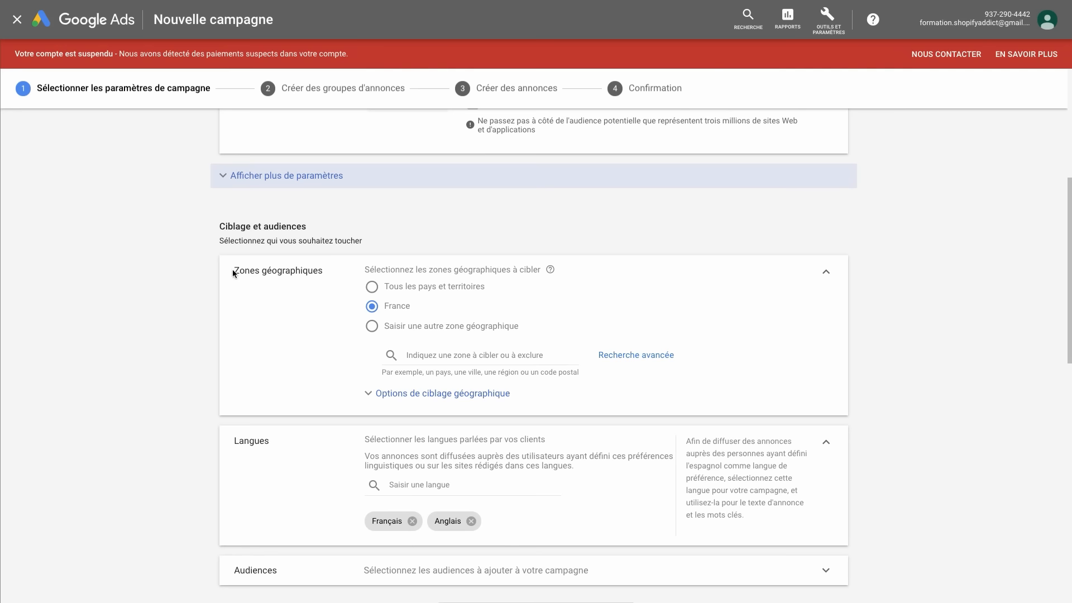
drag(233, 270, 302, 274)
click(311, 322)
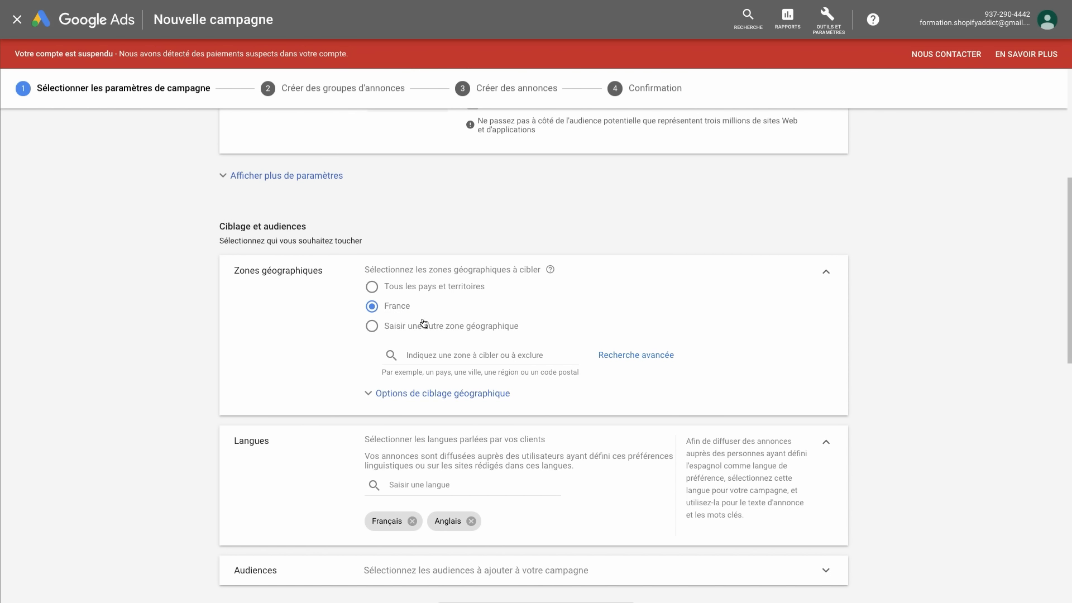
scroll(425, 323, down, 1)
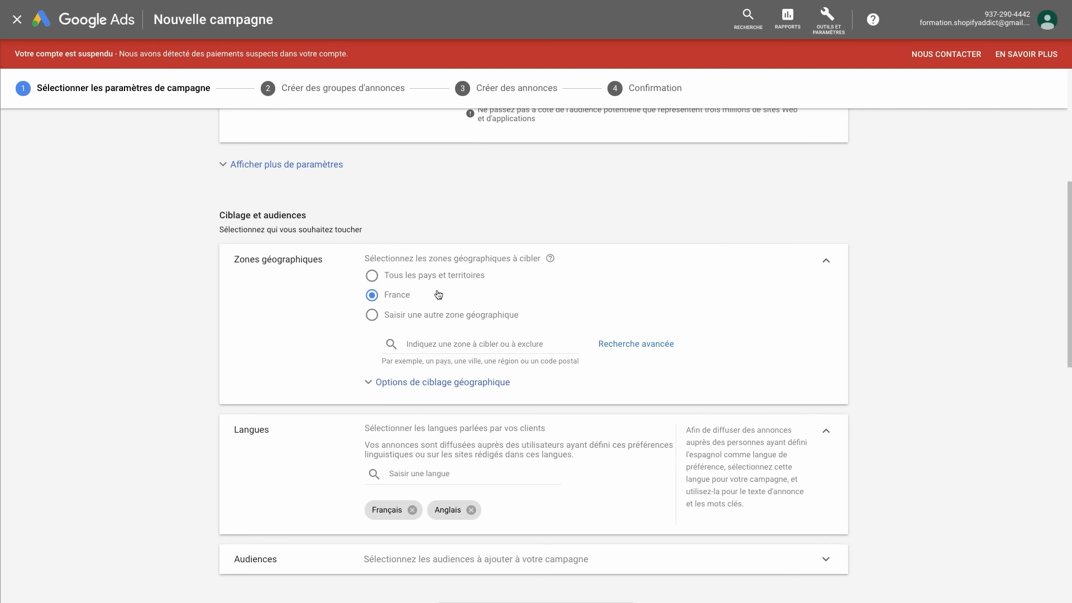
scroll(430, 300, down, 1)
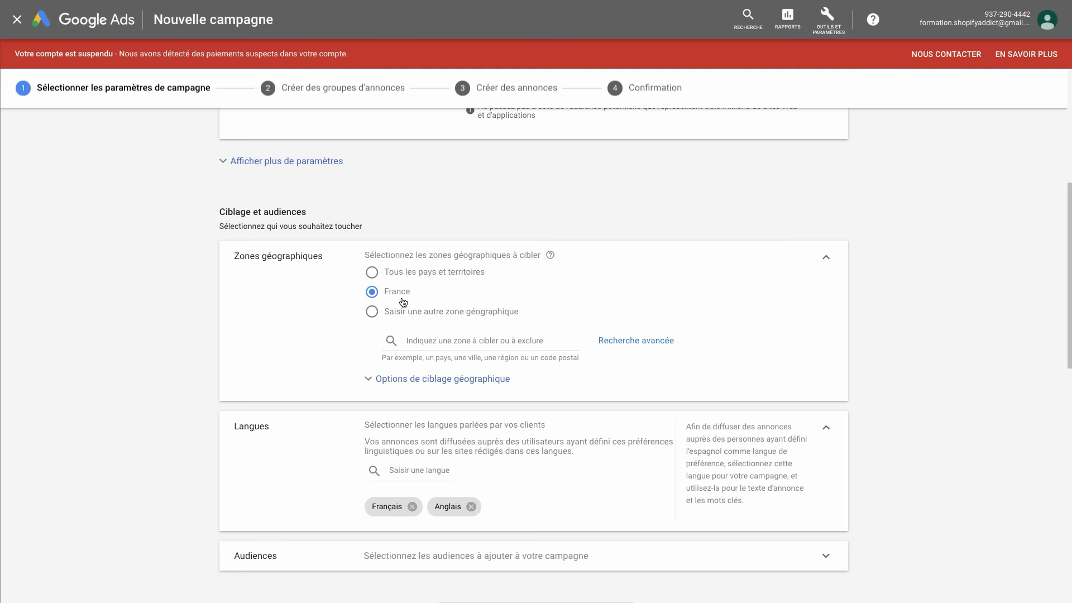
scroll(395, 299, down, 1)
scroll(394, 296, down, 2)
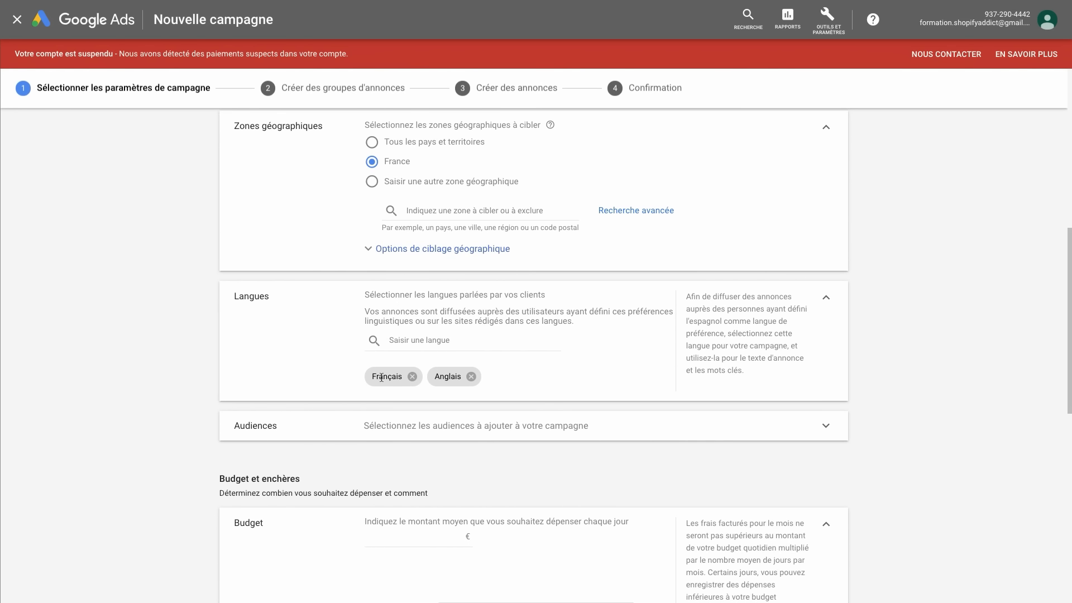
Remove Anglais from the campaign's targeted languages, keeping only Français.
scroll(410, 383, down, 1)
scroll(415, 391, down, 1)
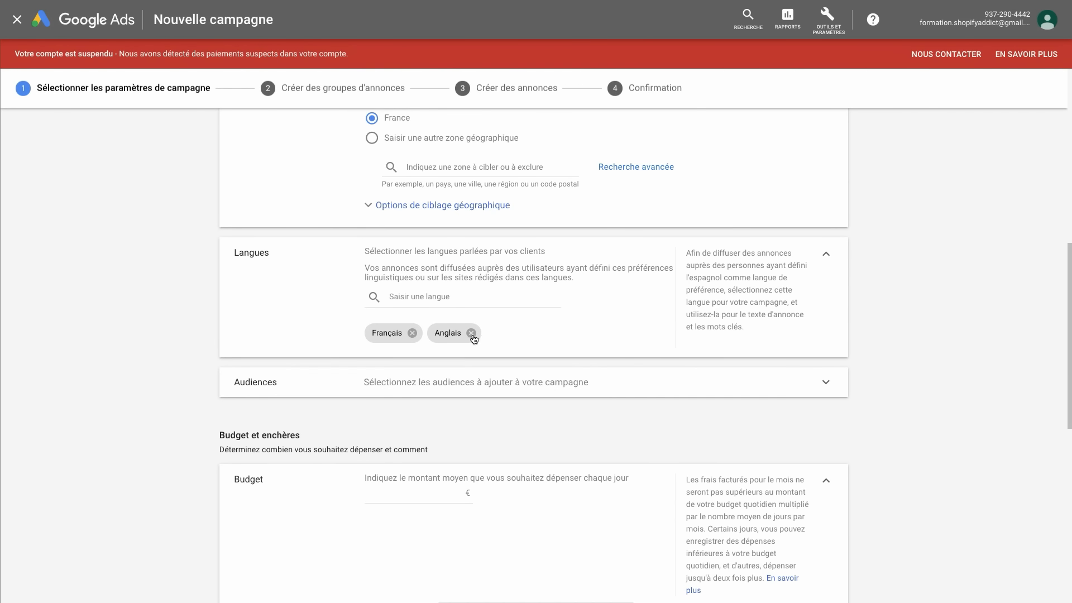
click(471, 332)
scroll(493, 284, up, 1)
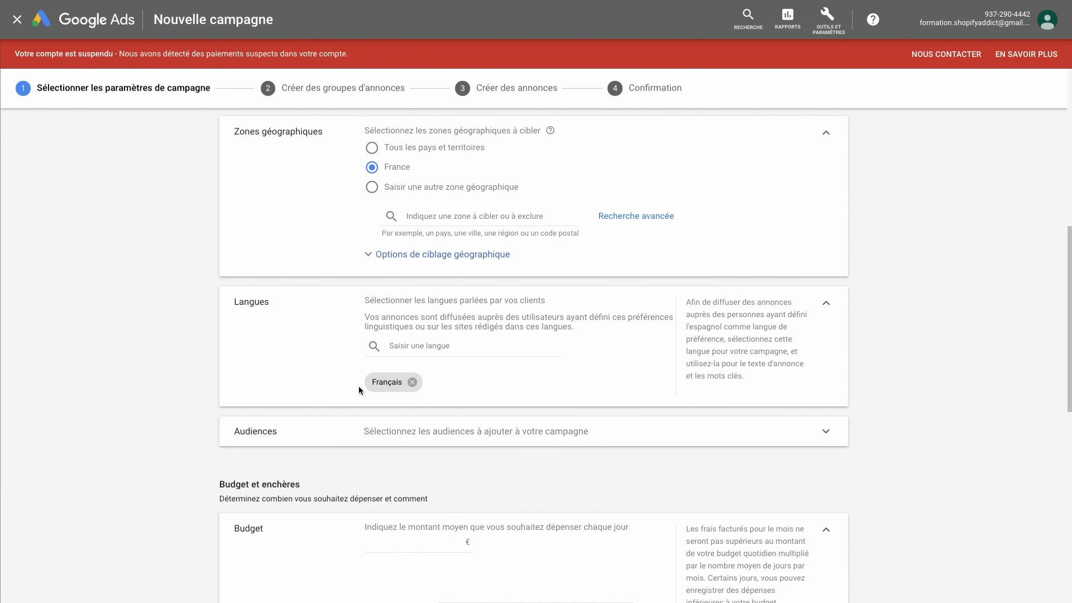
Check the campaign's audience options and collapse the section again.
scroll(455, 421, down, 2)
click(445, 355)
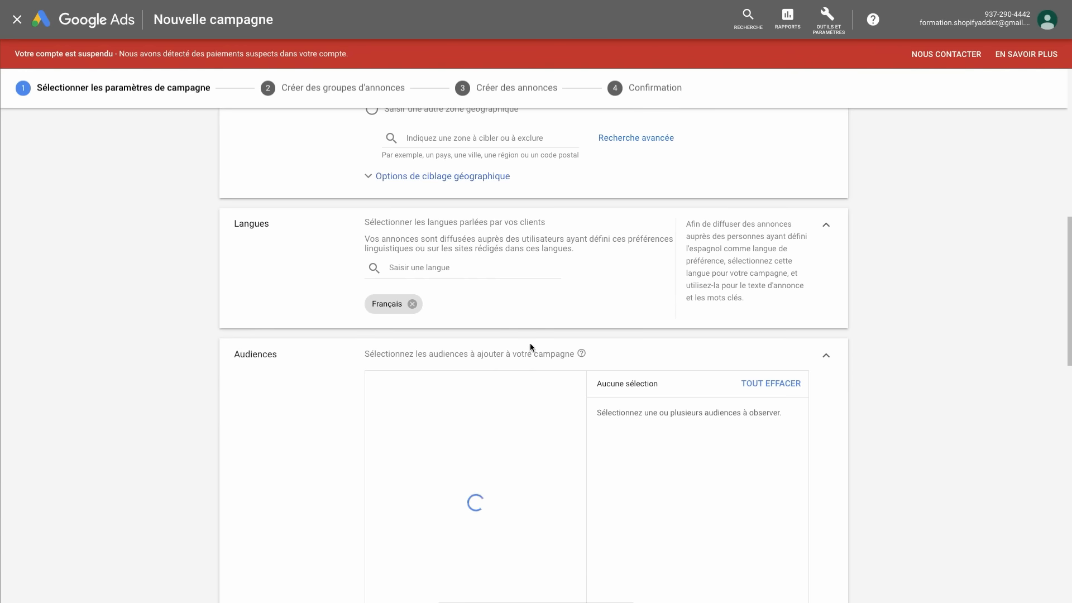
click(825, 359)
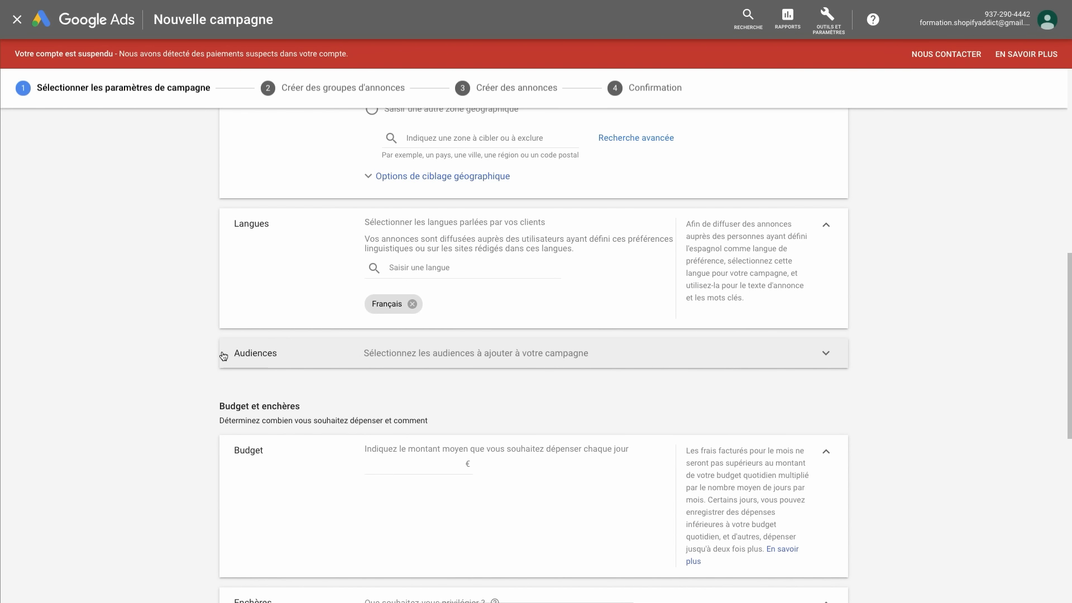
Set the campaign's average daily budget to 75 €.
scroll(247, 363, down, 2)
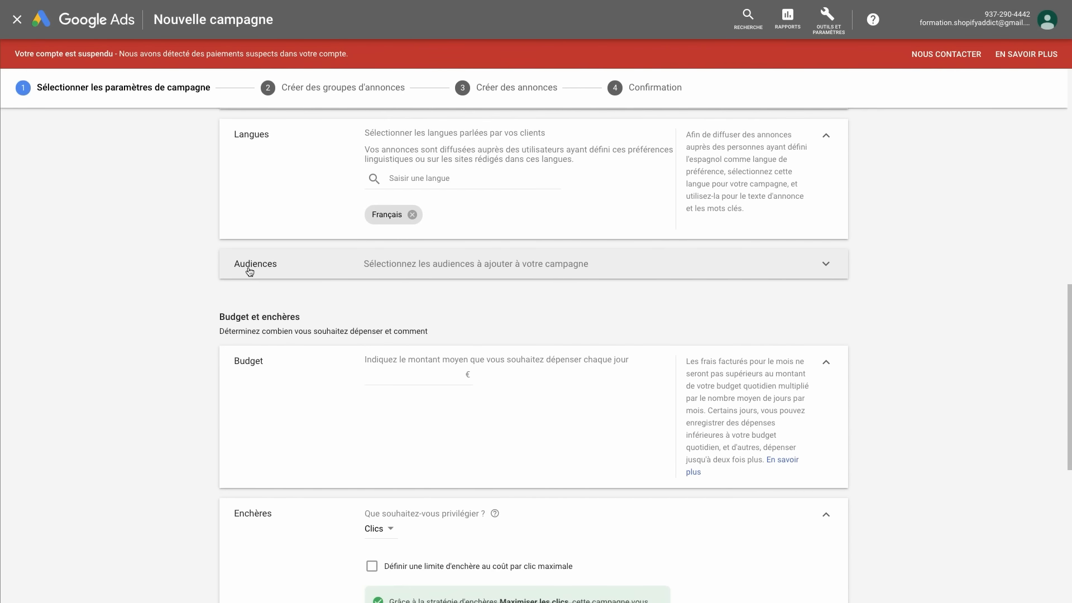
scroll(199, 293, down, 3)
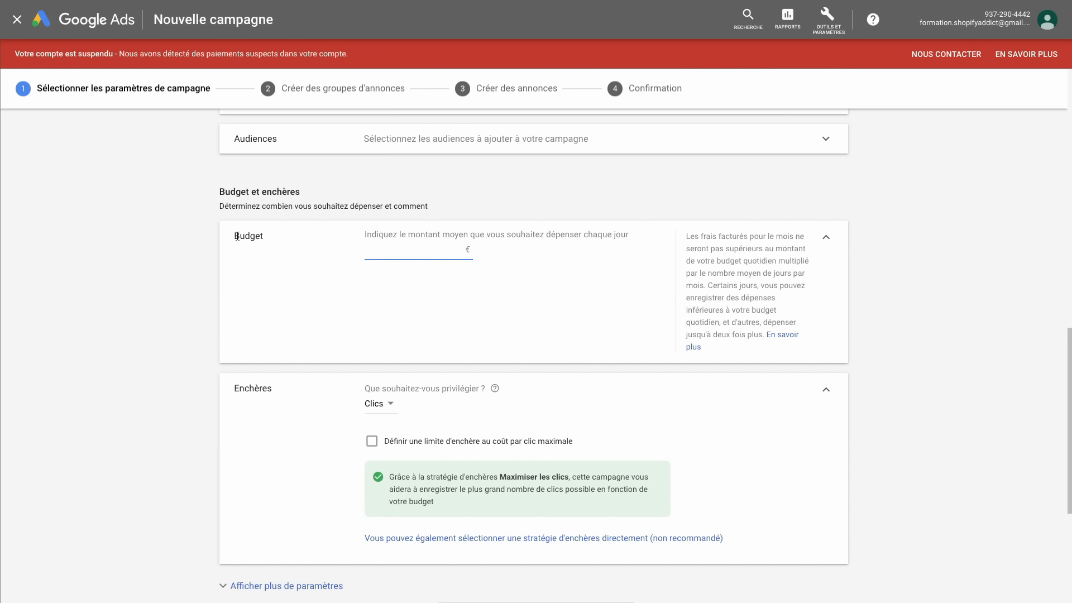
double_click(300, 241)
drag(347, 236, 626, 257)
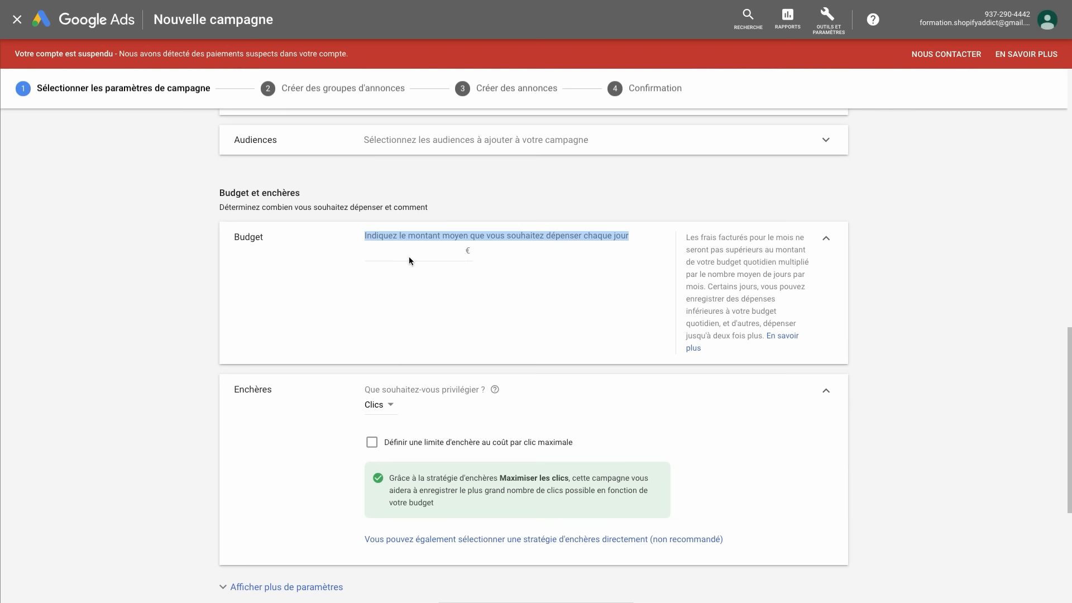
click(392, 253)
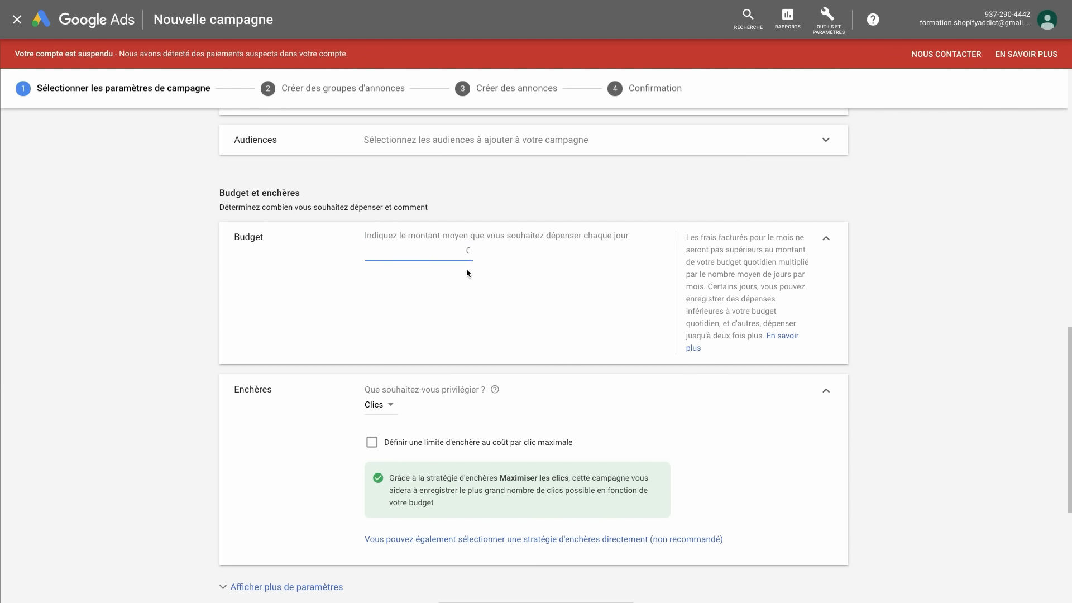
text(75)
click(364, 239)
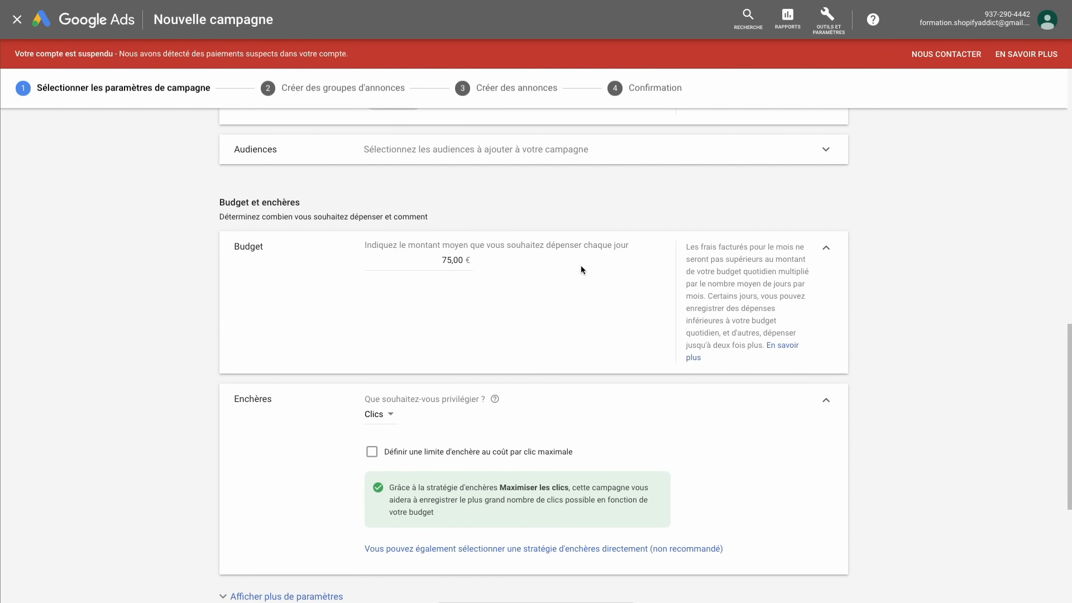
Set the campaign's bidding focus to Conversions.
scroll(335, 343, down, 1)
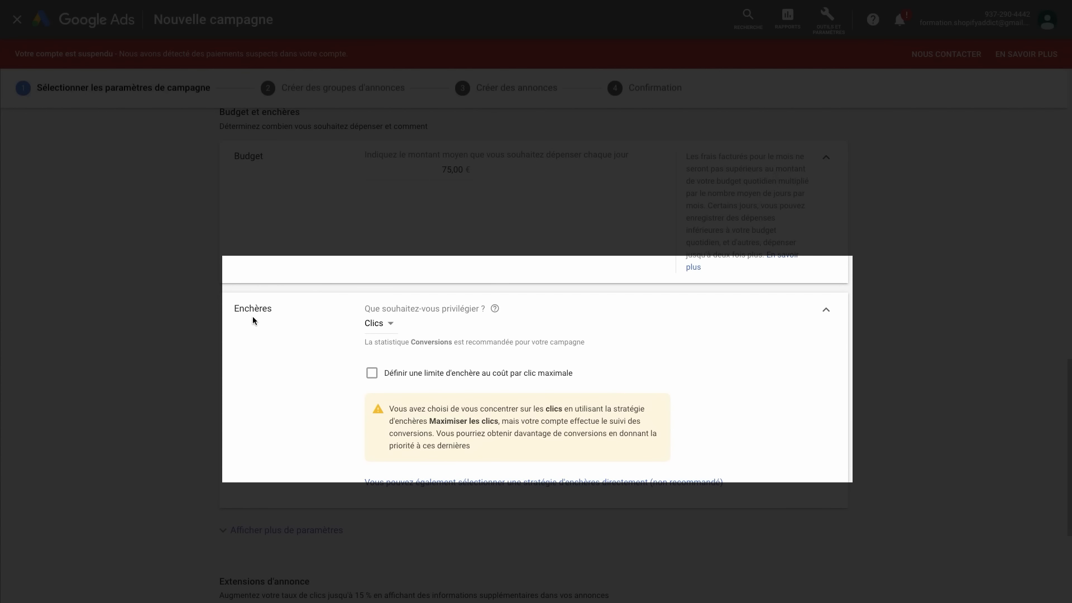
scroll(339, 327, down, 1)
click(388, 293)
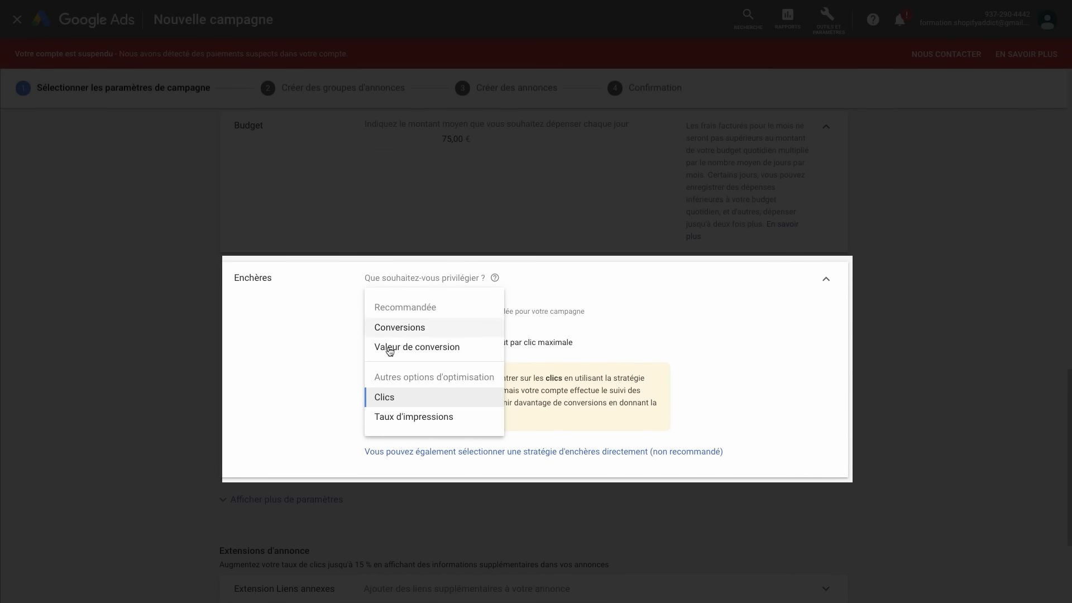
click(377, 329)
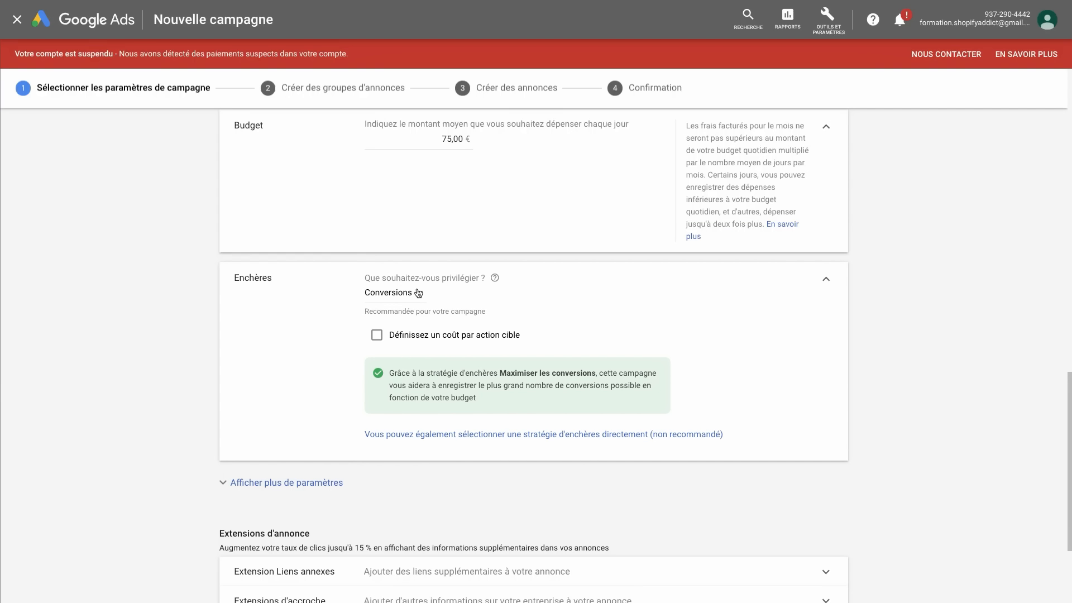
Check the extra bidding settings and ad extensions, and save the campaign settings to continue to ad group creation.
scroll(389, 266, down, 1)
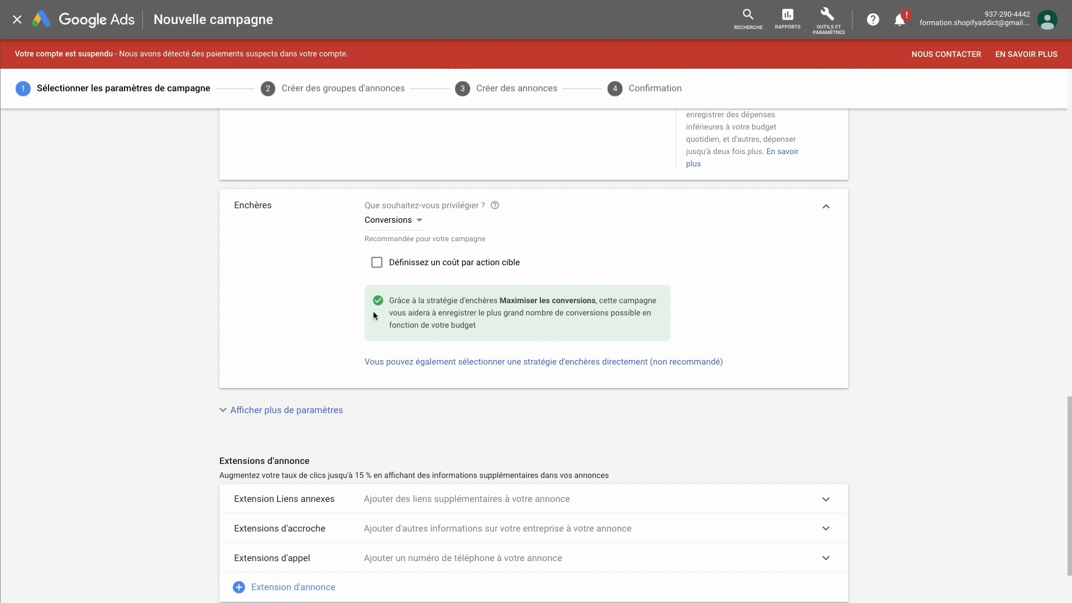
click(279, 418)
click(218, 410)
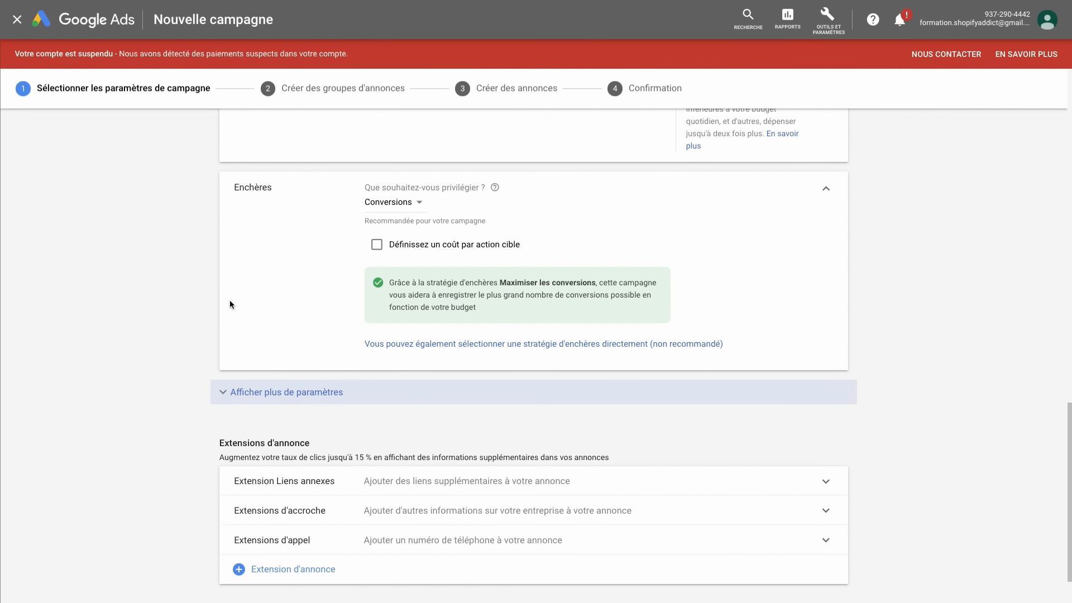
scroll(230, 301, down, 2)
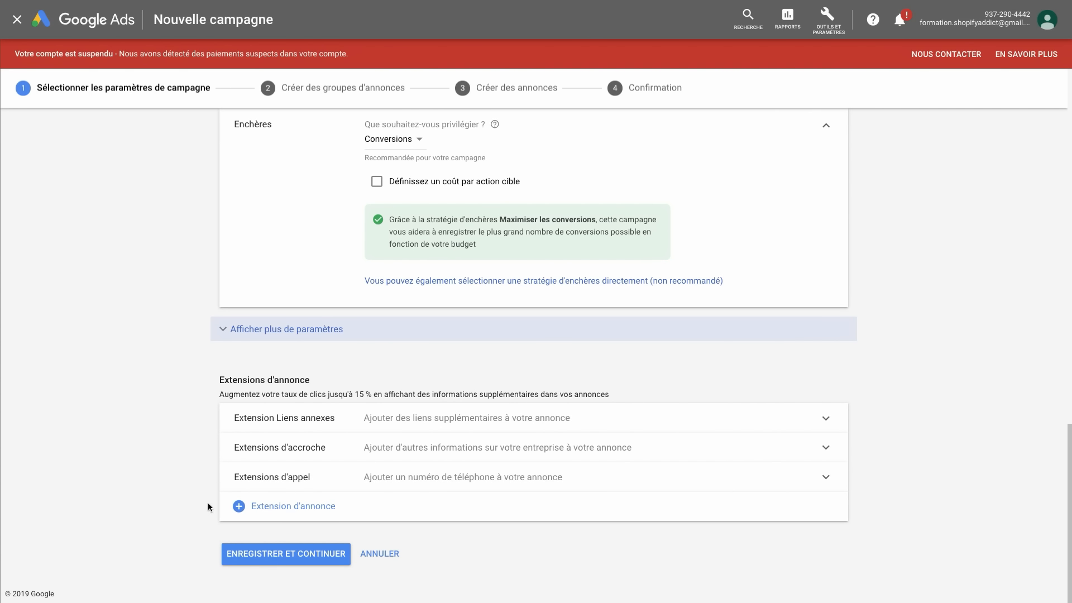
click(272, 557)
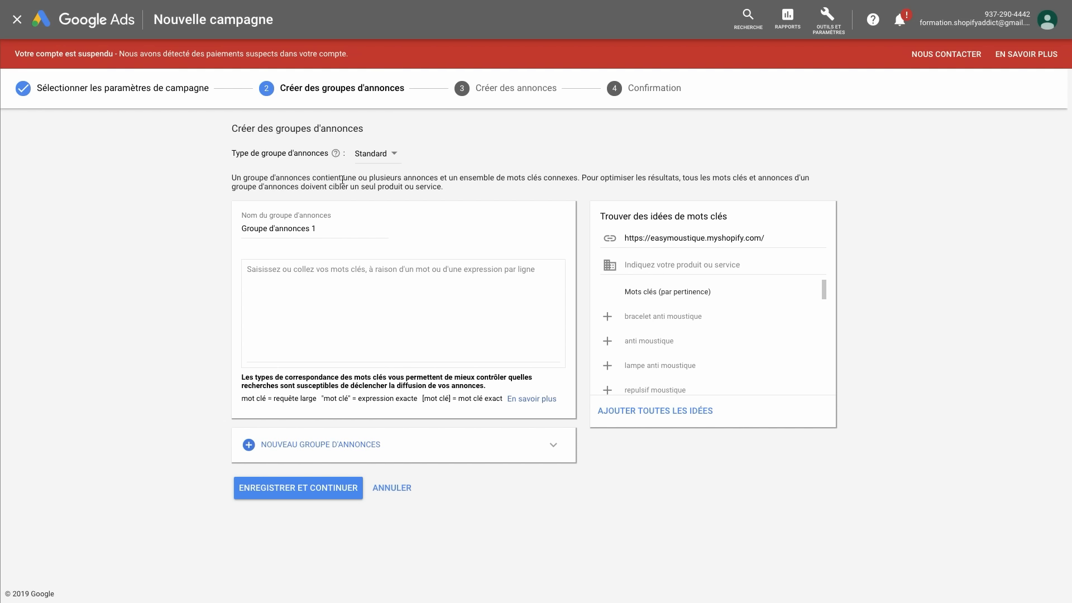
Review the ad group guidance and the keyword ideas suggested for the store's website.
drag(372, 177, 530, 177)
click(543, 175)
scroll(675, 337, down, 1)
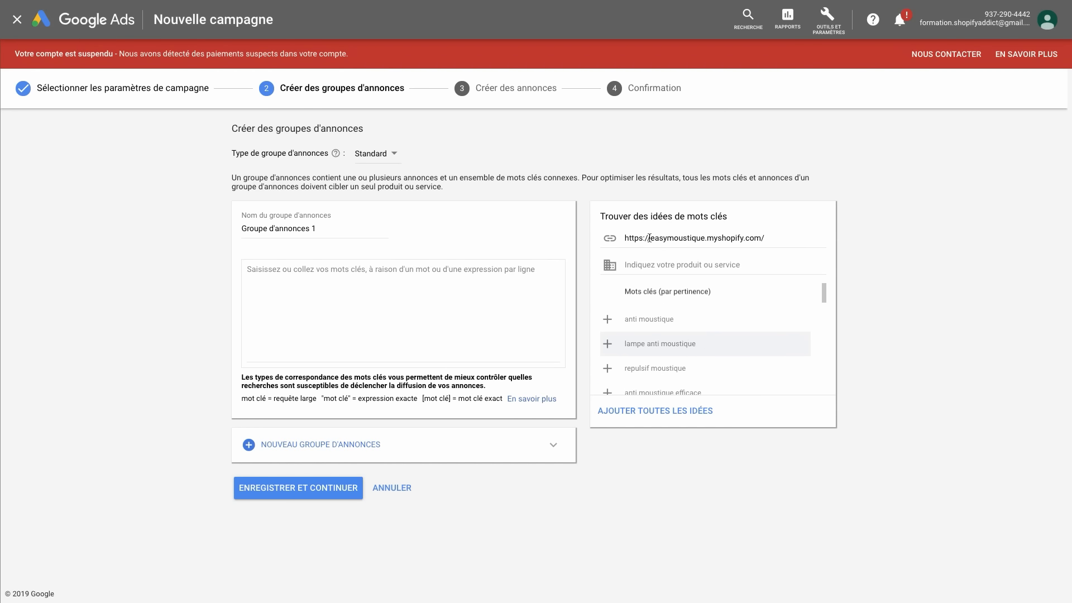
scroll(680, 326, up, 1)
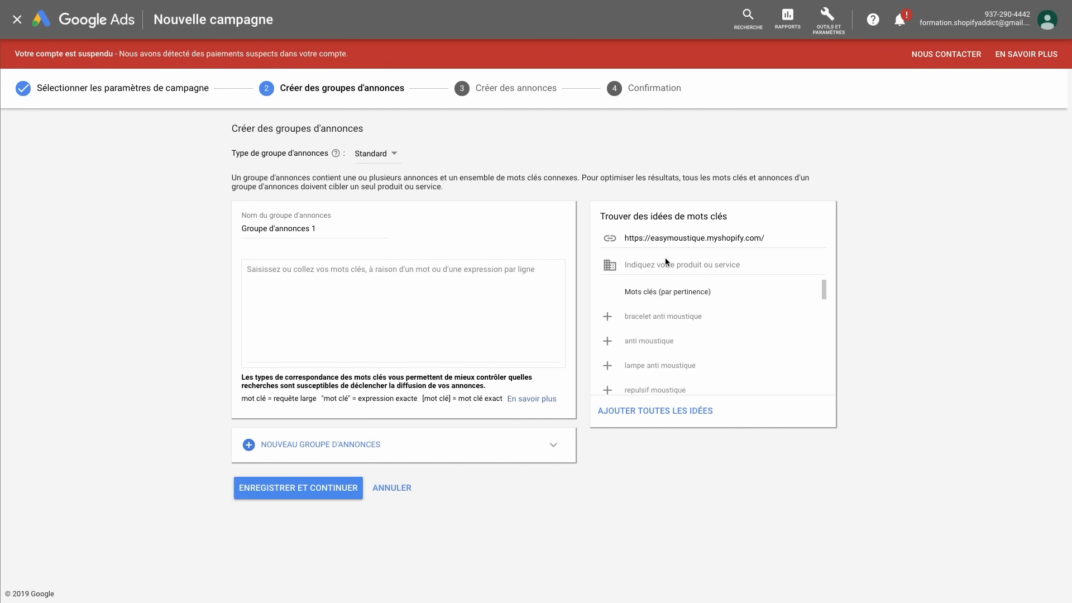
scroll(648, 346, down, 3)
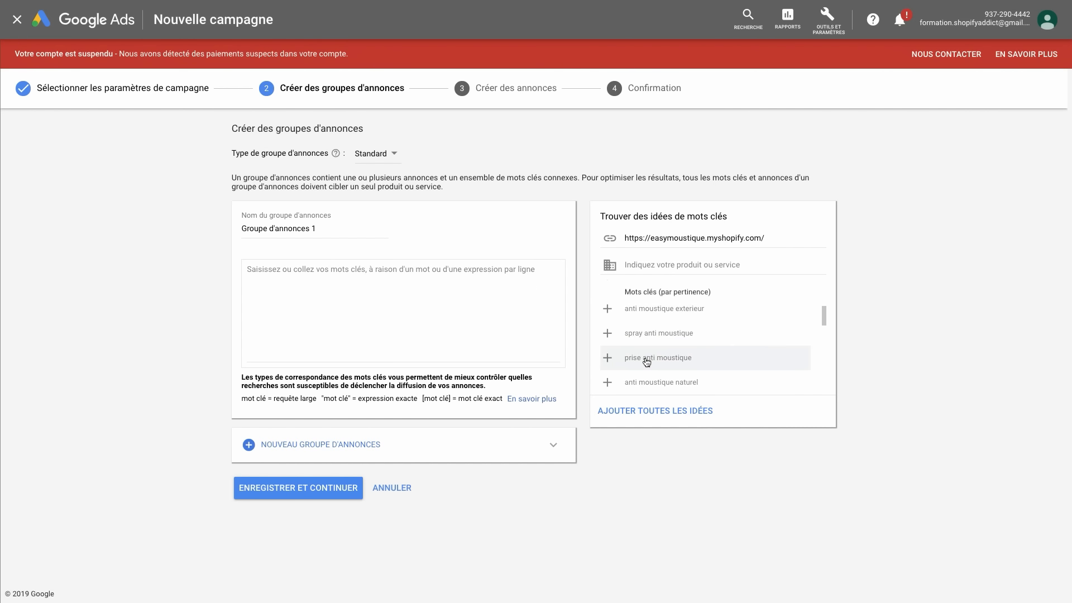
scroll(684, 315, up, 3)
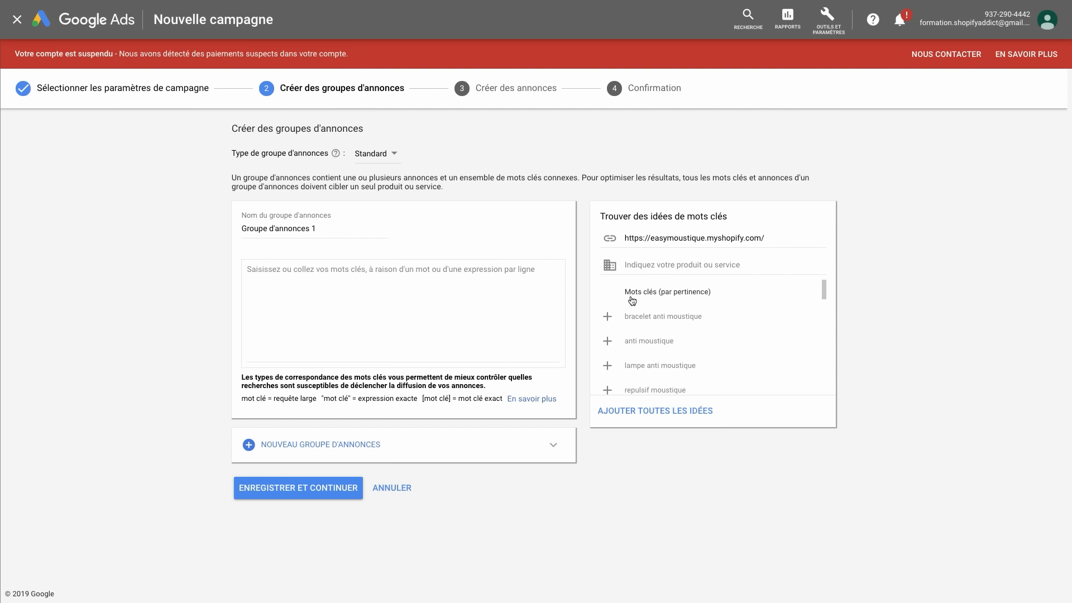
Find keyword ideas for "anti moustique" and add repulsif moustique, anti moustique efficace, produit anti moustique, spray anti moustique and prise anti moustique.
click(659, 270)
text(anti moustique)
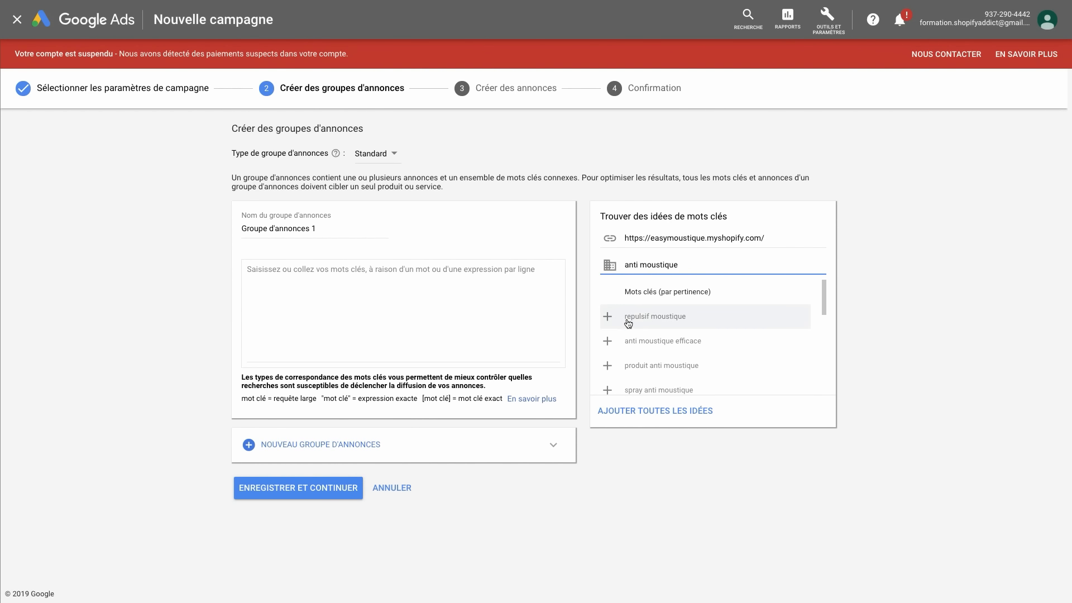
scroll(628, 342, down, 1)
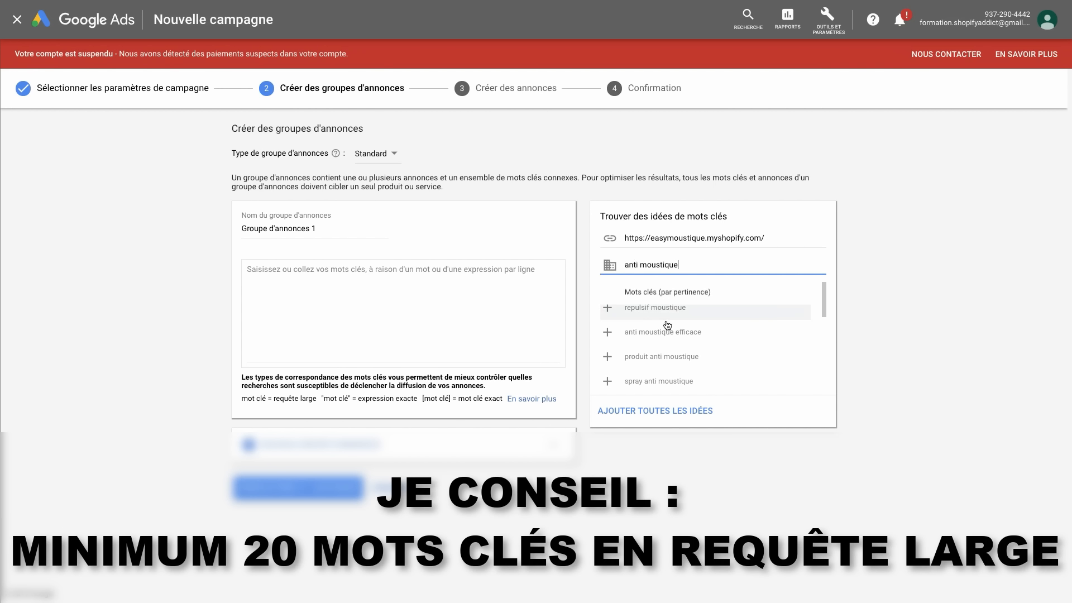
click(626, 309)
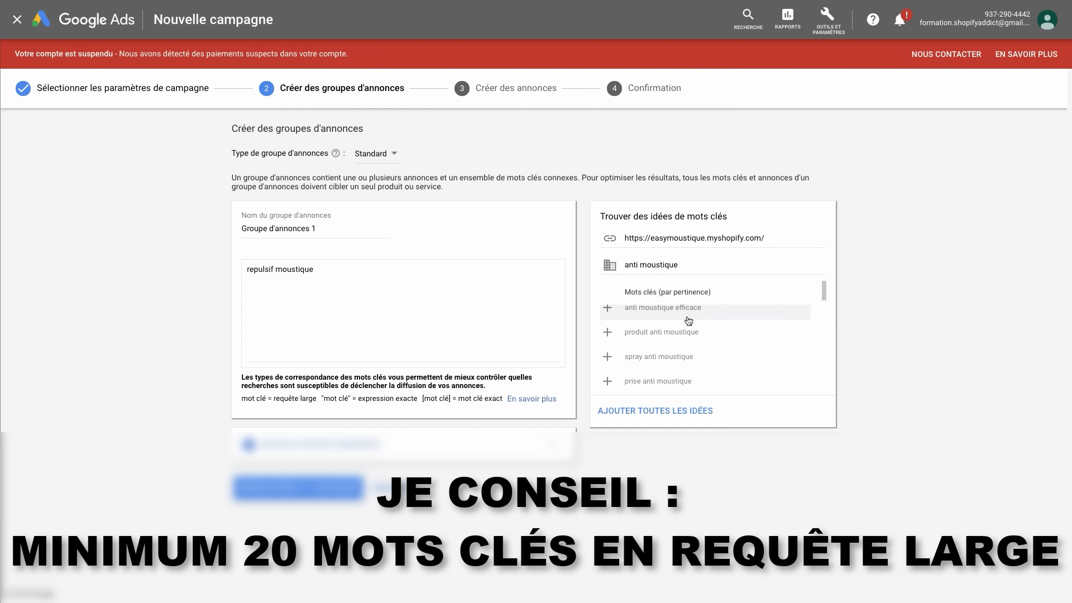
click(735, 320)
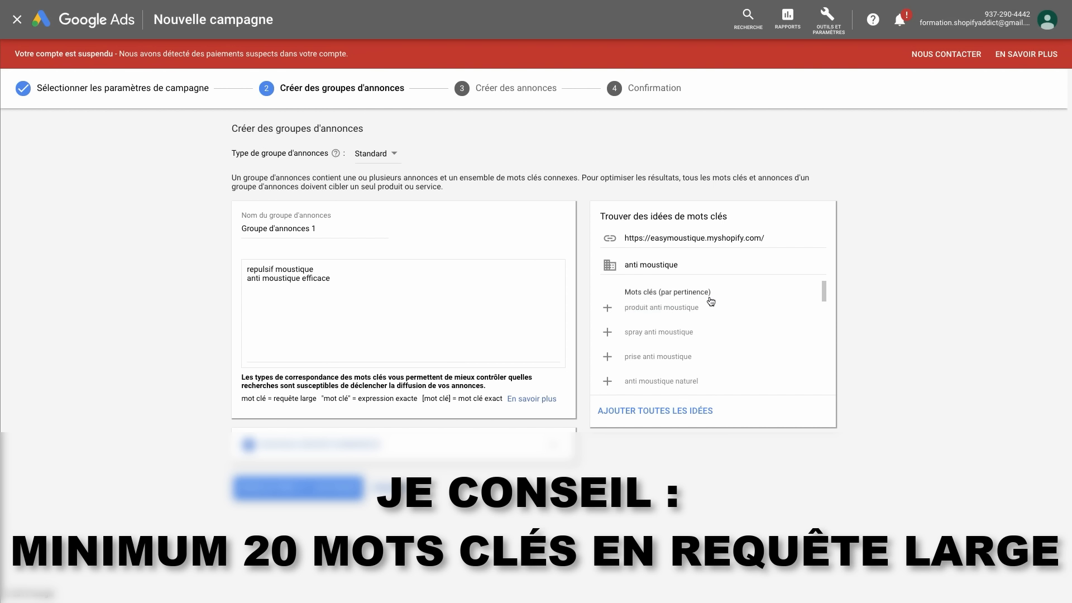
click(642, 316)
click(709, 317)
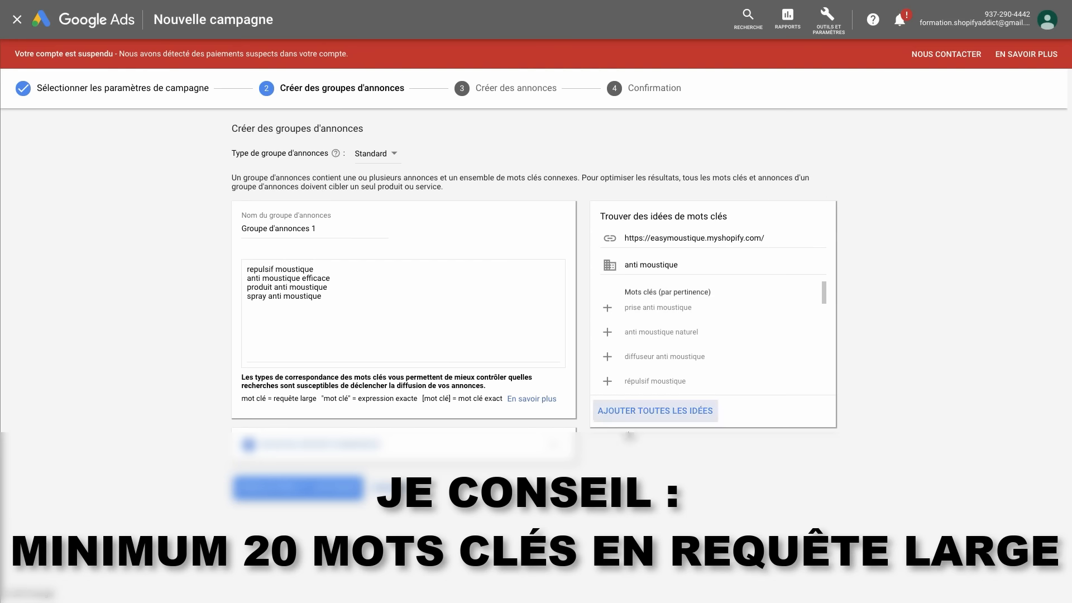
click(717, 319)
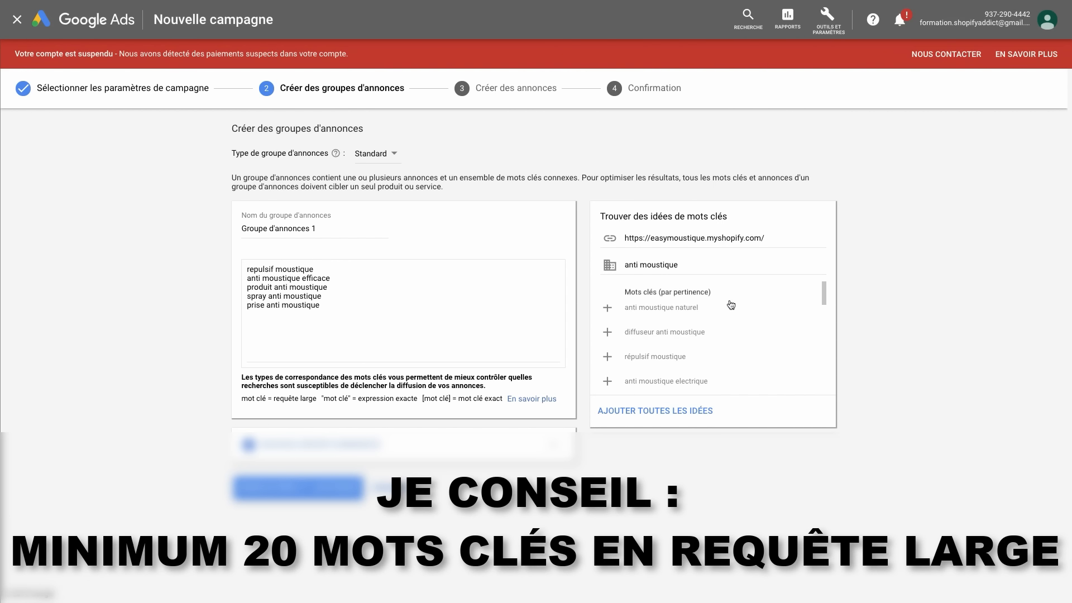
Clear the product term and add the website-based ideas bracelet anti moustique, anti moustique, lampe anti moustique, repulsif moustique and anti moustique efficace.
drag(684, 264, 507, 252)
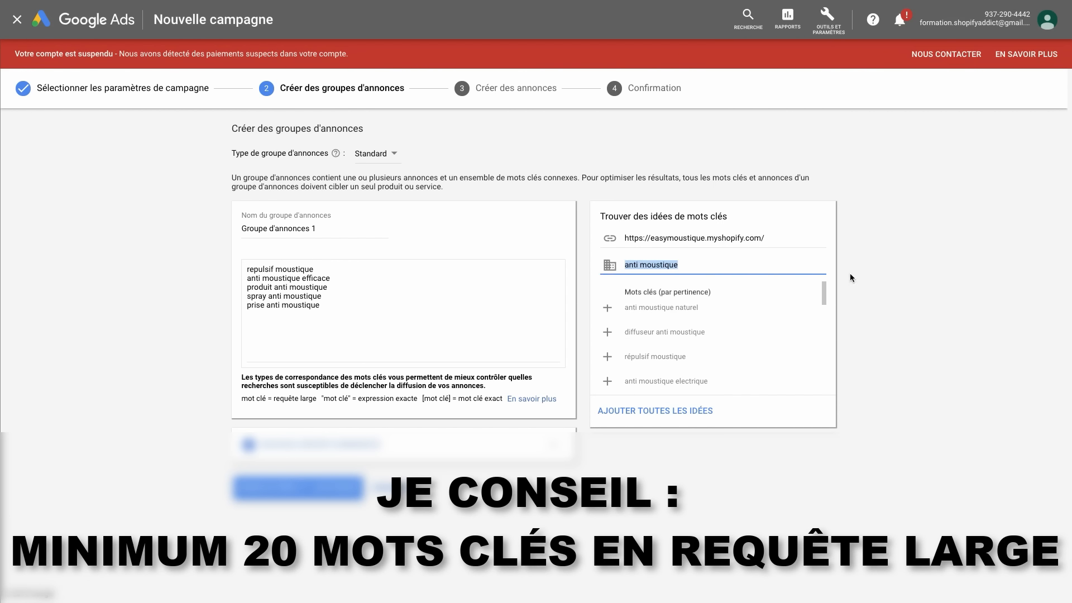
key(BackSpace)
click(871, 274)
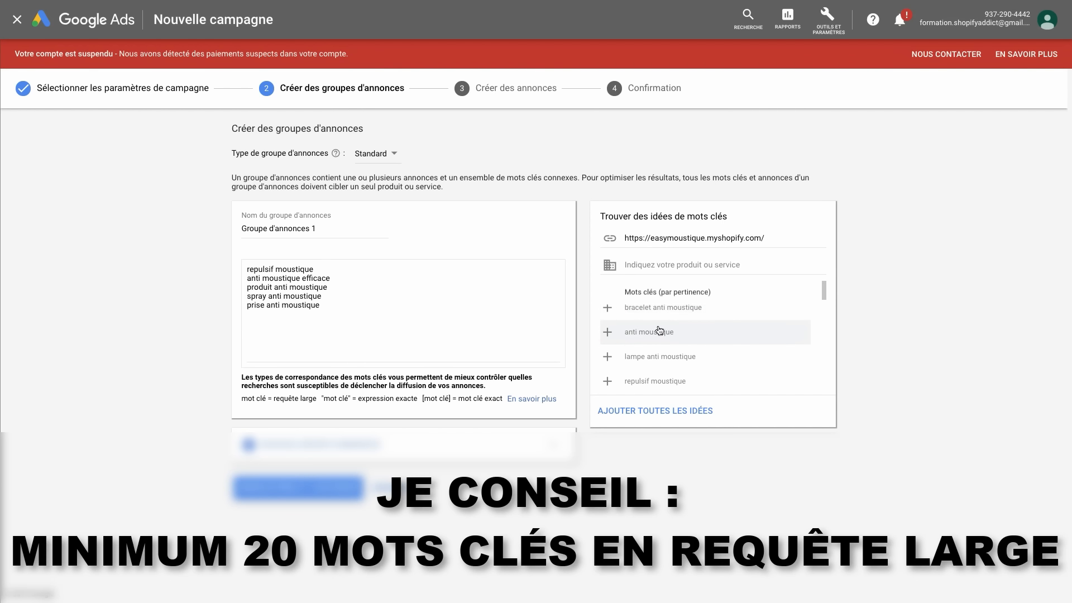
click(647, 310)
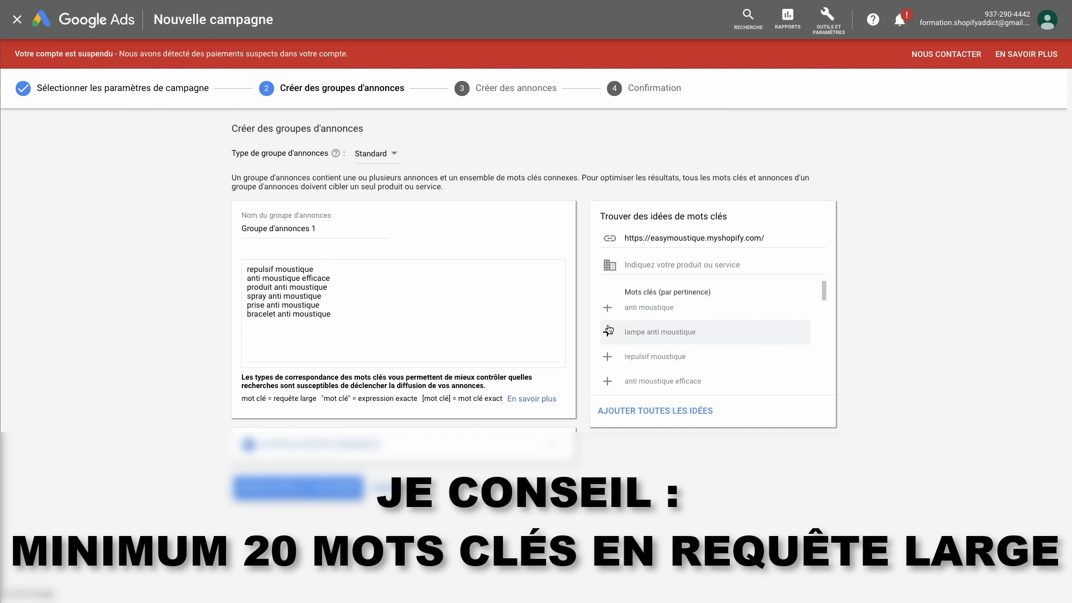
click(647, 313)
click(632, 314)
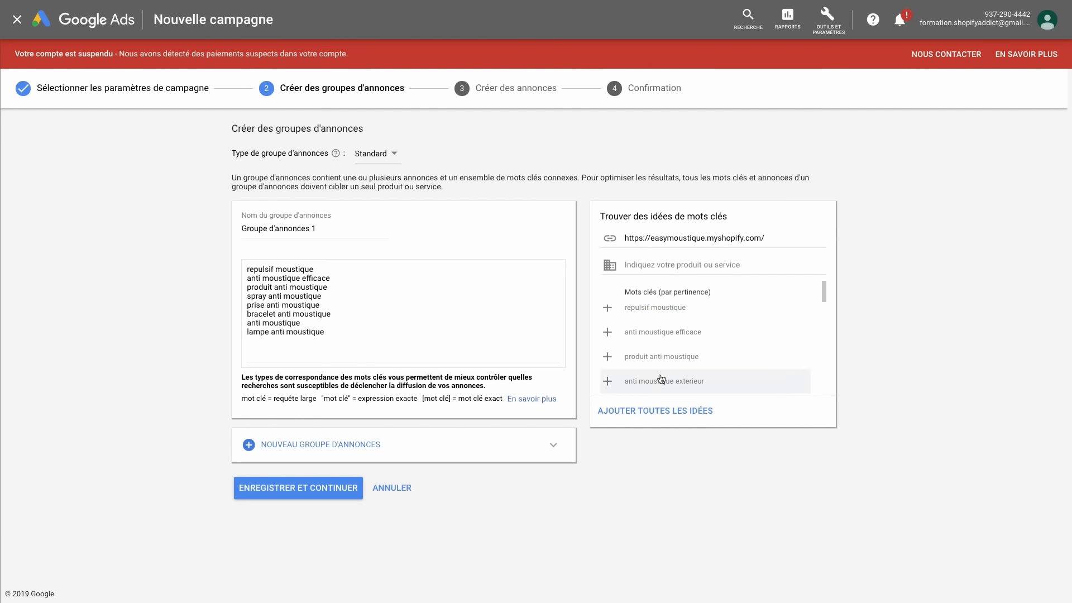
click(632, 313)
click(632, 311)
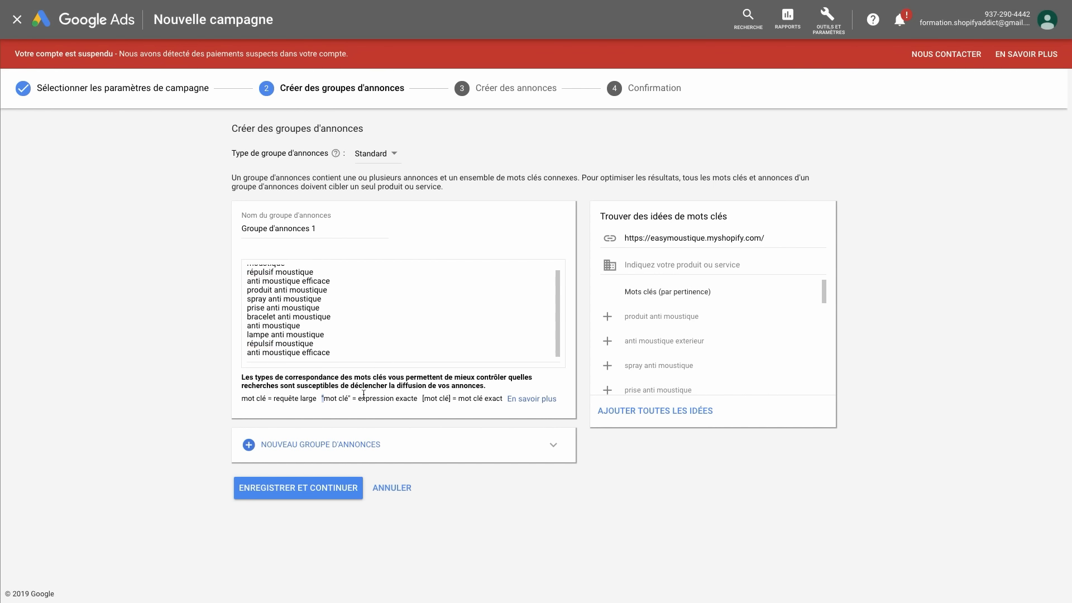
Review the ad group's keyword list and the notation for broad, phrase and exact match types.
click(364, 358)
scroll(378, 323, up, 1)
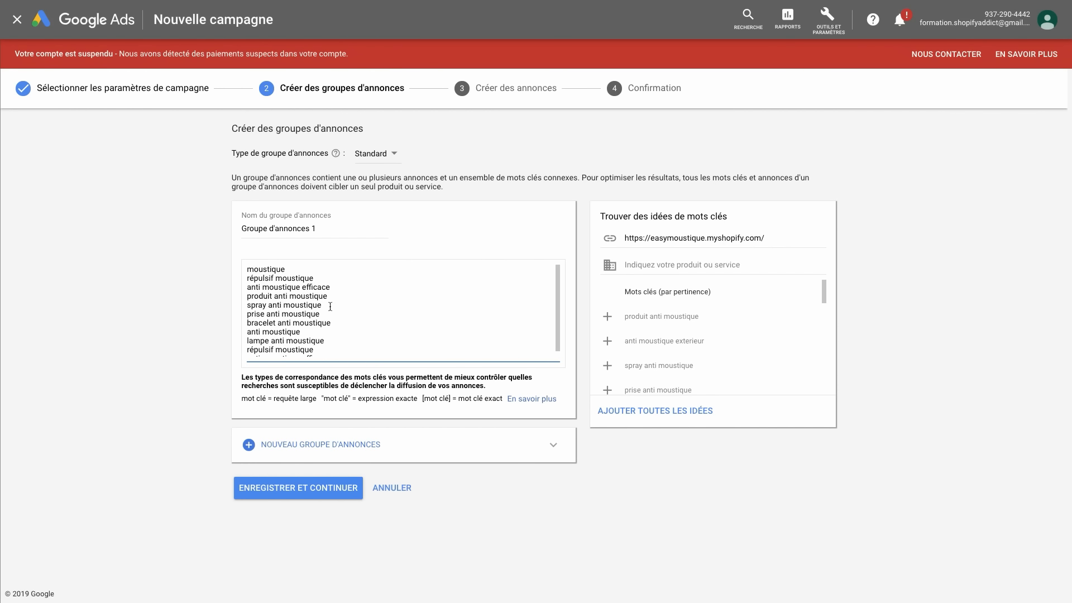
scroll(354, 341, down, 1)
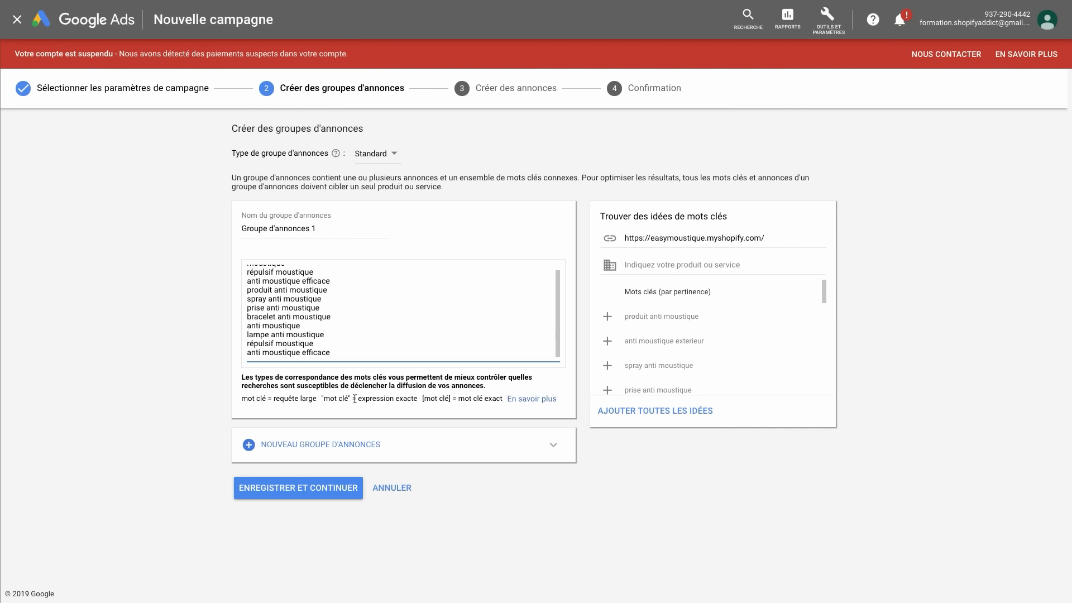
drag(354, 399, 489, 399)
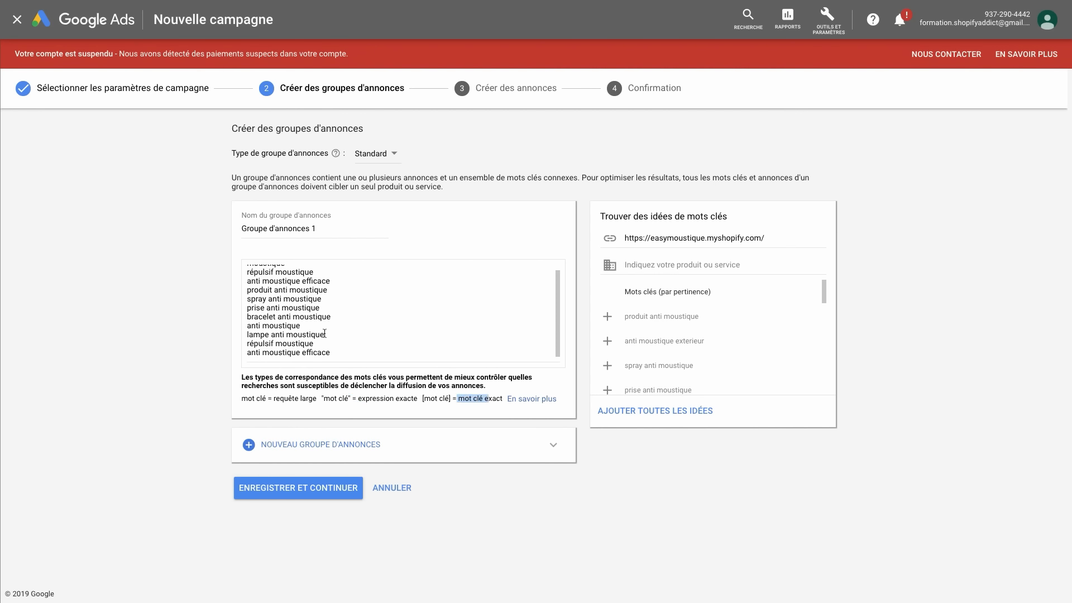
scroll(259, 292, up, 1)
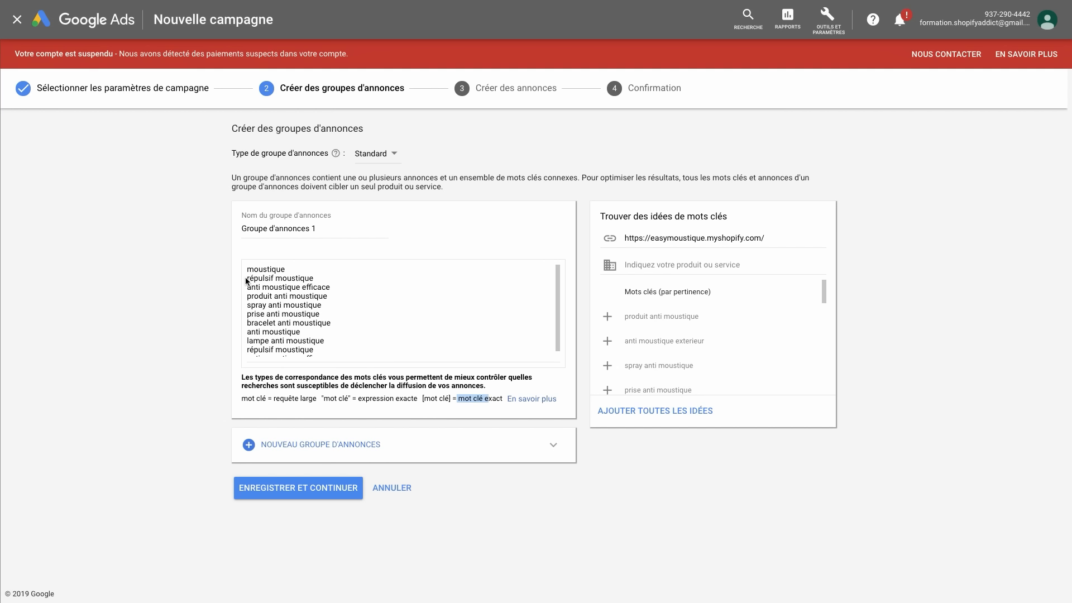
click(247, 278)
text(')
key(BackSpace)
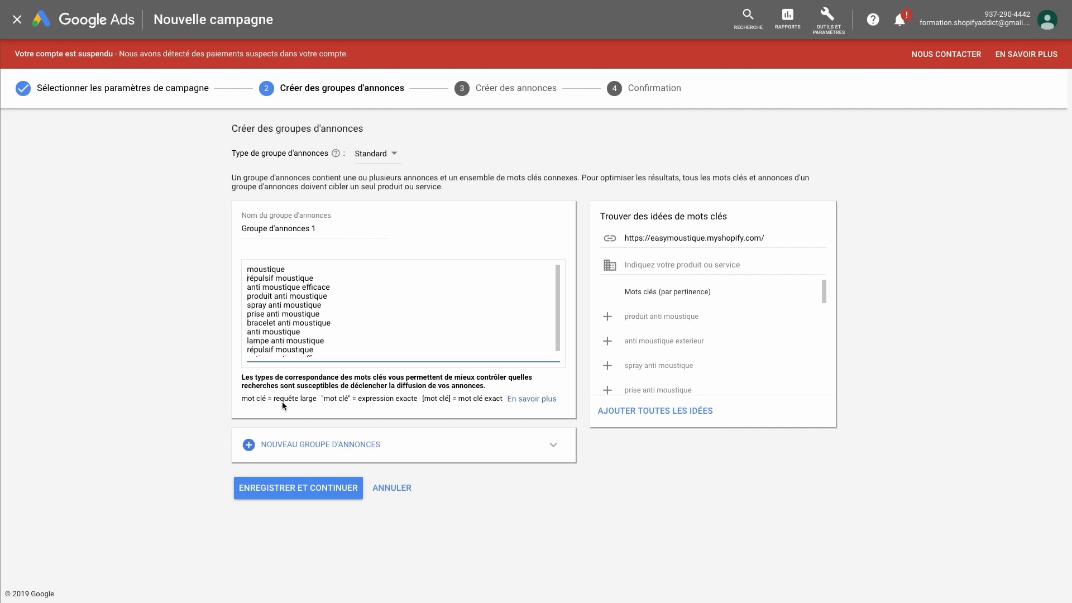
Check the keyword match types and the full keyword list, and save the ad group to continue to ad creation.
drag(273, 399, 317, 399)
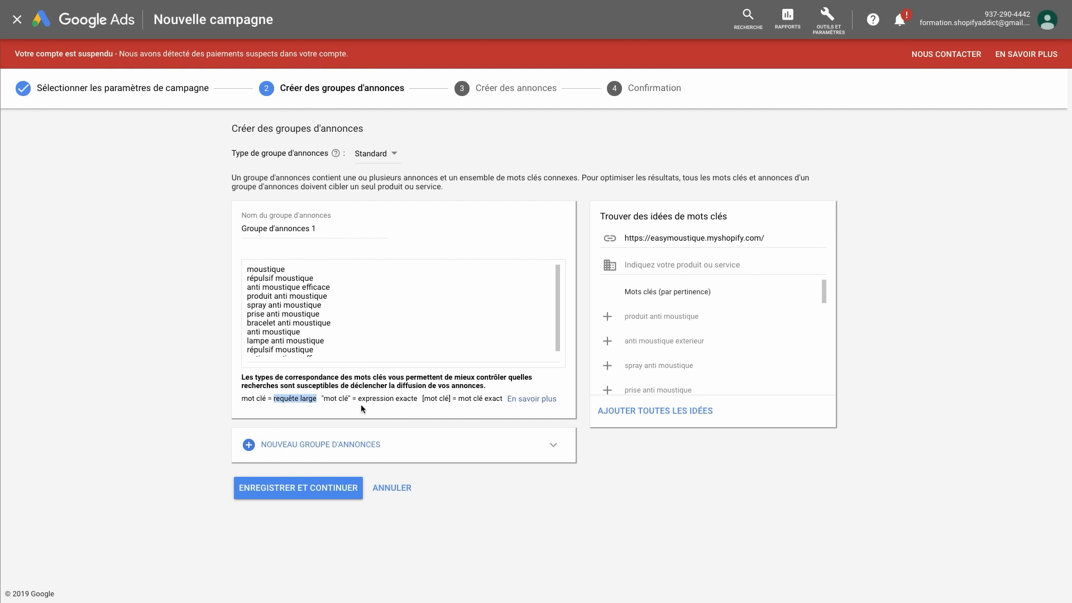
click(486, 399)
click(402, 344)
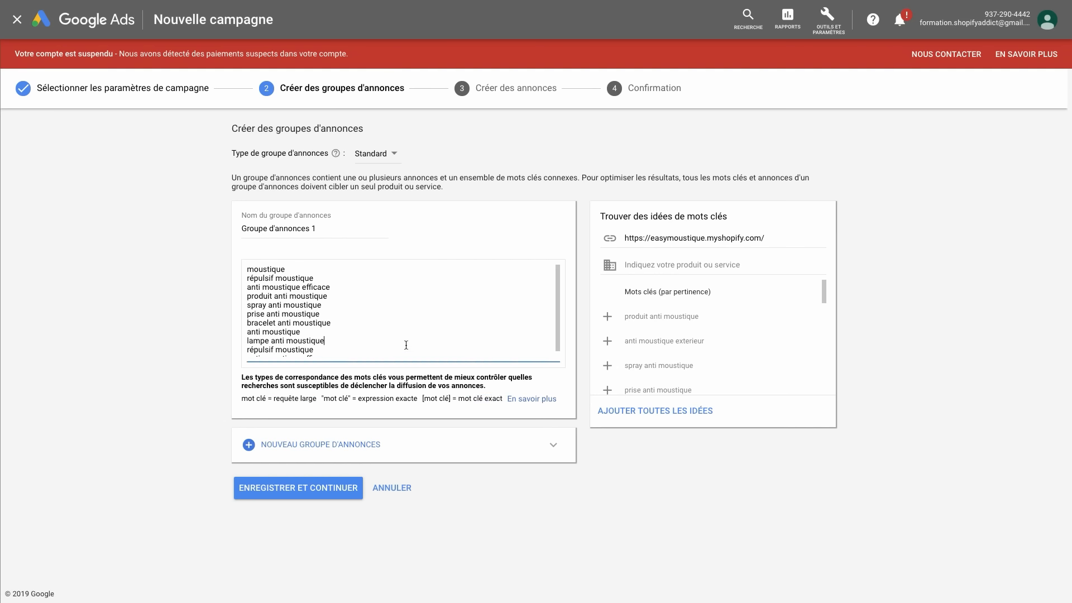
scroll(400, 335, down, 1)
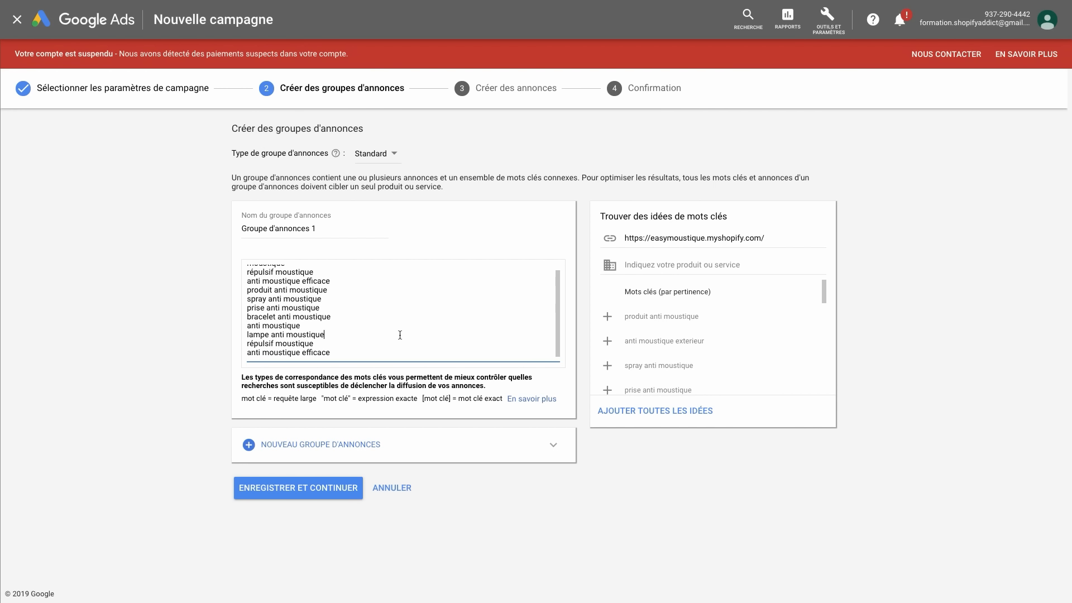
scroll(399, 335, up, 1)
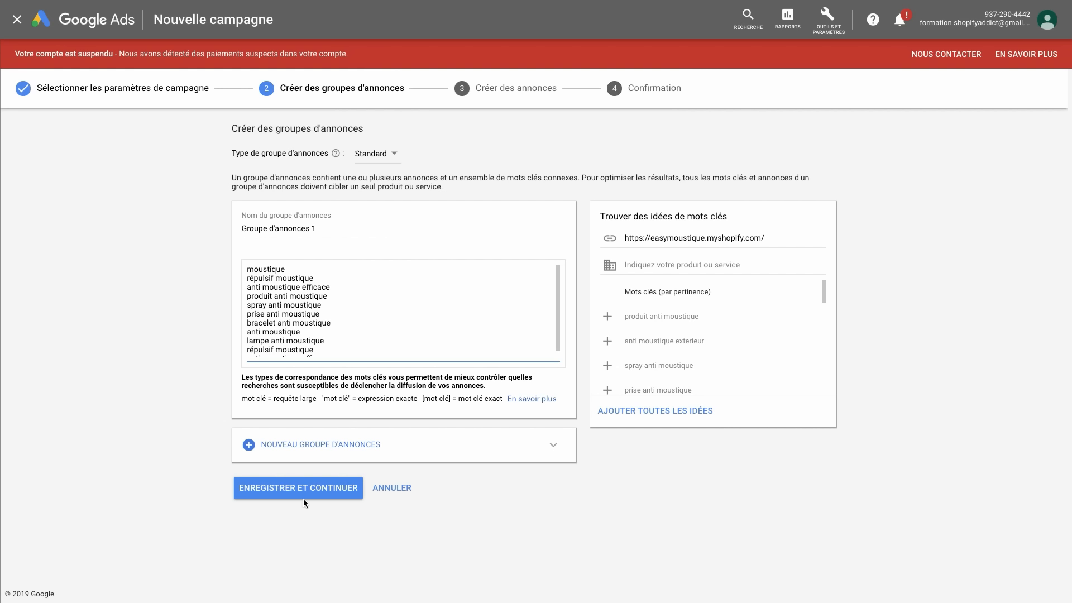
scroll(367, 353, down, 1)
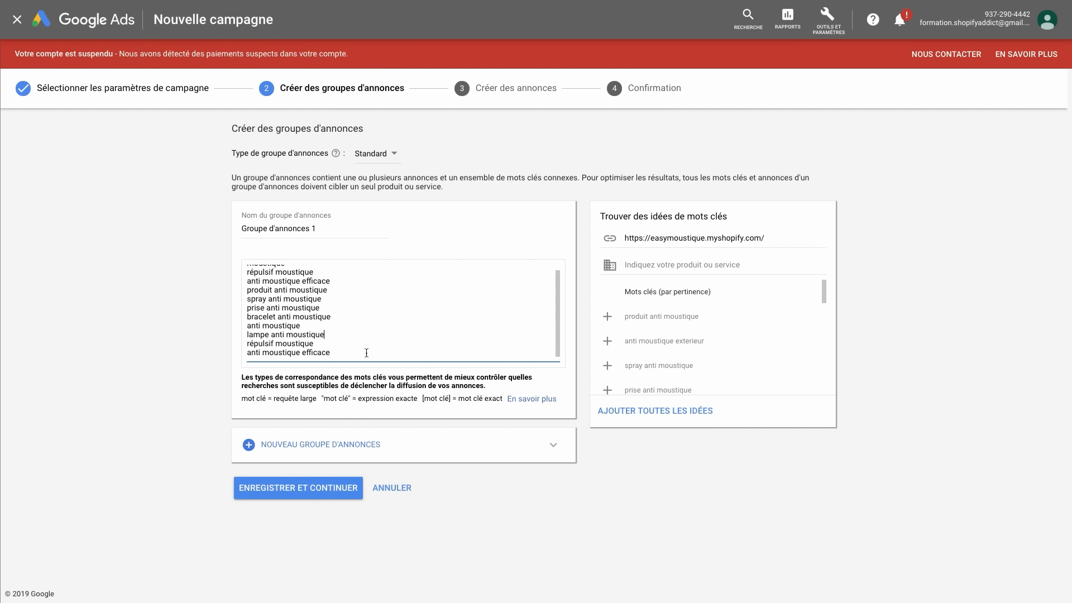
click(298, 487)
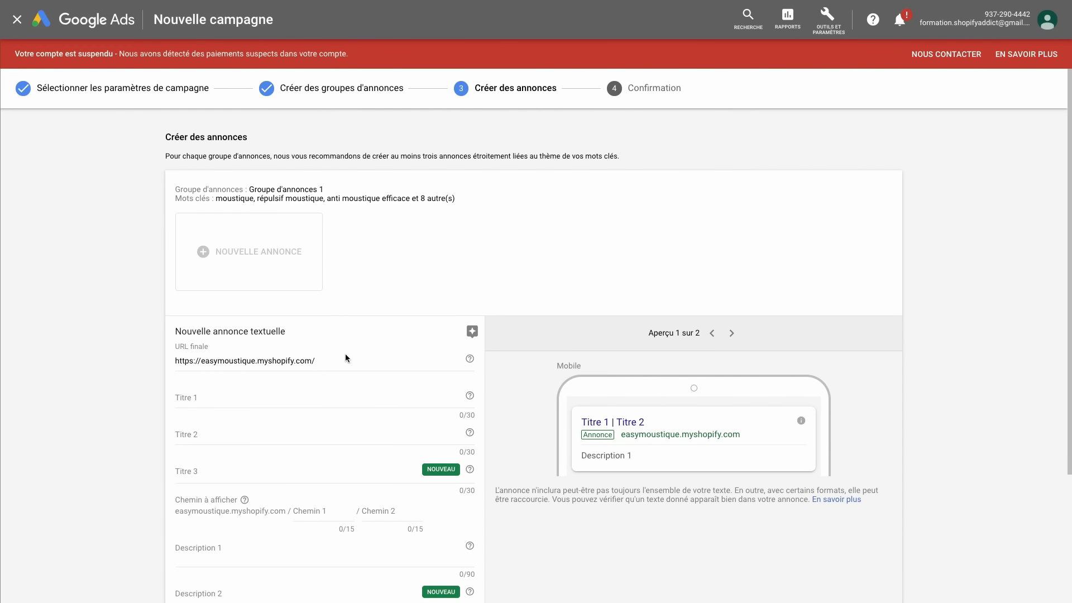
scroll(312, 352, down, 2)
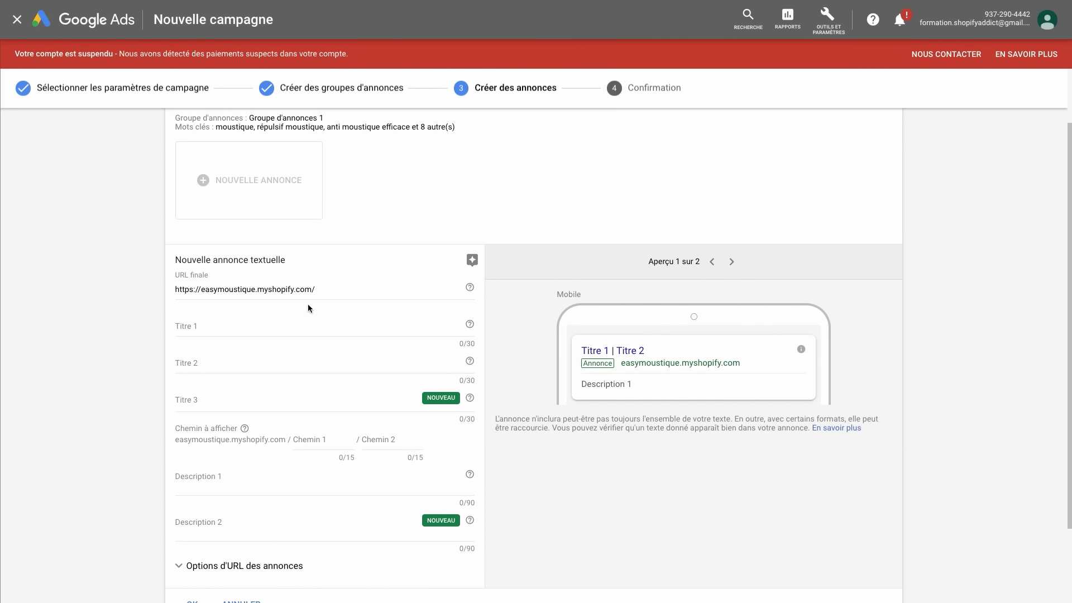
click(338, 290)
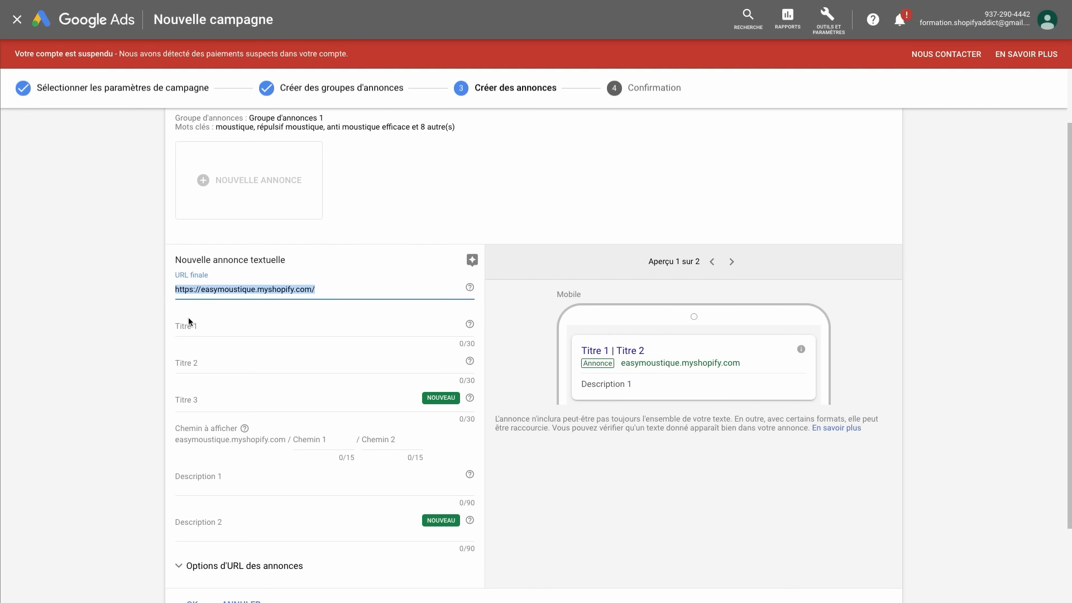
text(https://easymoustique.myshopify.com/products/lampe-anti-moustique-easymoustique)
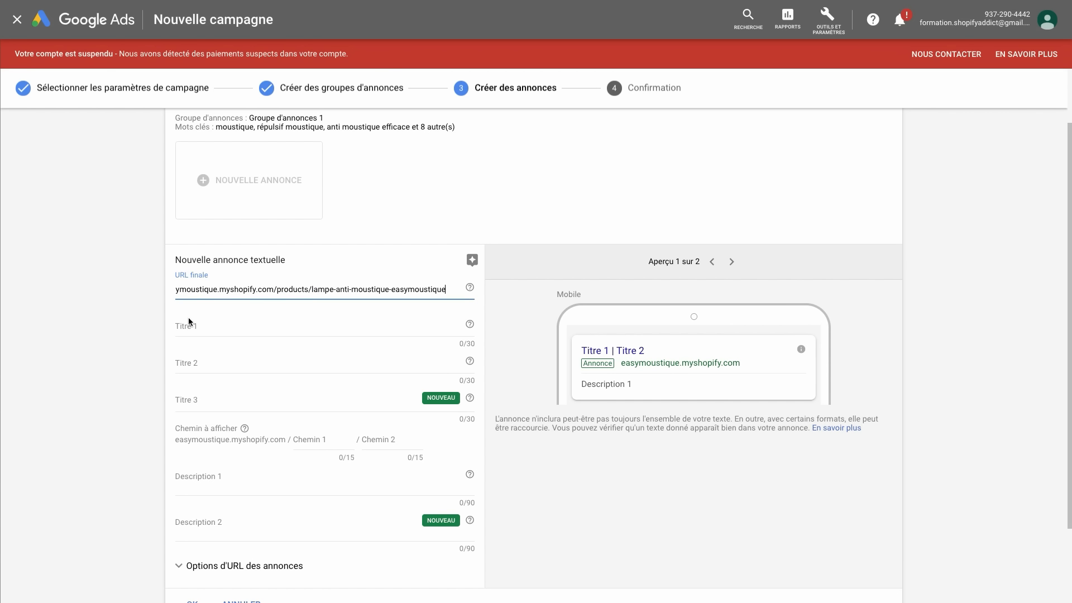
click(149, 334)
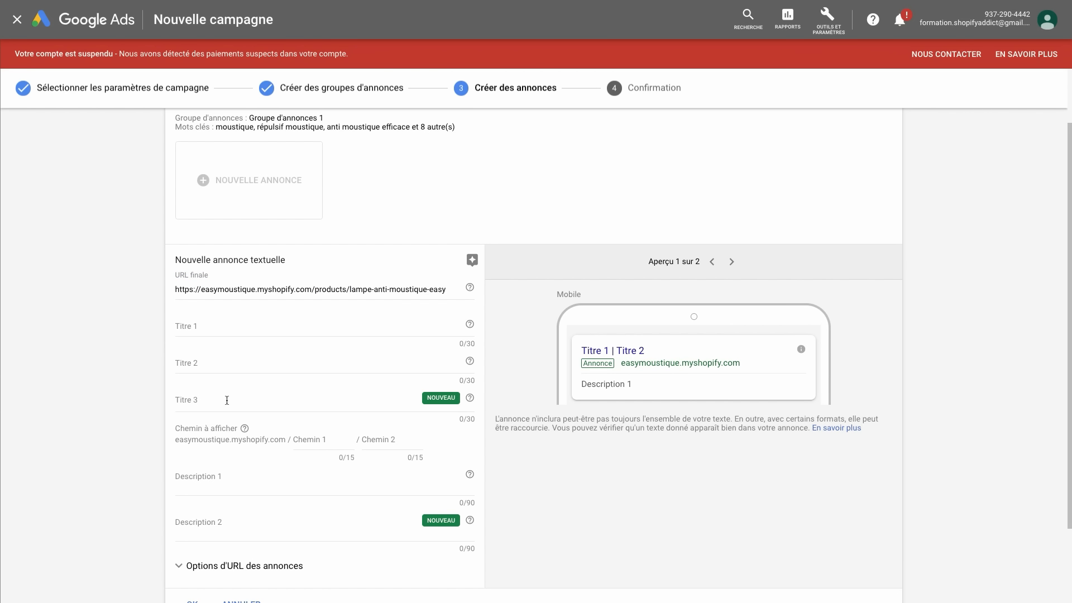
Enter "Leader des Anti-Moustiques" as the ad's title 1 and "Offre de Saison" as title 2.
scroll(227, 400, down, 2)
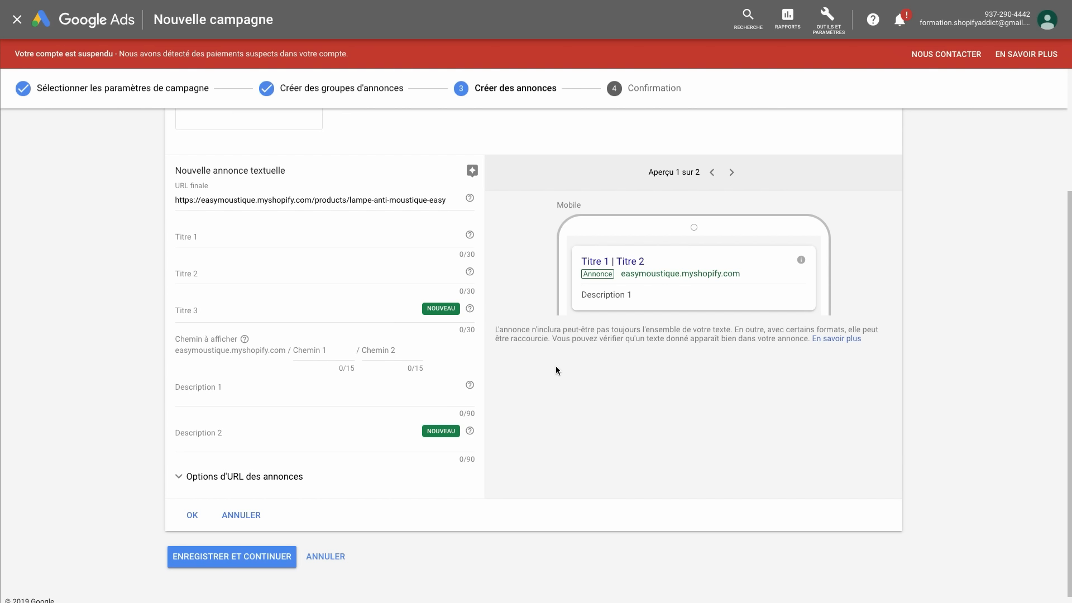
click(213, 239)
text(Leader des Anti-Moustiques)
click(190, 268)
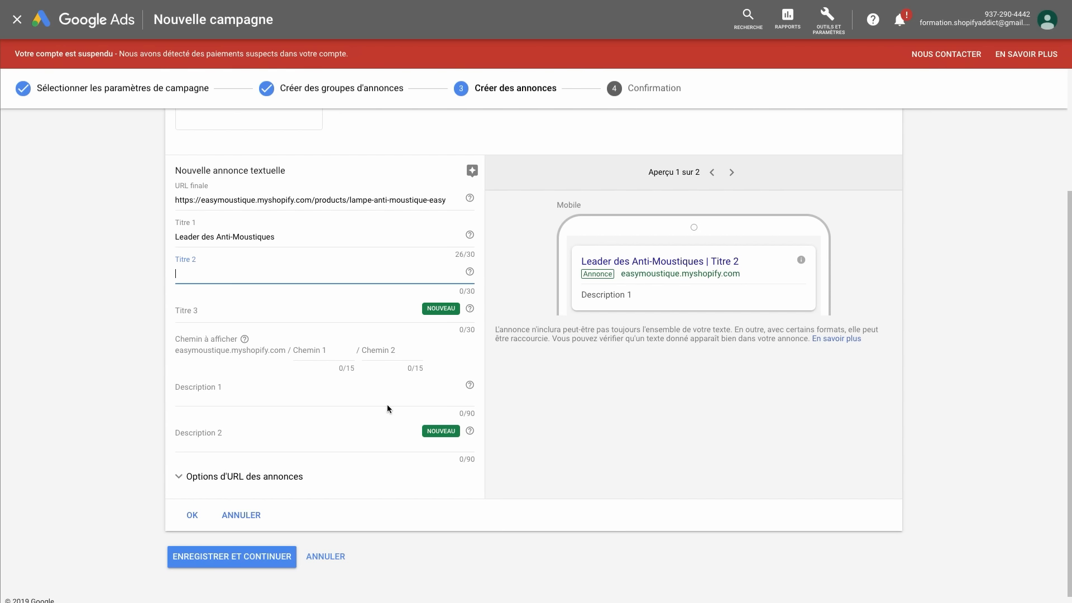
text(Offre de Saison)
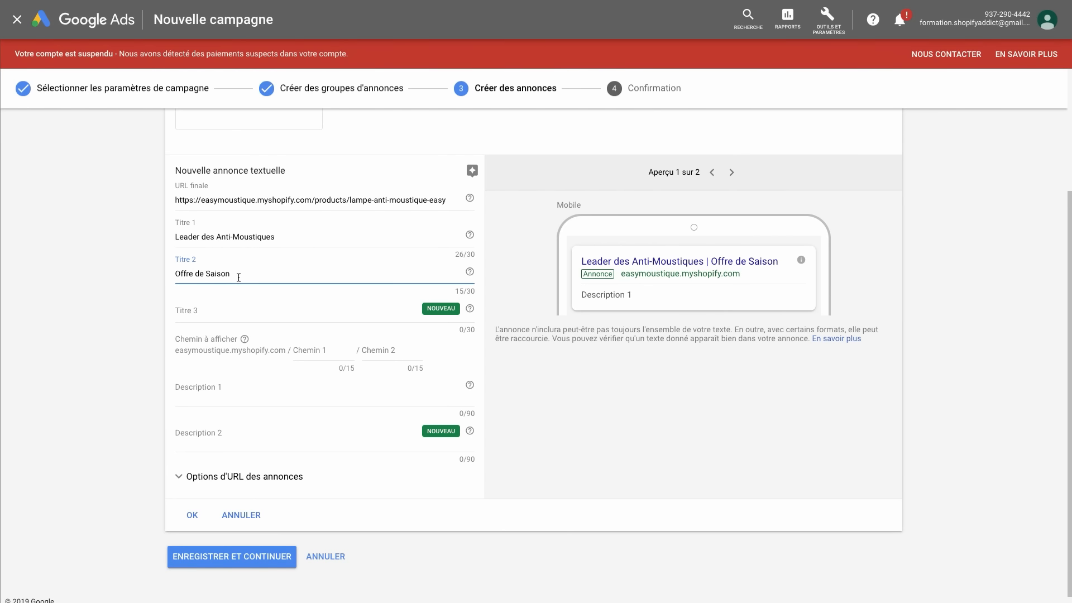
Change the ad's title 2 to "Offre de Blackfriday" and set title 3 to "En Solde à -30%".
drag(240, 275, 213, 272)
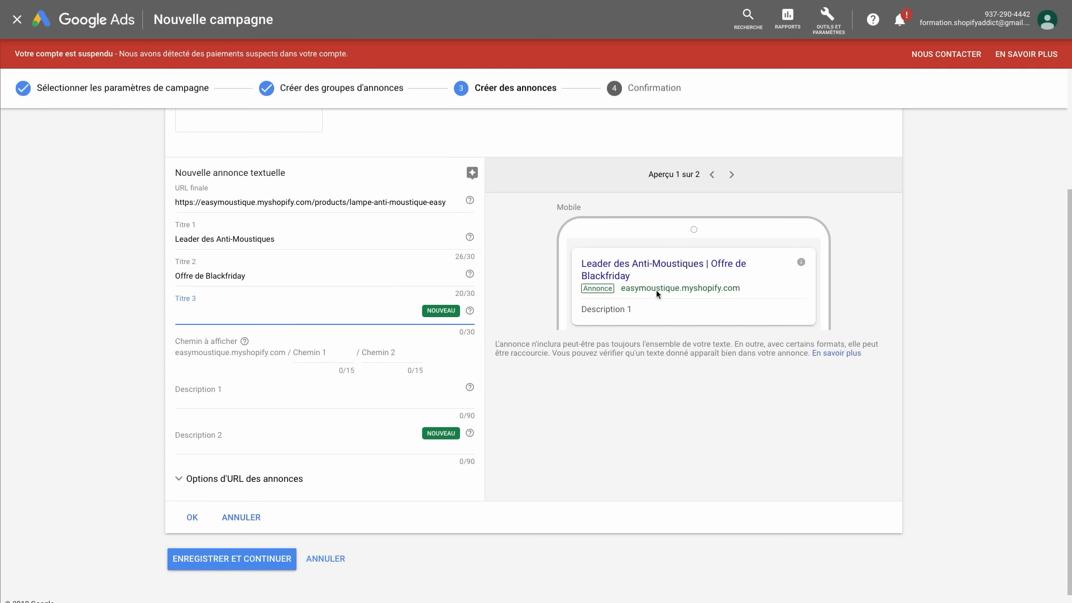
scroll(689, 296, down, 1)
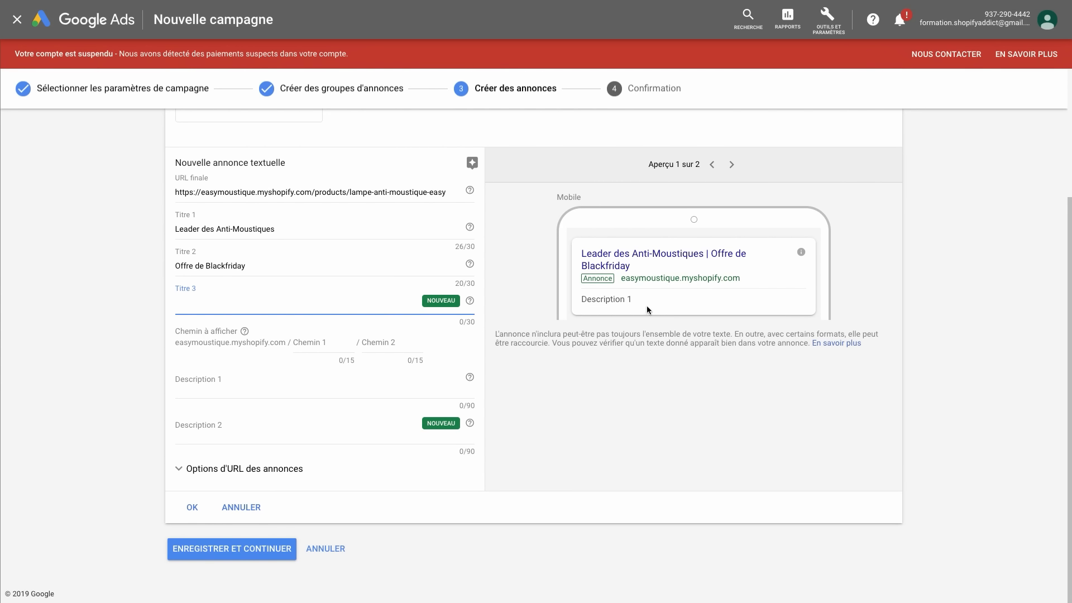
text(30%)
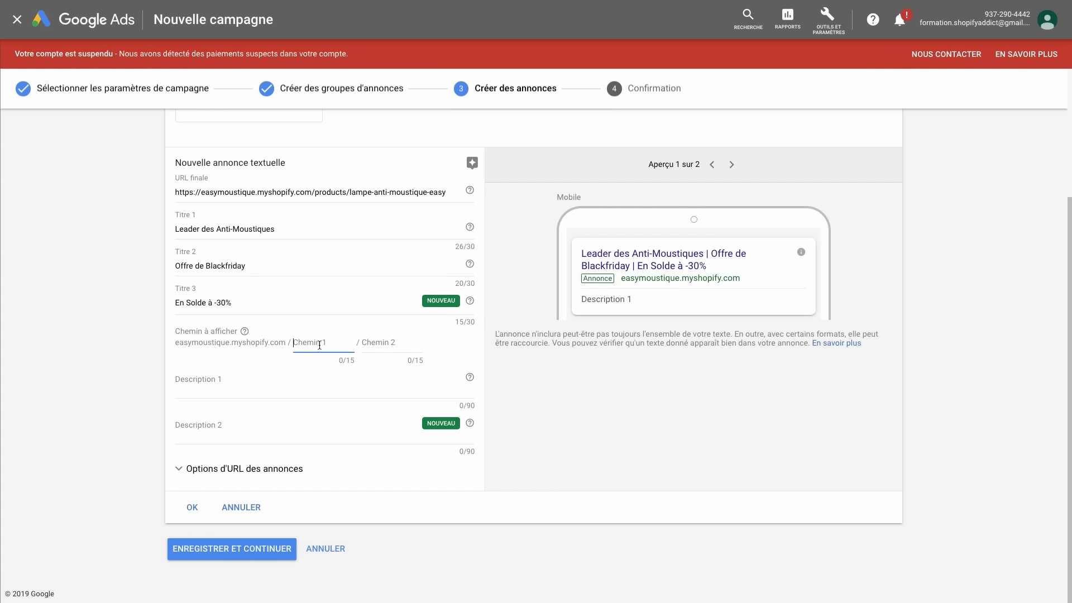
Set display path 1 to blackfriday and fill description 1 with "Anti-Moustique EasyMoustique™" copied from the Shopify product title.
text(blackfriday)
click(276, 378)
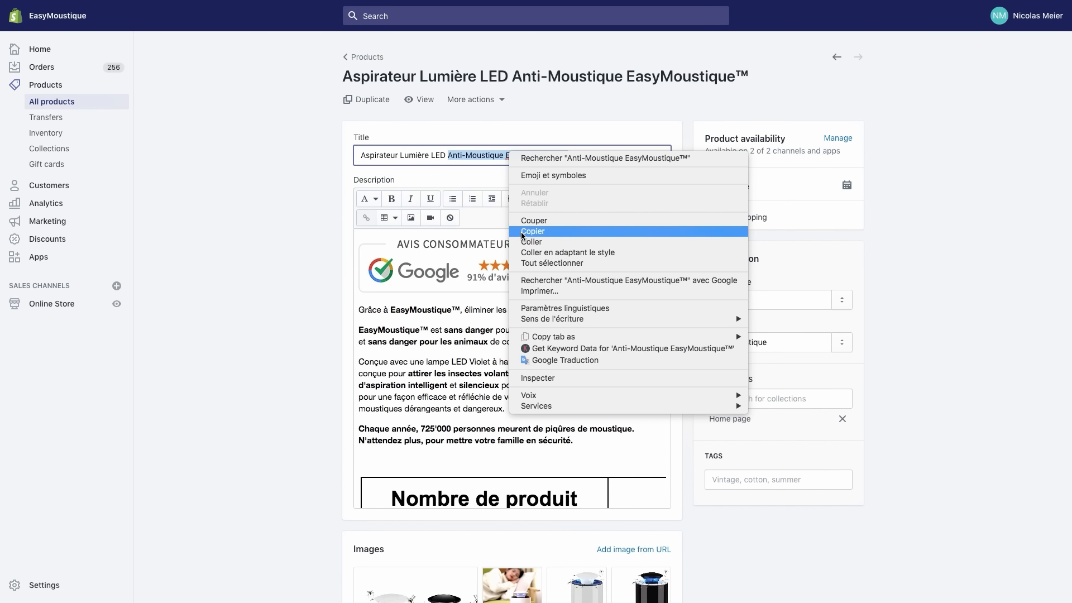
click(521, 232)
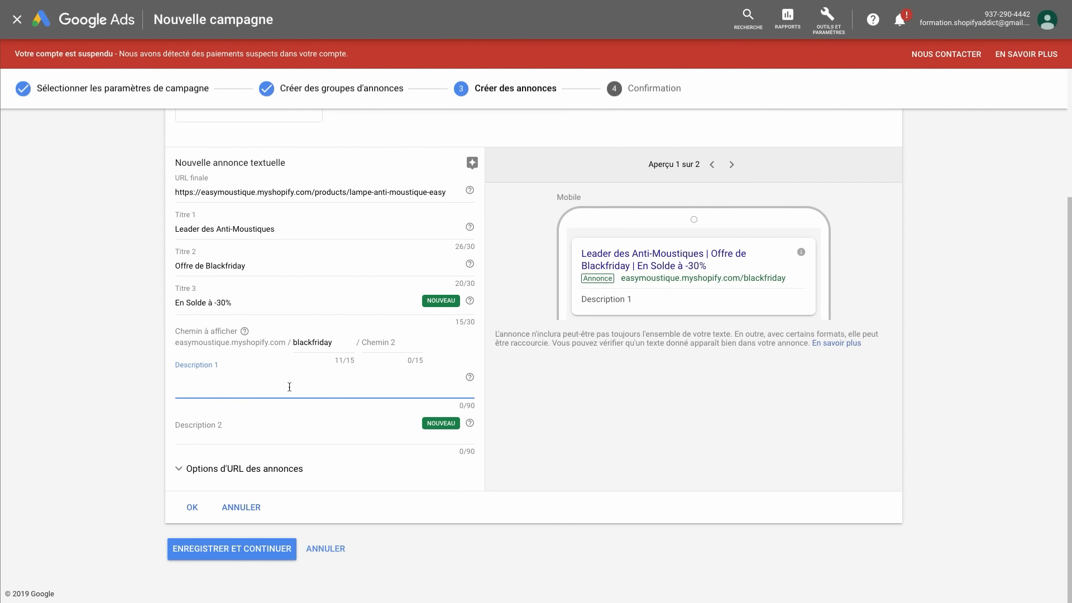
text(Anti-Moustique EasyMoustique™)
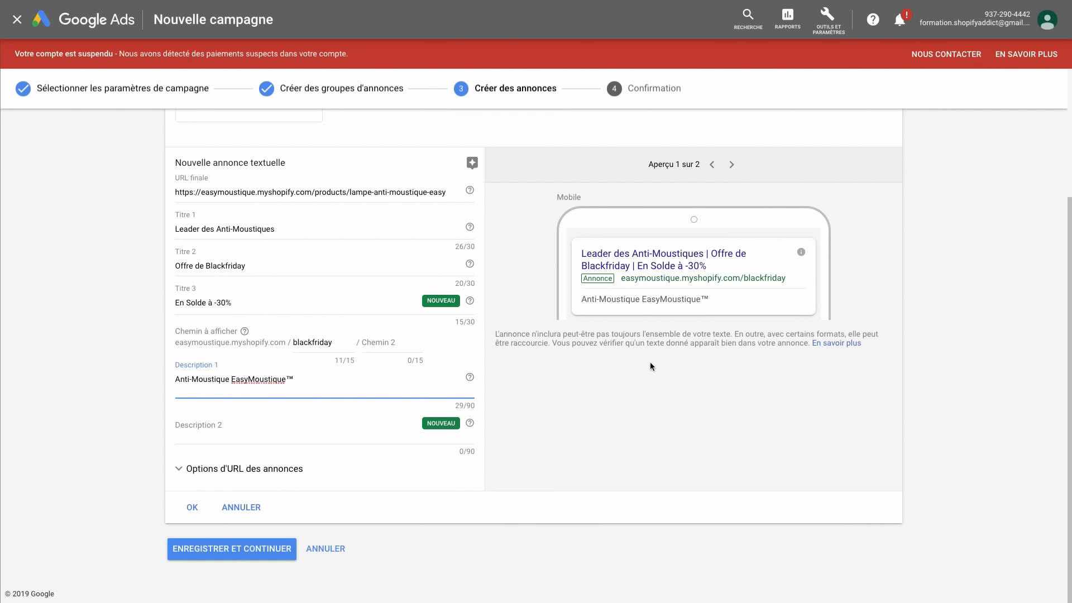
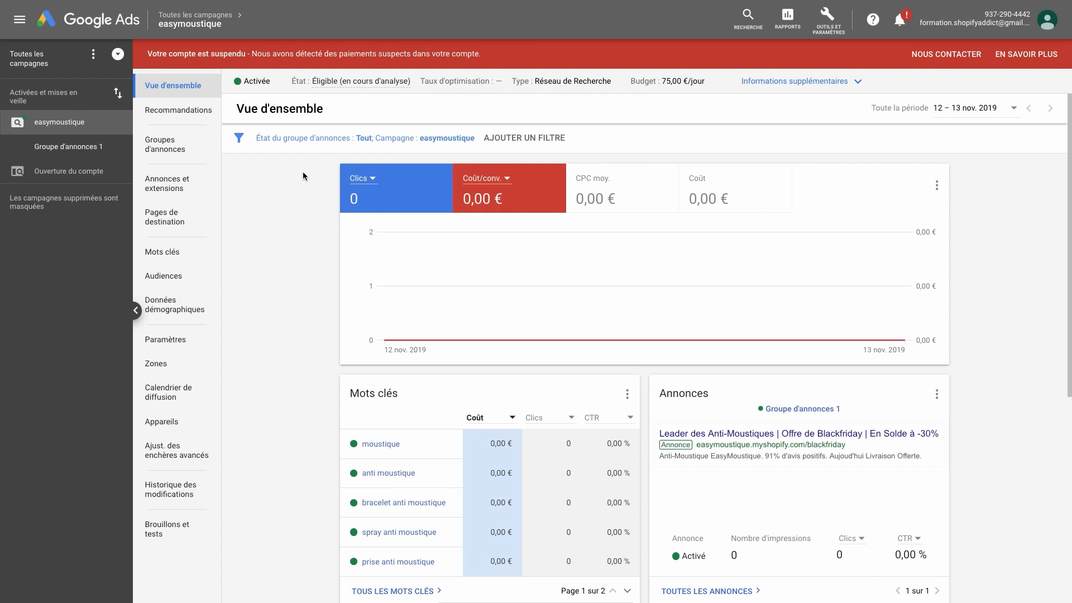
Start a new text ad in Groupe d'annonces 1 from the easymoustique campaign's ads.
click(167, 183)
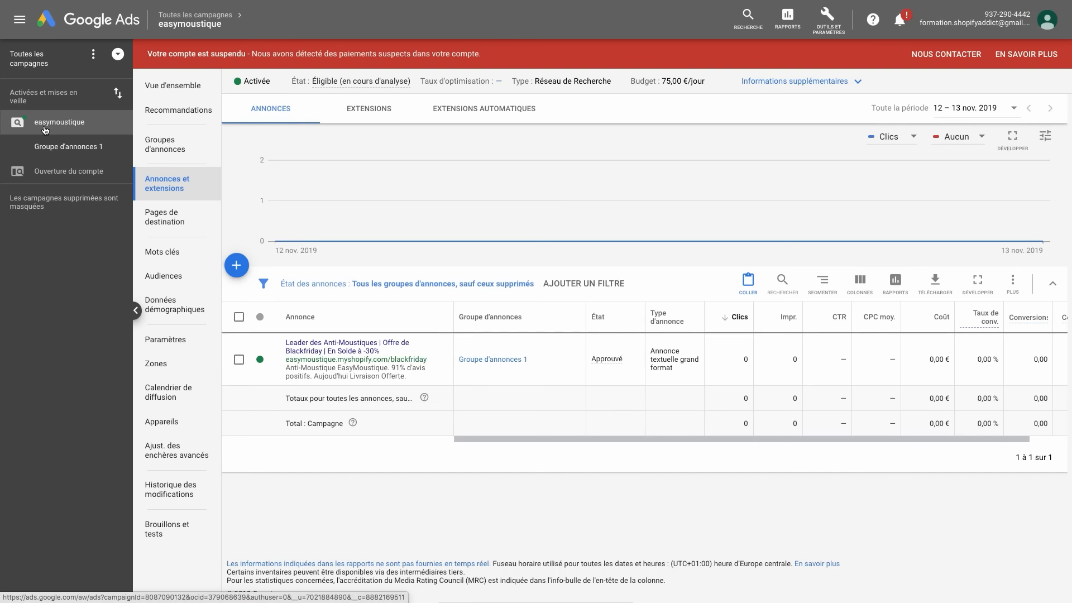
click(168, 144)
click(164, 193)
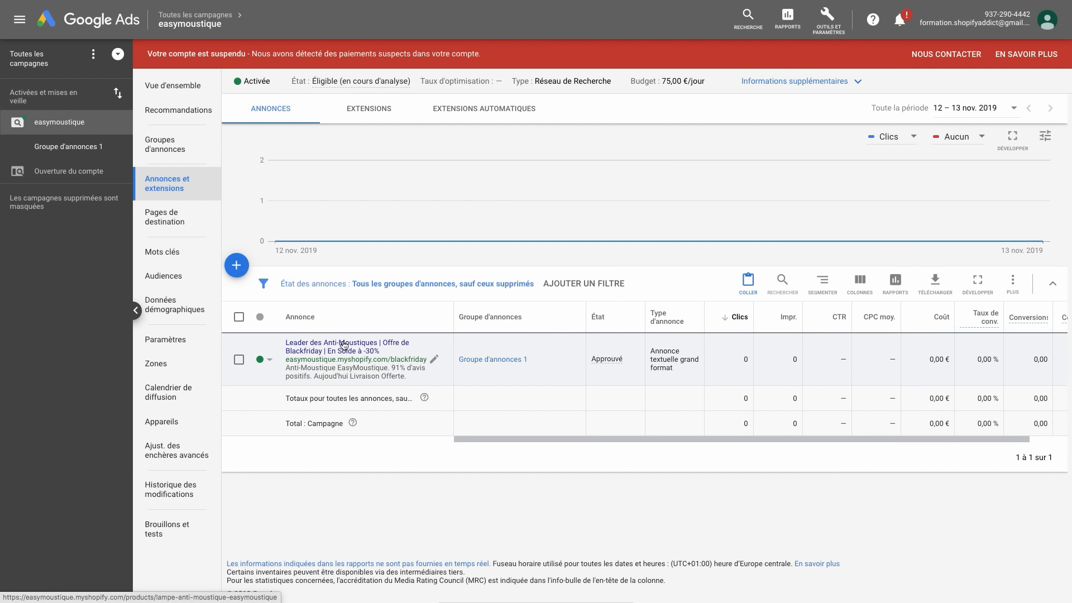
click(236, 265)
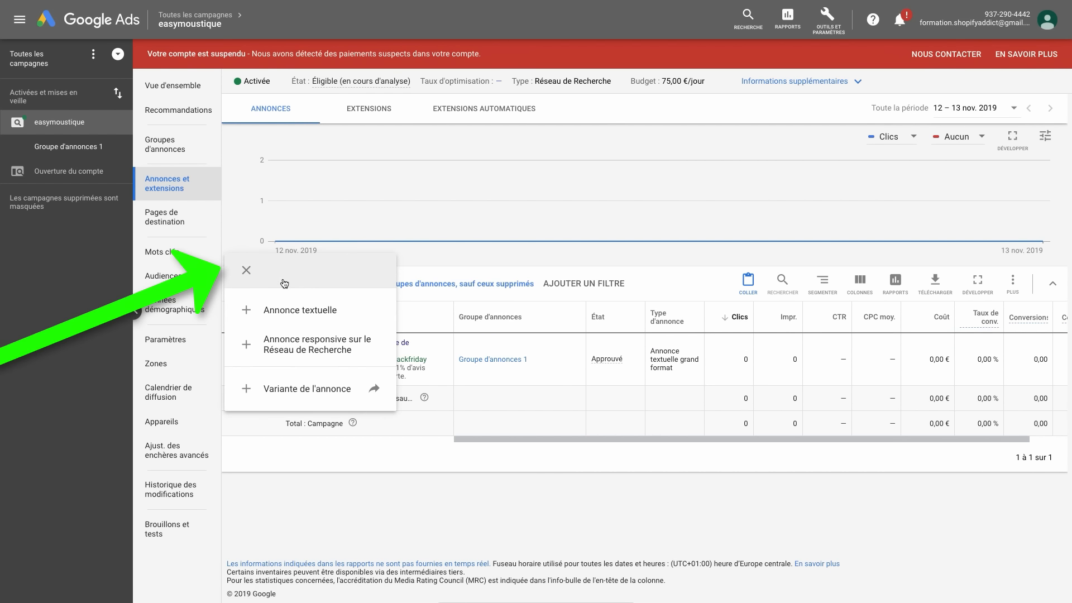
click(289, 313)
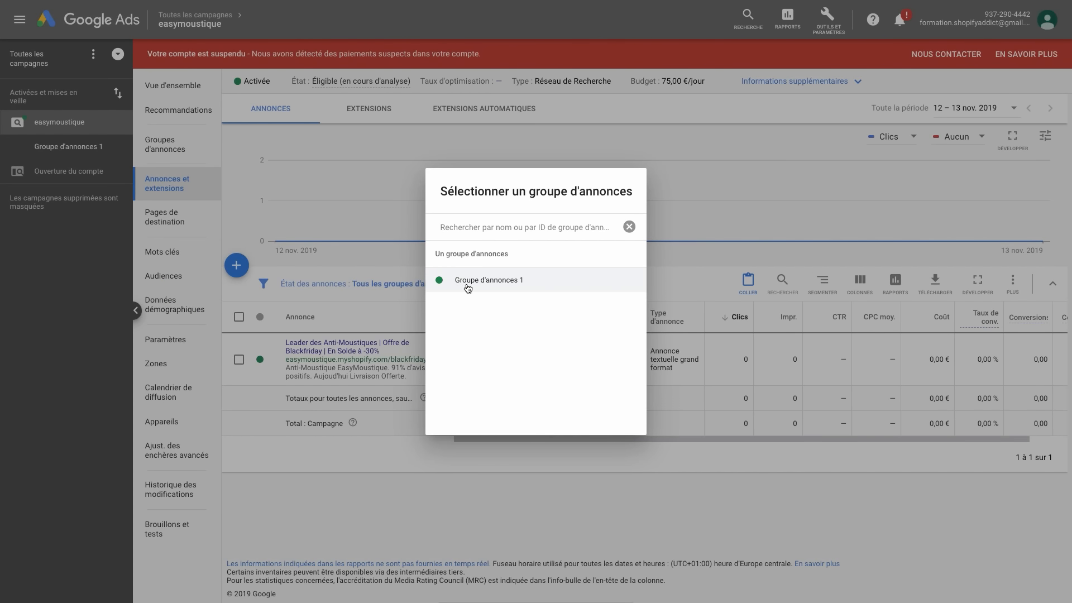
click(460, 285)
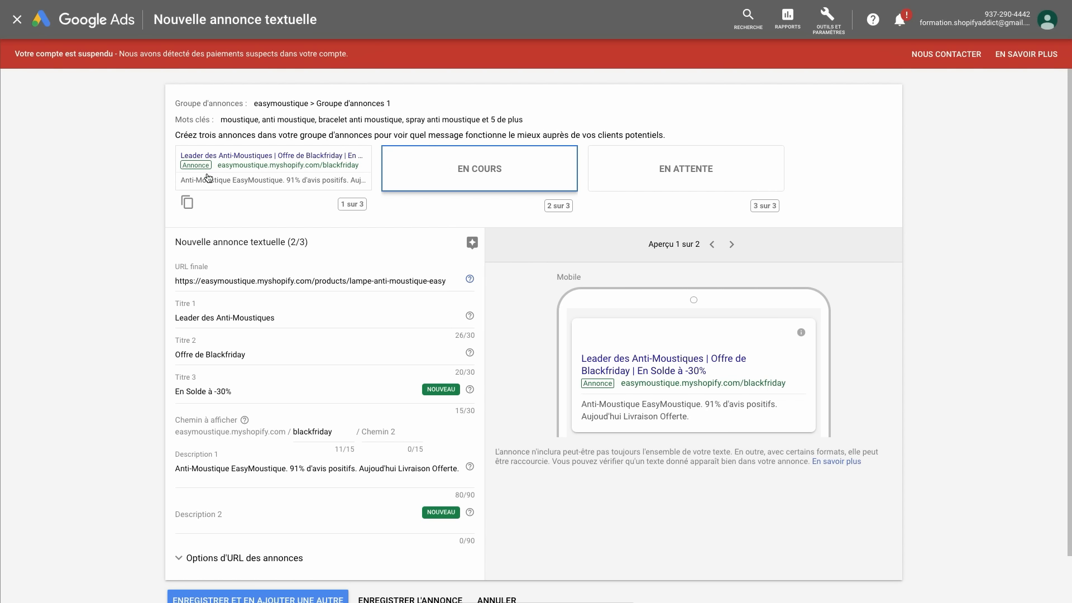
Set title 1 of the second text ad to "Passez un été sans moustique", keep the other titles, and save the ad.
click(249, 171)
click(265, 174)
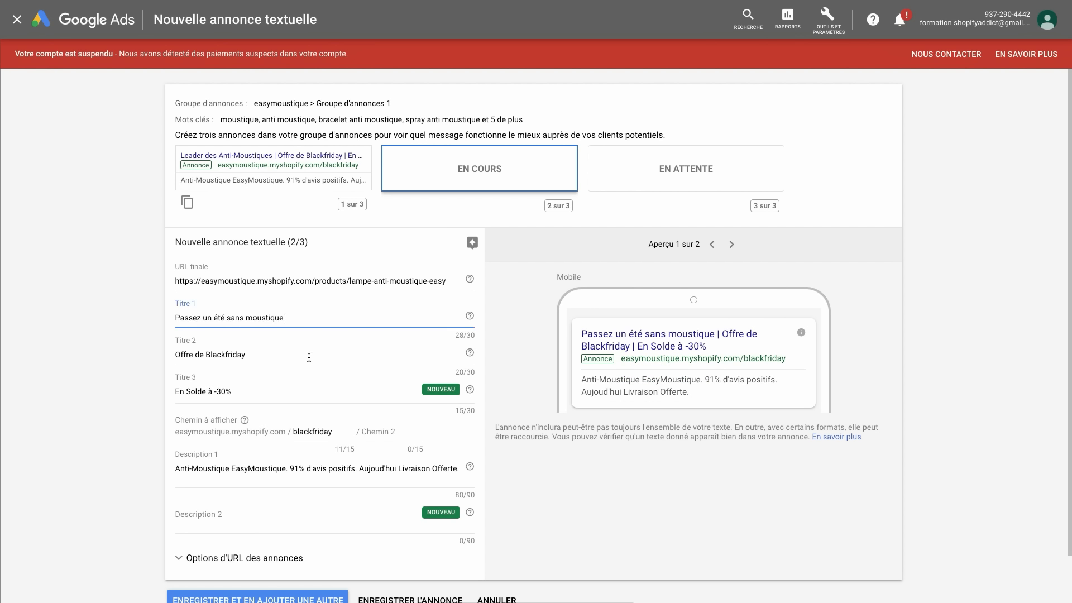
click(248, 354)
drag(271, 357, 131, 350)
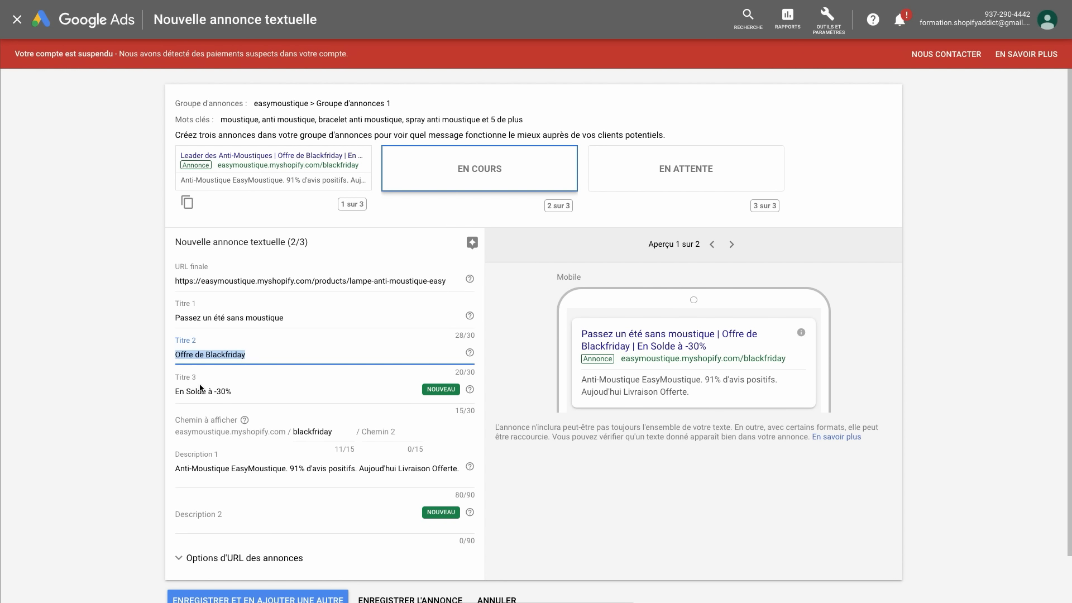
click(228, 391)
drag(228, 391, 165, 389)
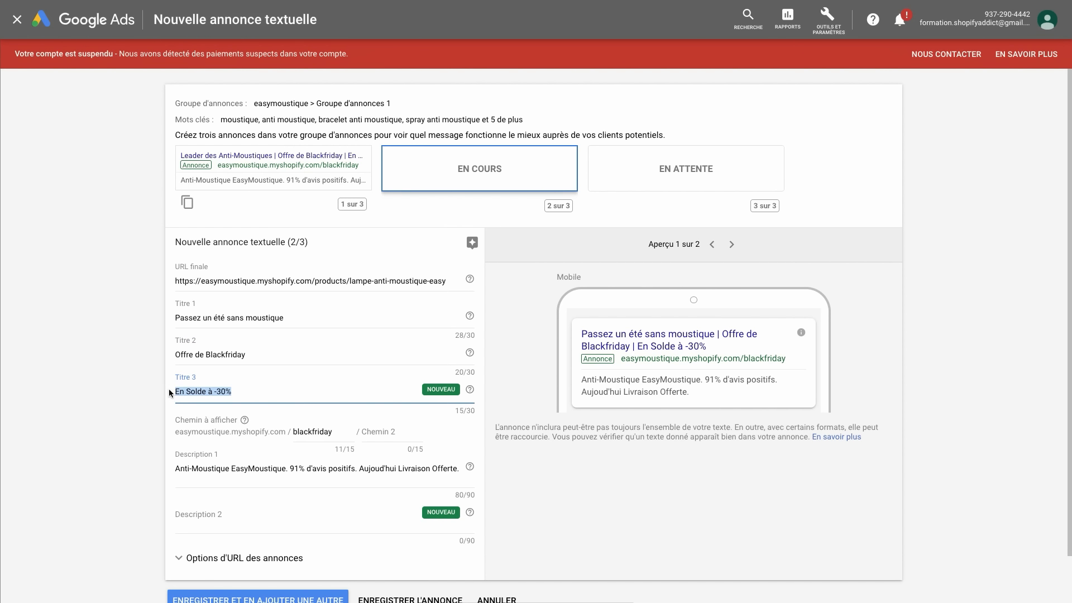
click(229, 318)
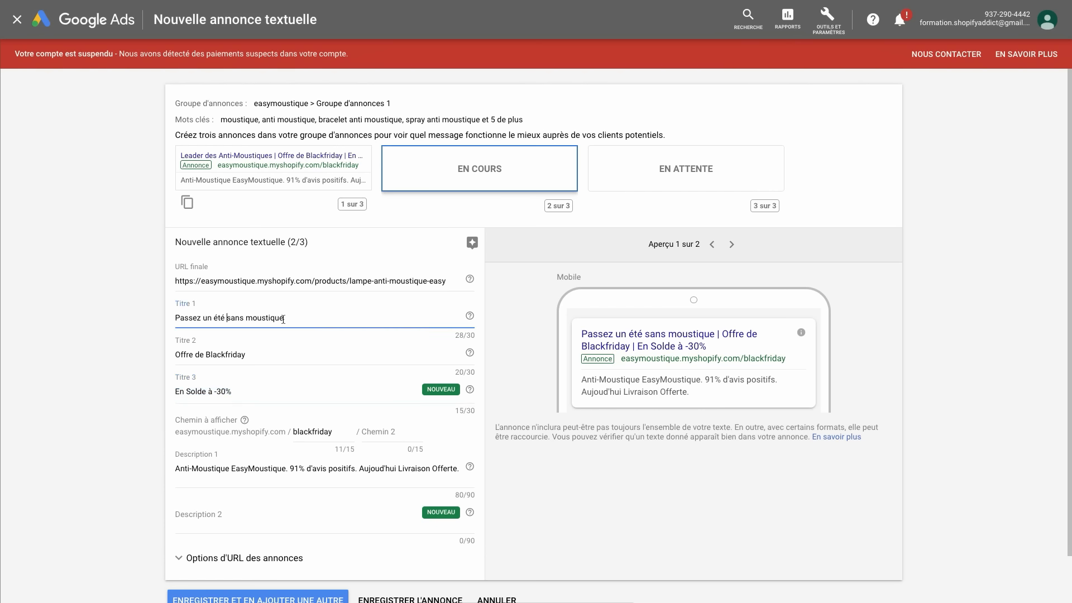
drag(284, 318, 158, 336)
click(157, 341)
scroll(370, 425, down, 1)
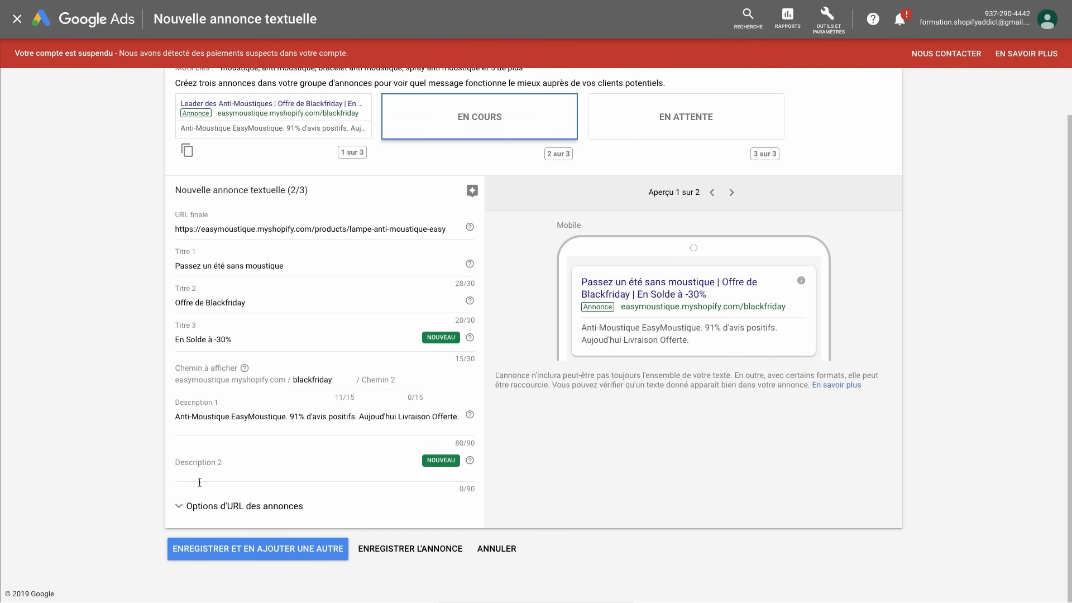
click(250, 561)
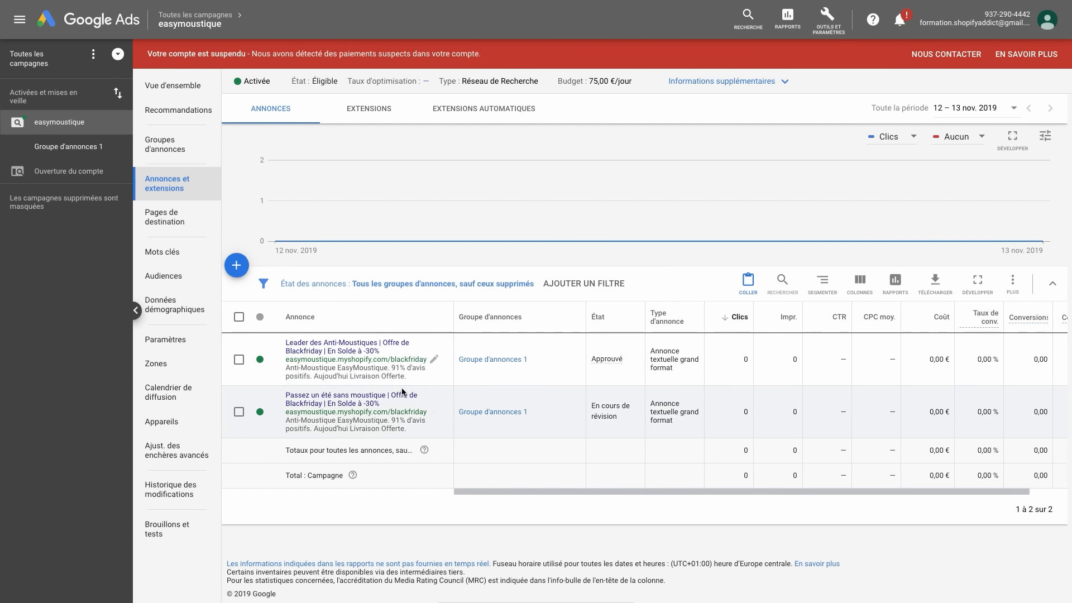
Review the ads table and the list of all campaigns, and return to the easymoustique campaign.
scroll(722, 411, right, 2)
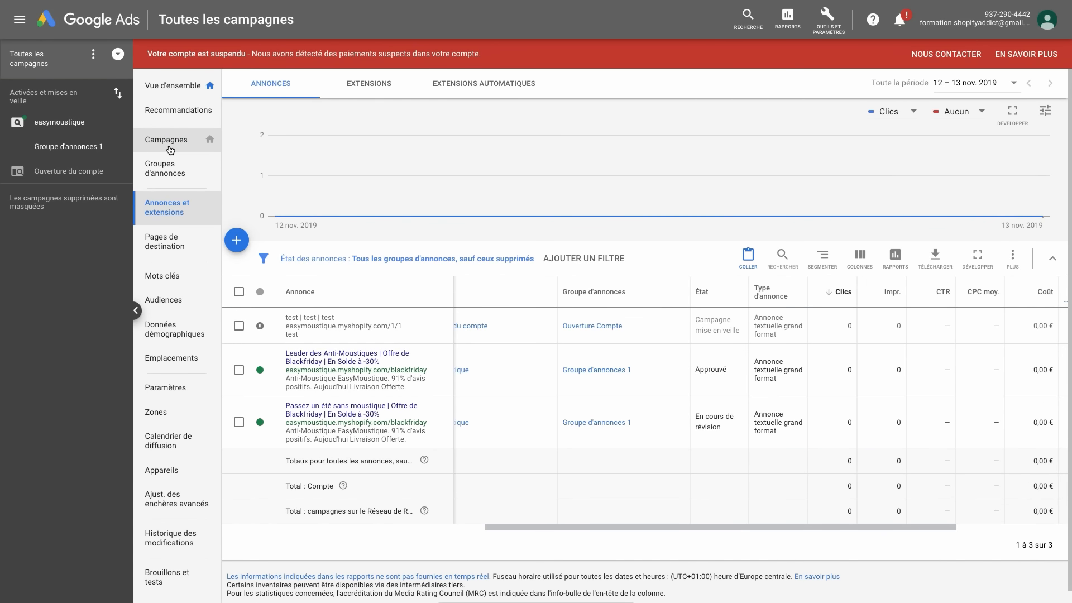
click(169, 147)
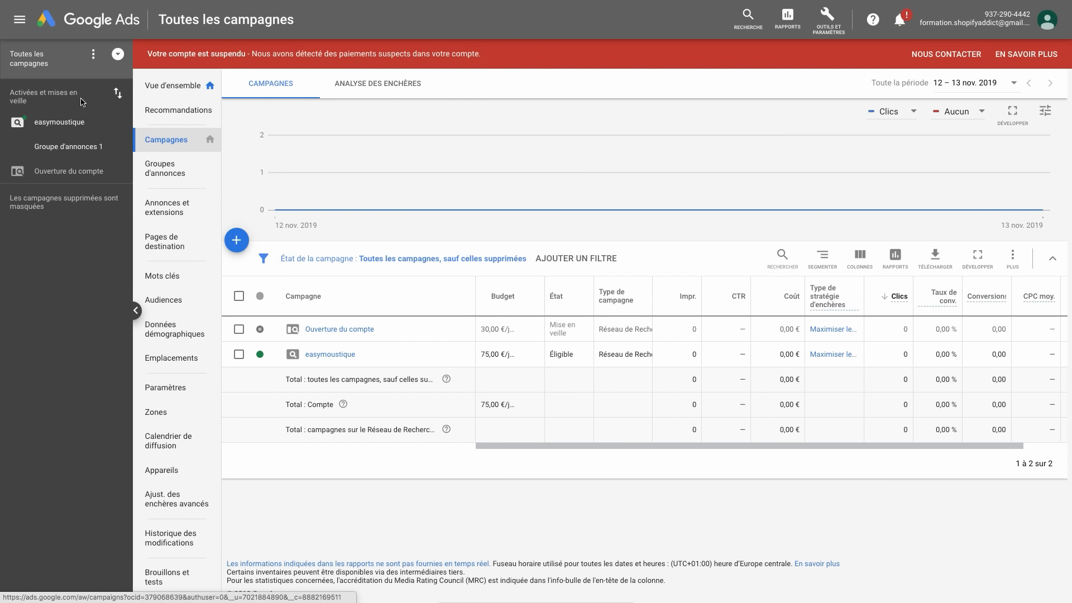
click(62, 122)
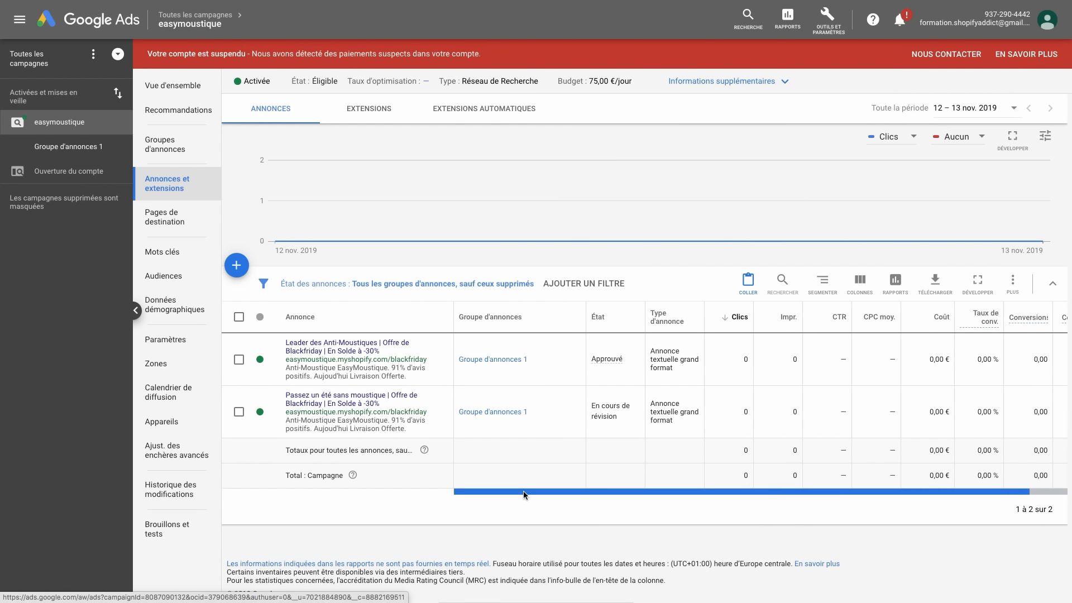
Review the performance columns of the easymoustique campaign's ads and the status options of the second ad.
drag(524, 491, 624, 492)
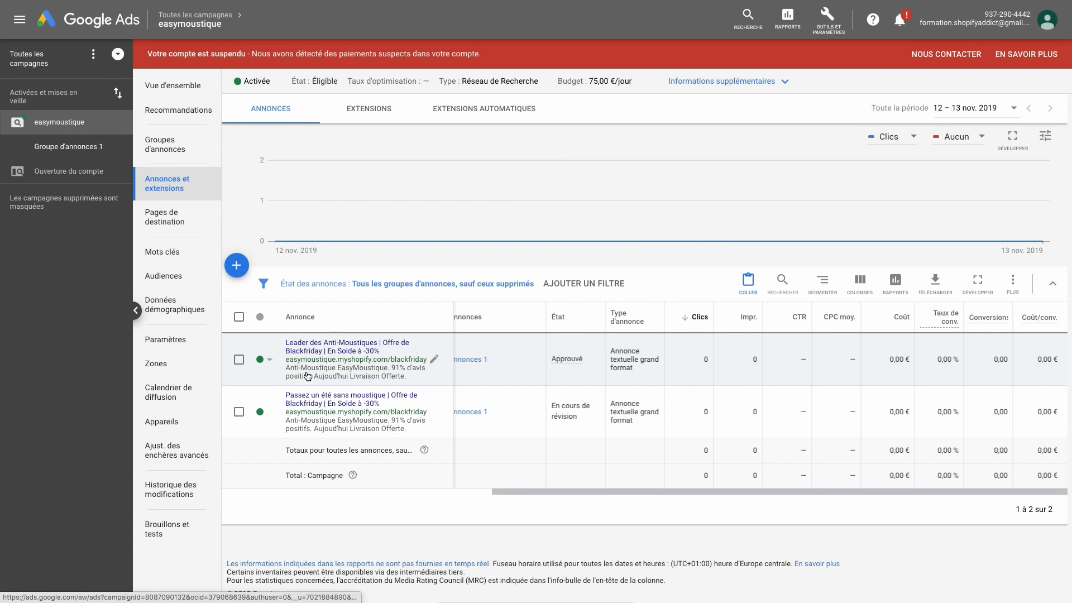
click(279, 419)
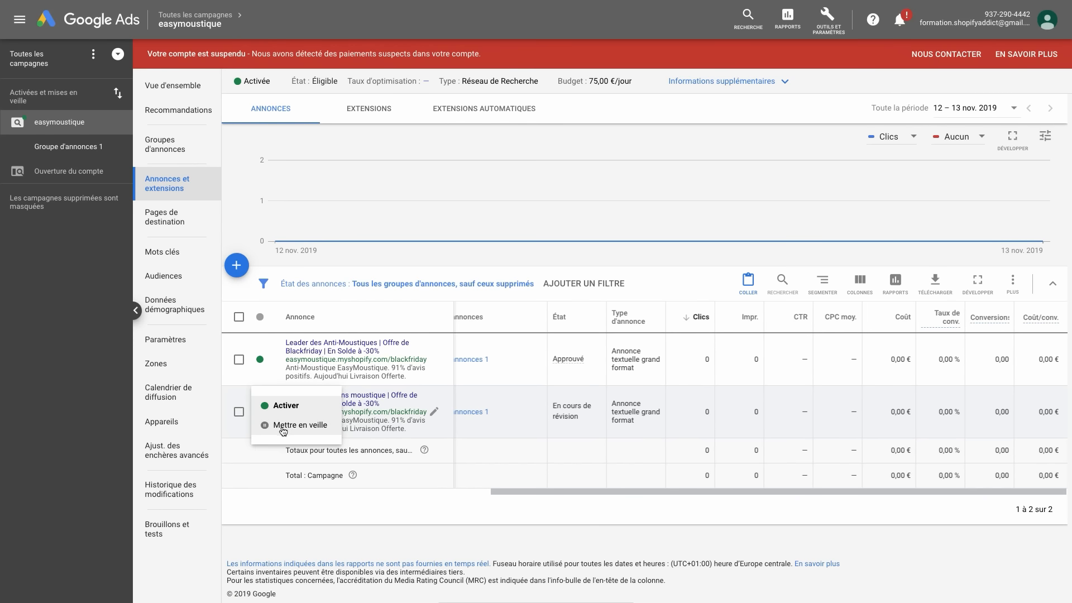
click(478, 510)
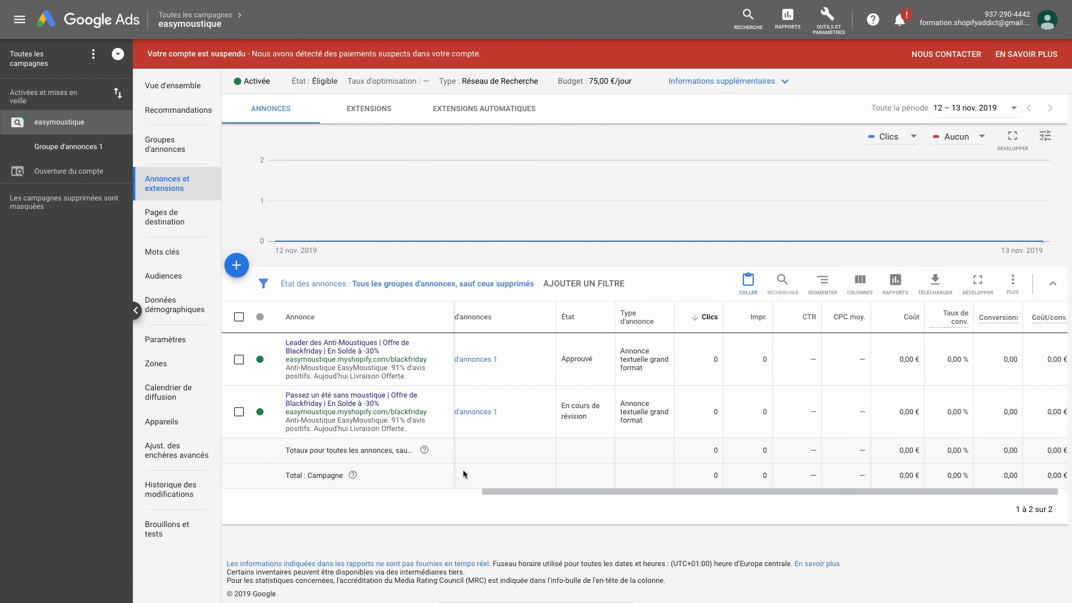
scroll(464, 470, right, 1)
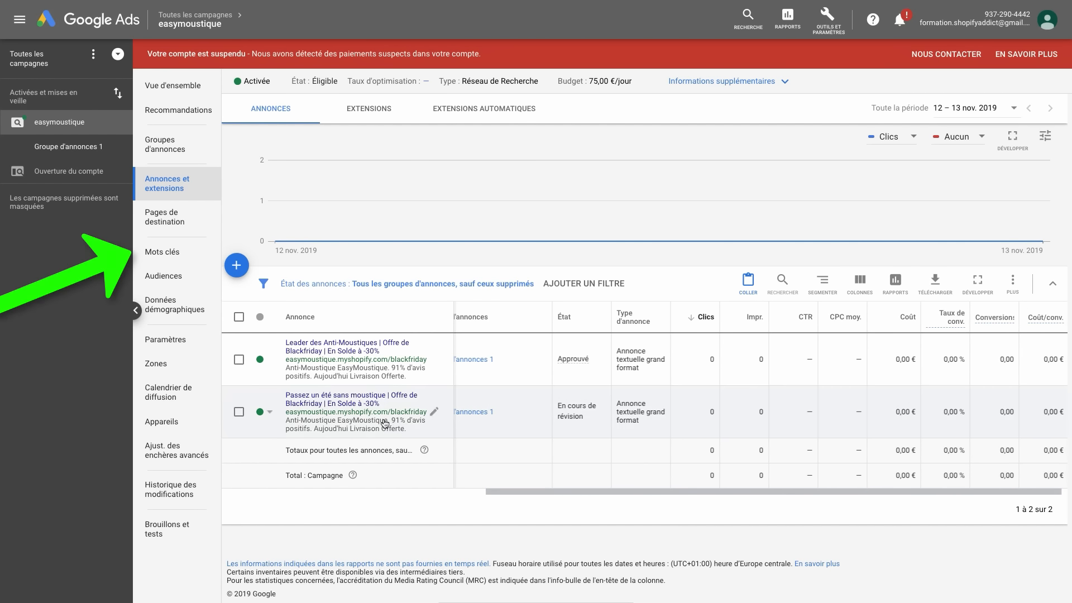
Open the easymoustique campaign's keywords and examine their conversion, click and cost columns.
click(162, 252)
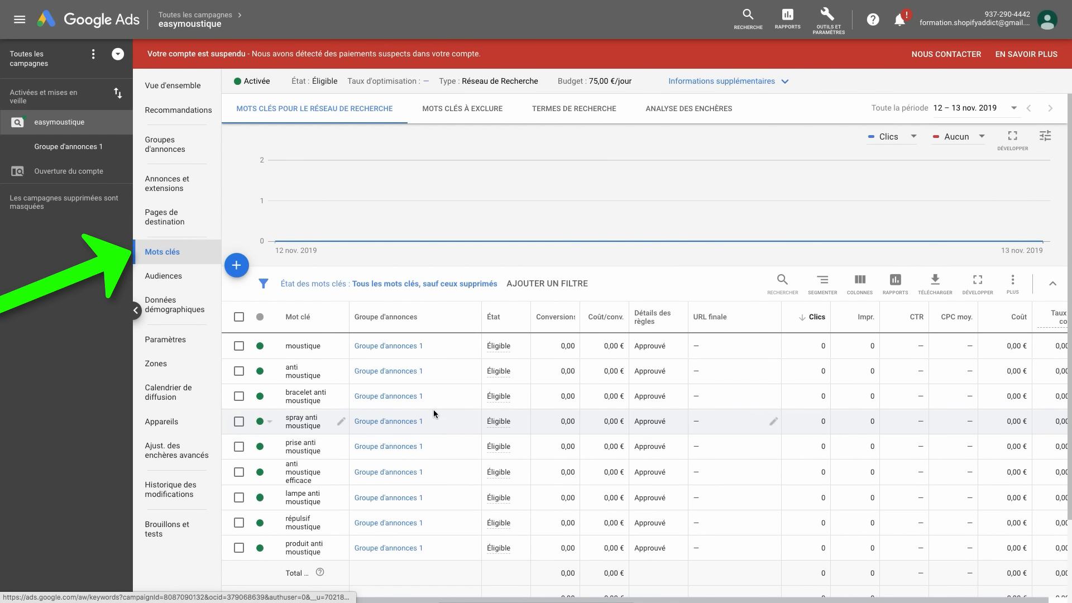
scroll(434, 412, down, 1)
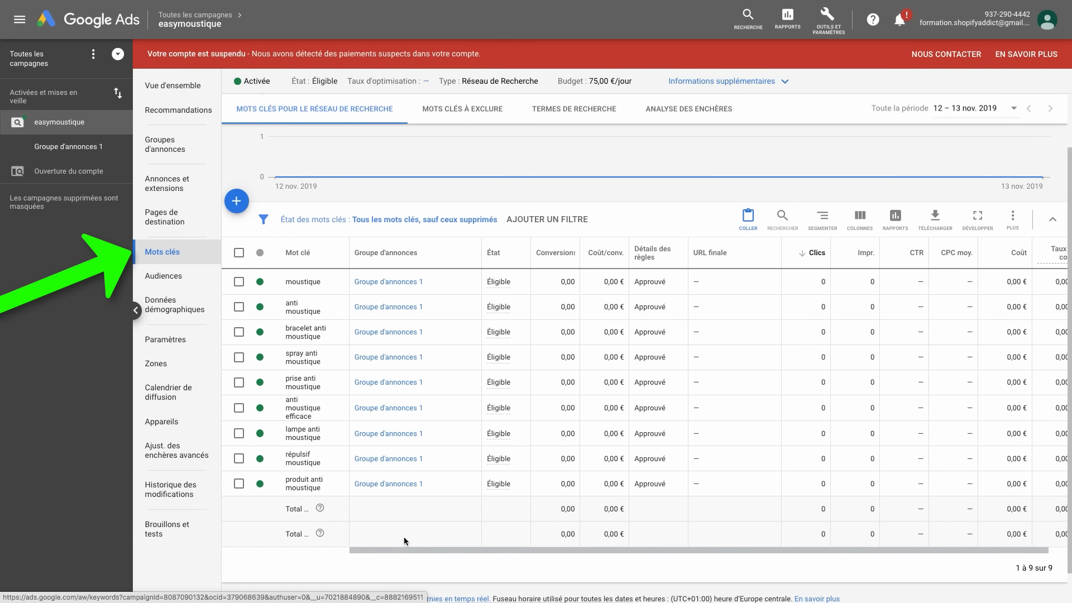
drag(441, 550, 525, 549)
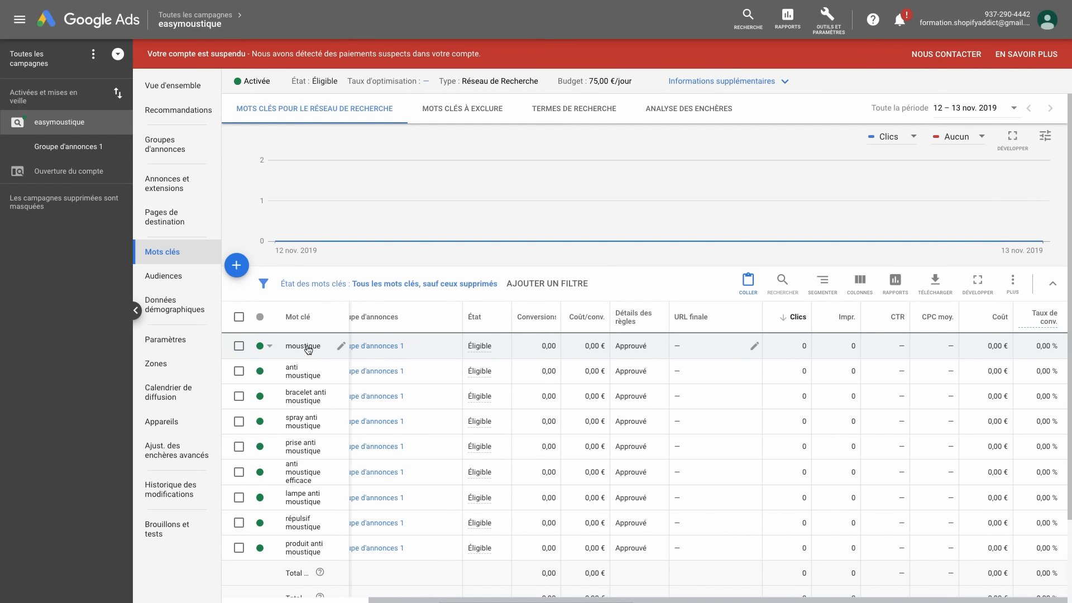
Add the phrase-match keyword "moustique", in quotation marks, to Groupe d'annonces 1 and save it.
click(236, 267)
click(475, 281)
scroll(477, 282, down, 3)
text("m)
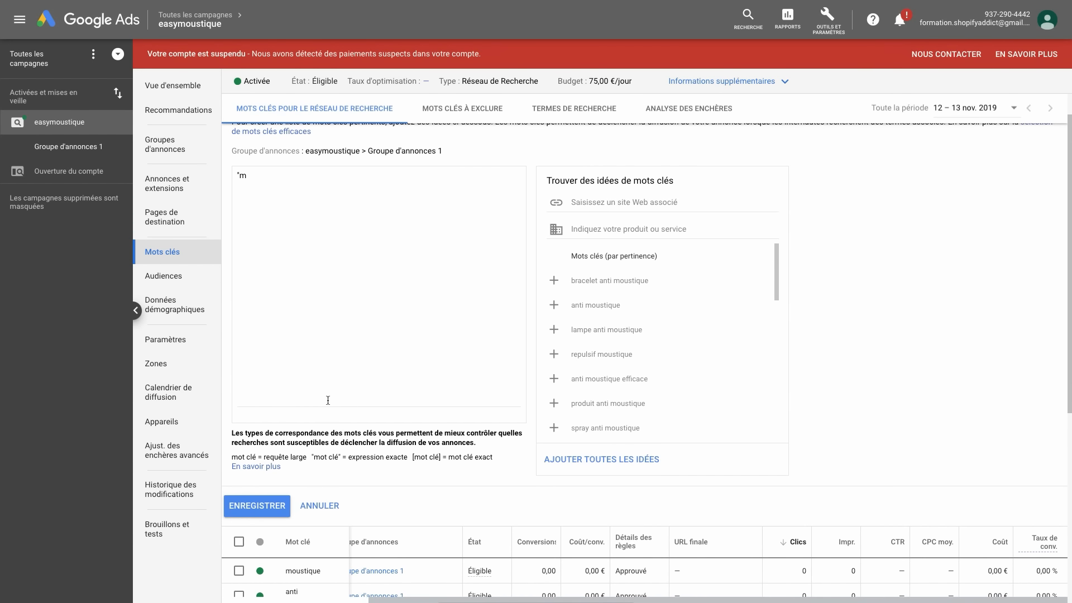
scroll(332, 429, down, 2)
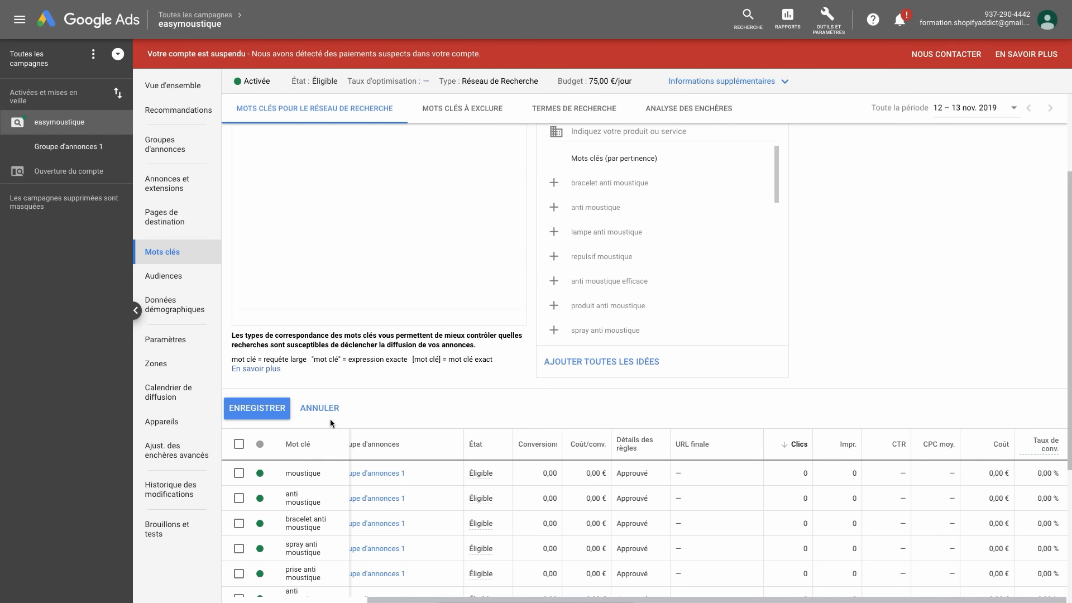
scroll(316, 434, down, 1)
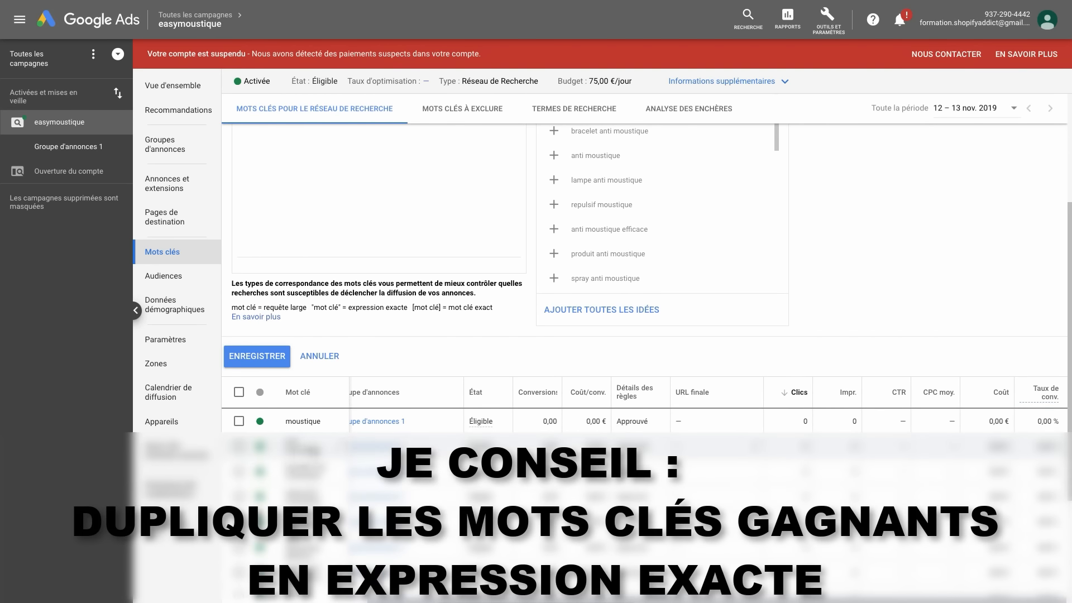
scroll(313, 441, up, 2)
scroll(317, 423, up, 1)
text(oustique")
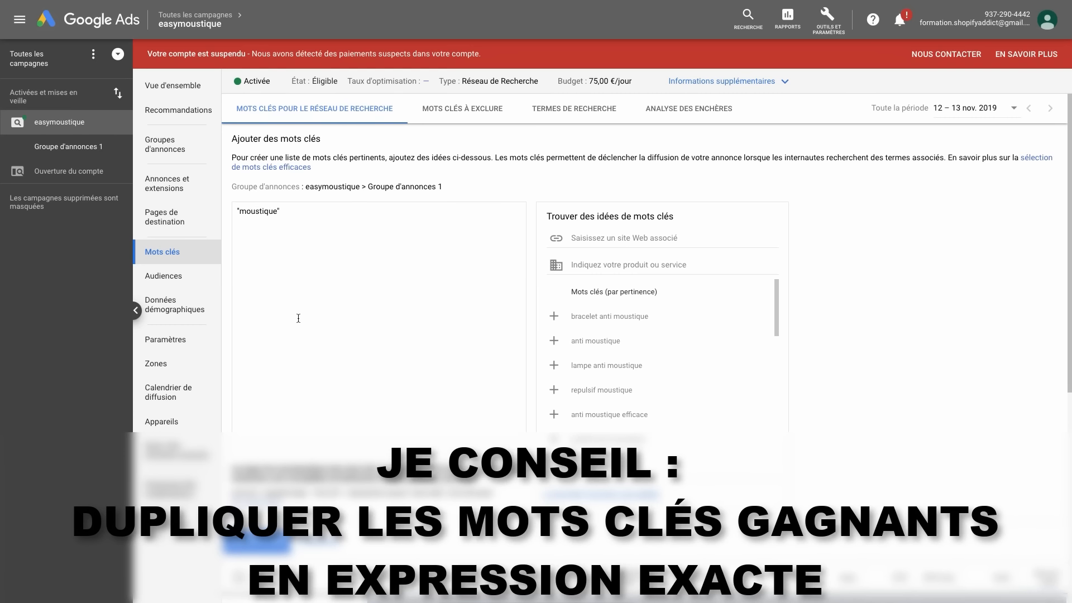
scroll(293, 314, down, 2)
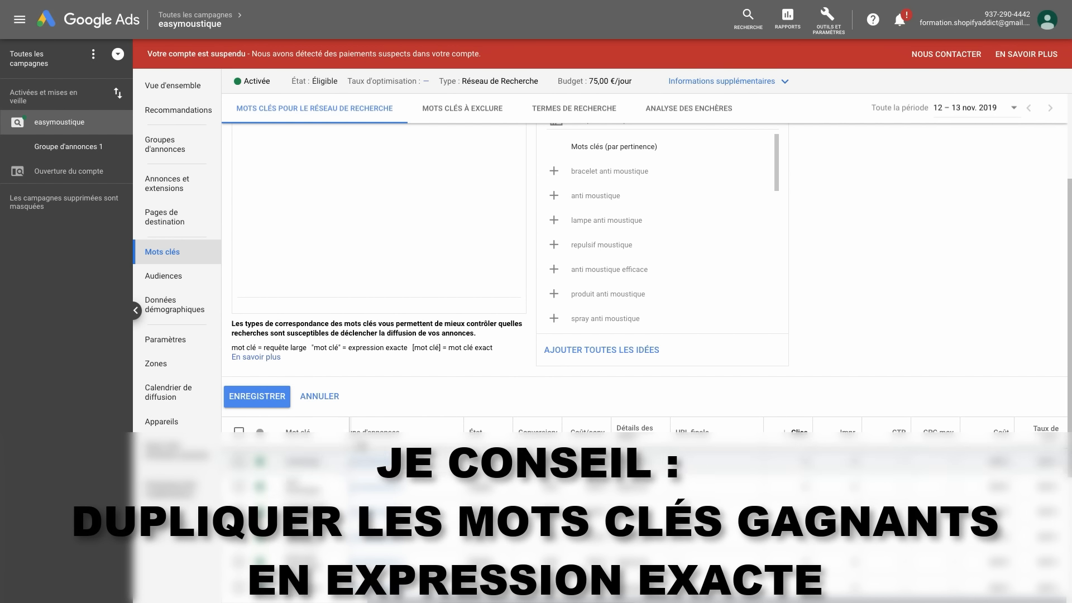
scroll(344, 380, up, 1)
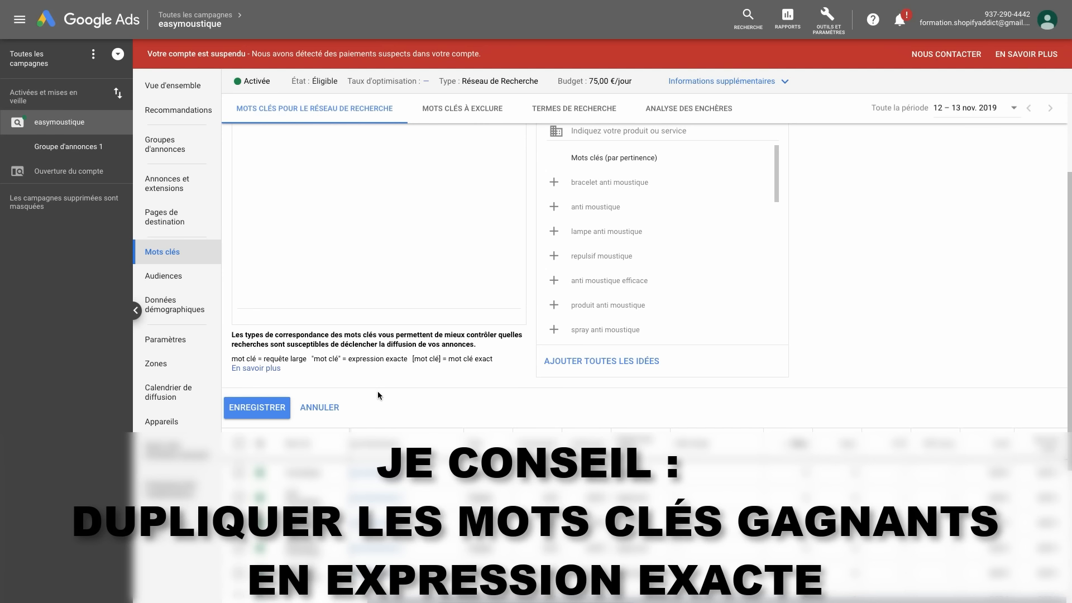
scroll(378, 396, up, 2)
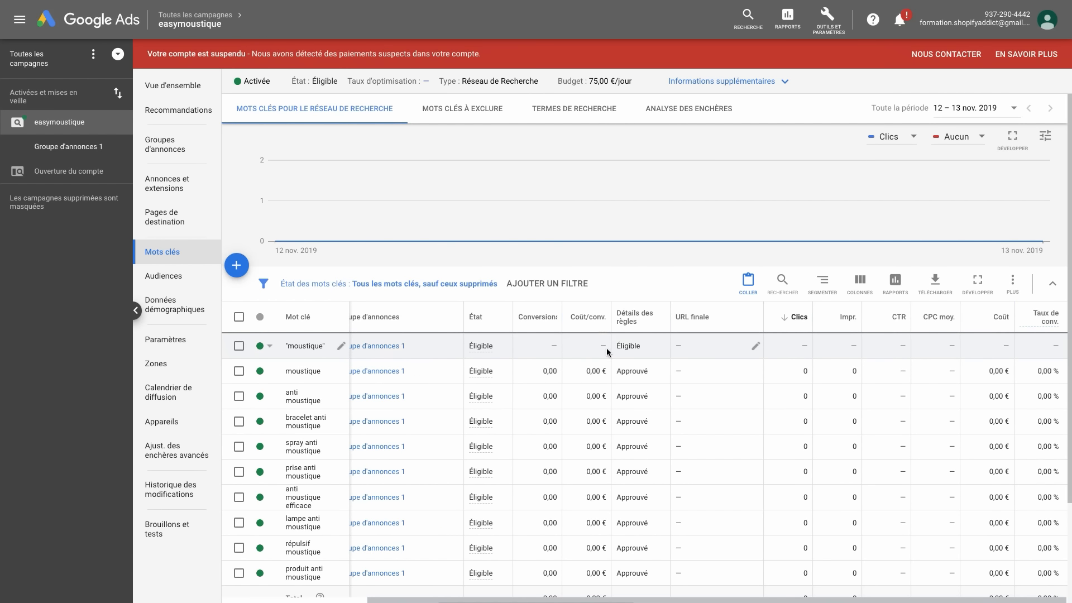
Pause the keyword "anti moustique efficace" after checking the keyword table's performance columns.
scroll(450, 398, down, 3)
scroll(450, 397, up, 1)
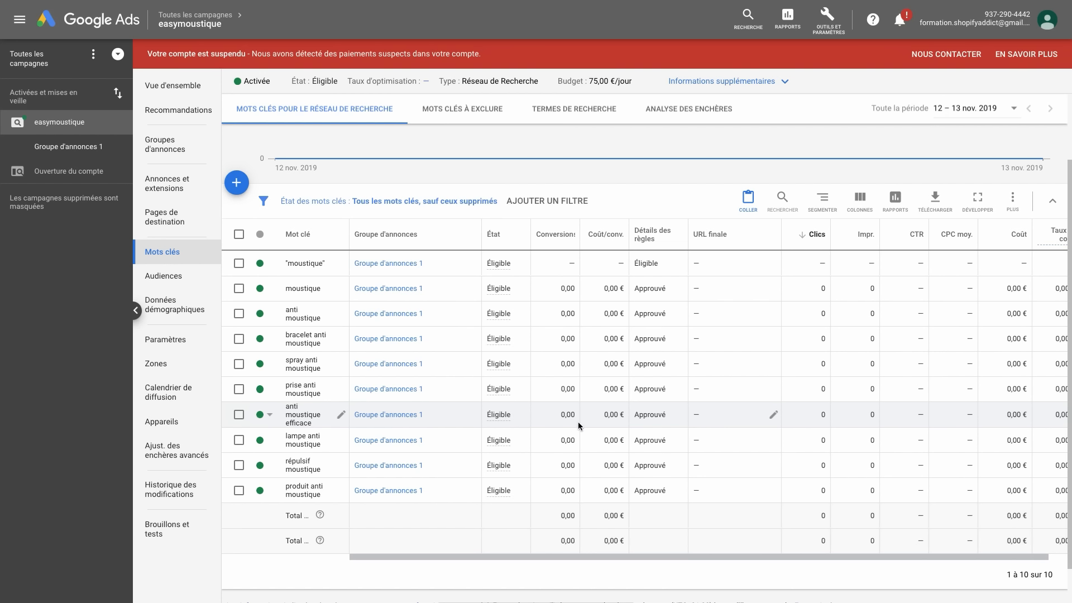
scroll(661, 415, right, 1)
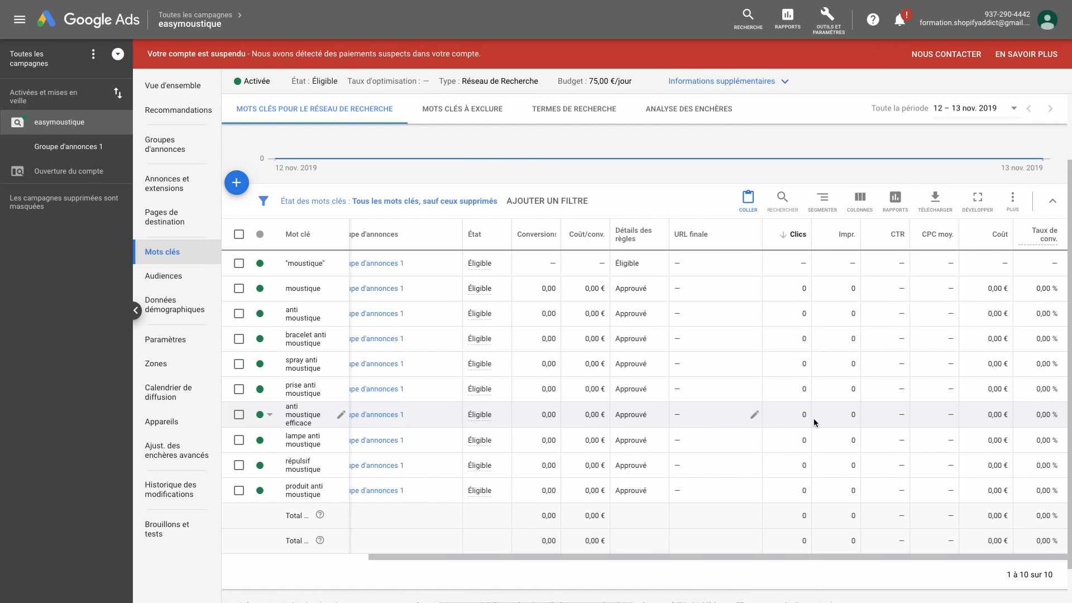
scroll(814, 423, left, 1)
scroll(813, 418, left, 1)
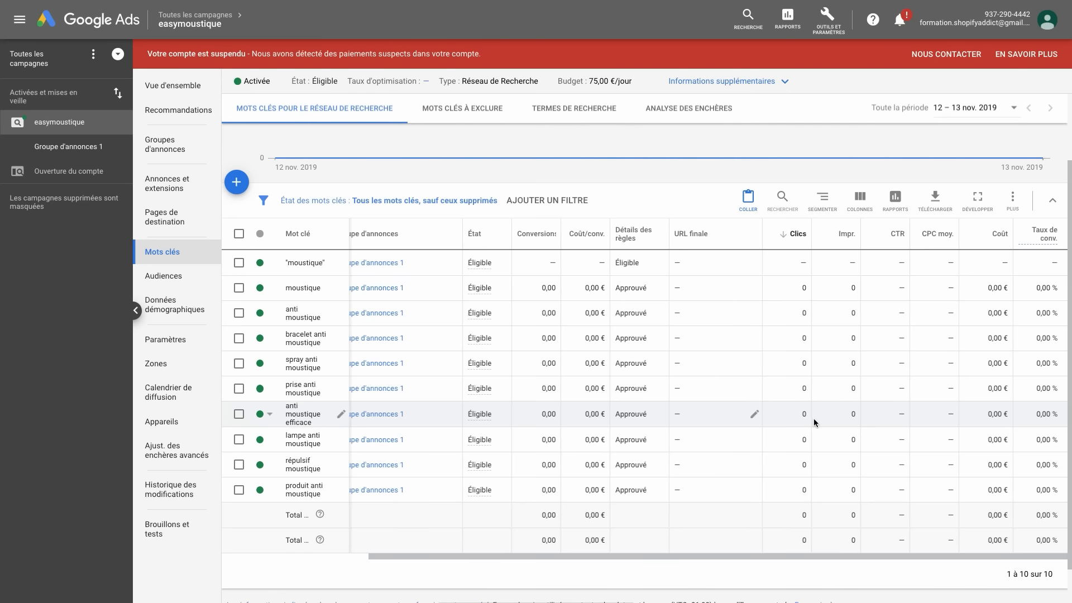
click(260, 414)
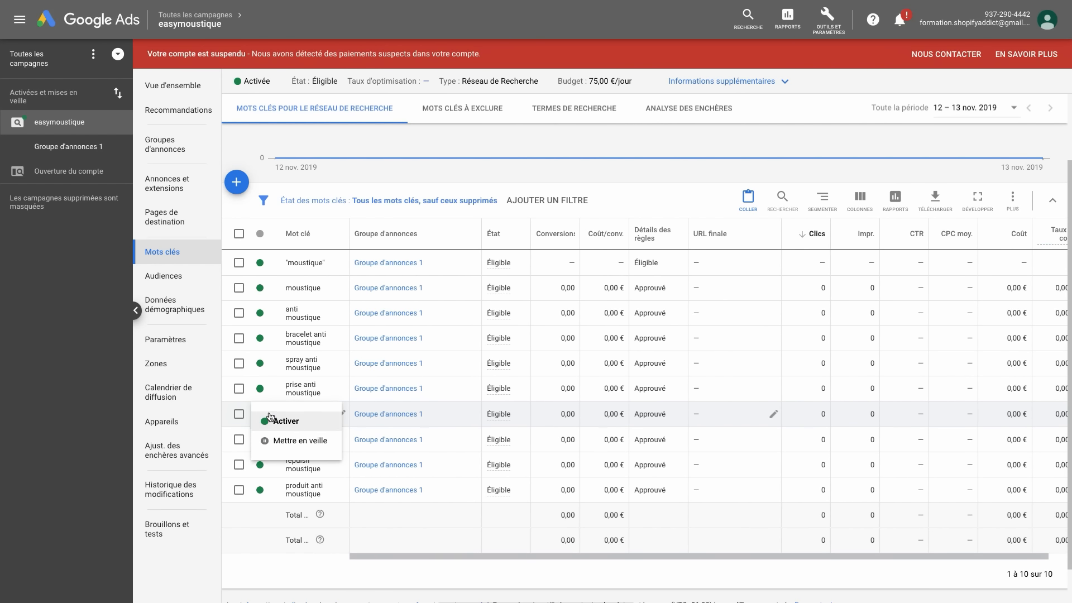
click(277, 442)
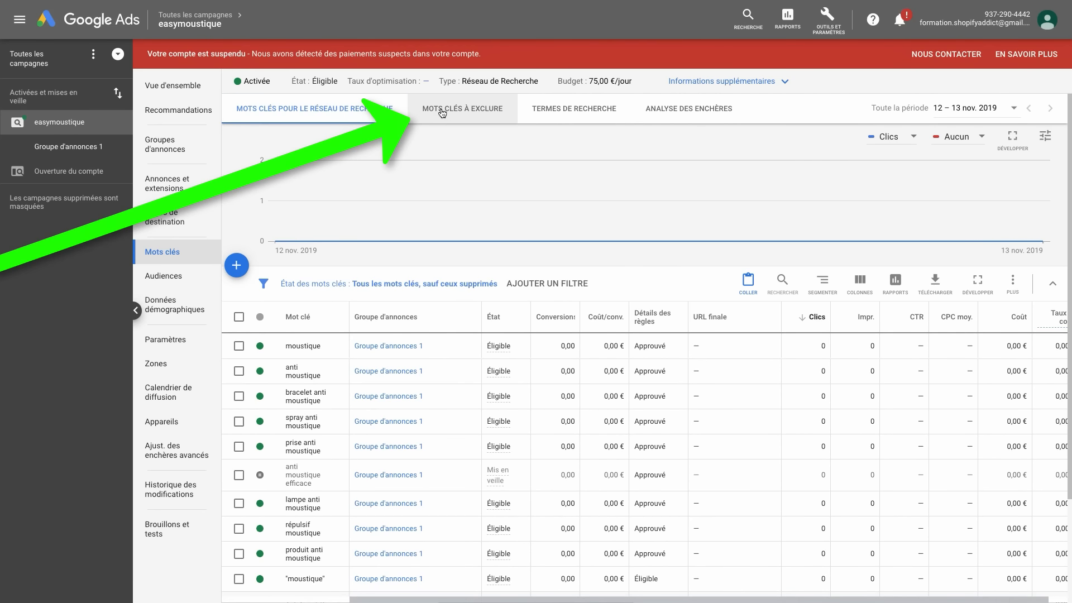
Check the campaign's negative keywords, and return to the Search Network keywords to review the list.
click(476, 116)
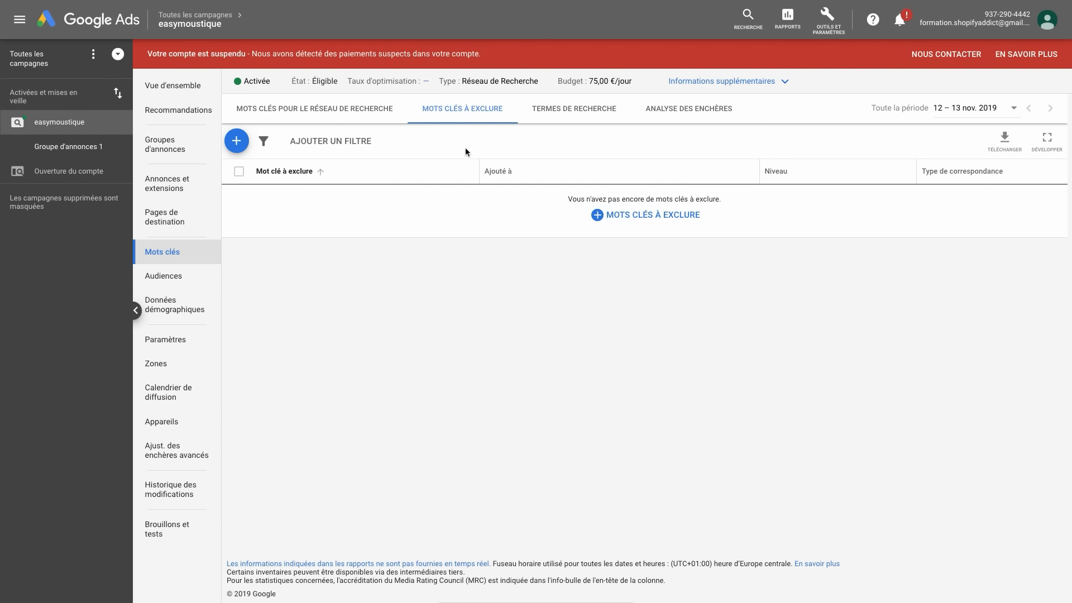
click(354, 116)
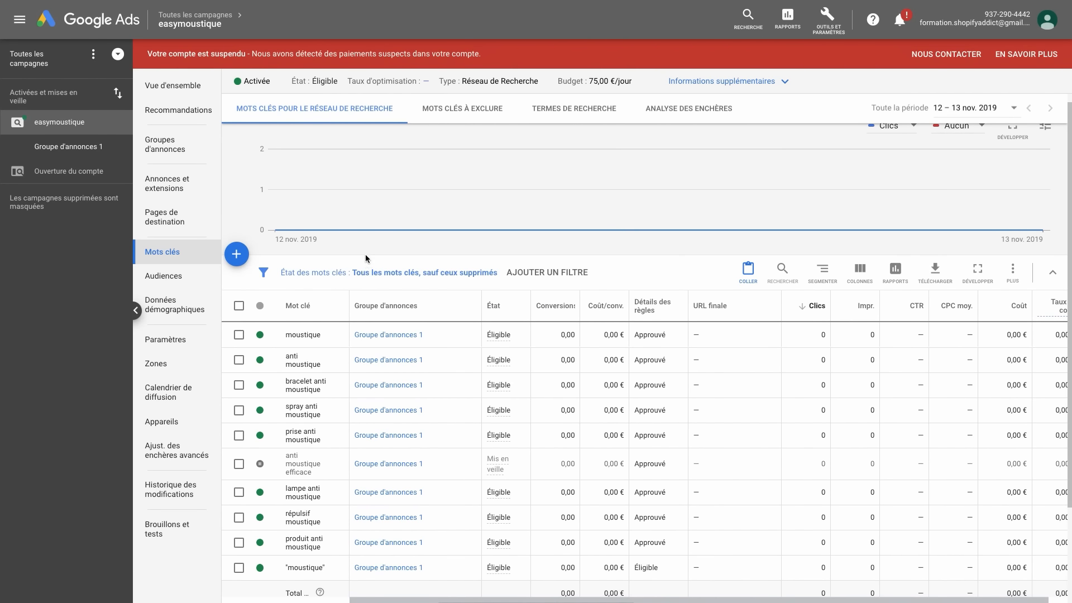
scroll(367, 258, up, 1)
scroll(366, 258, down, 1)
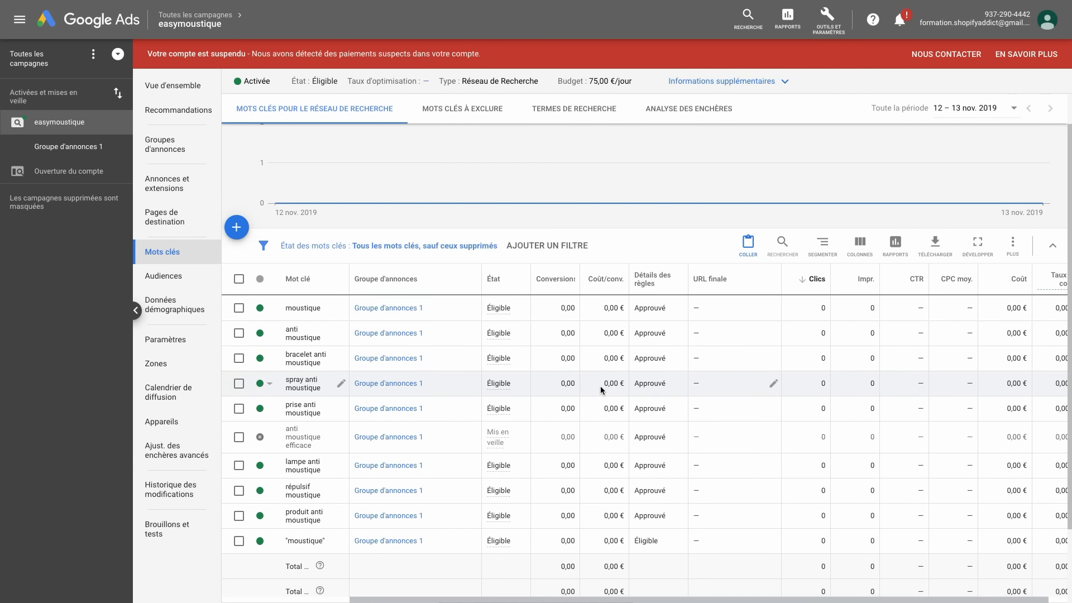
mouse_move(375, 201)
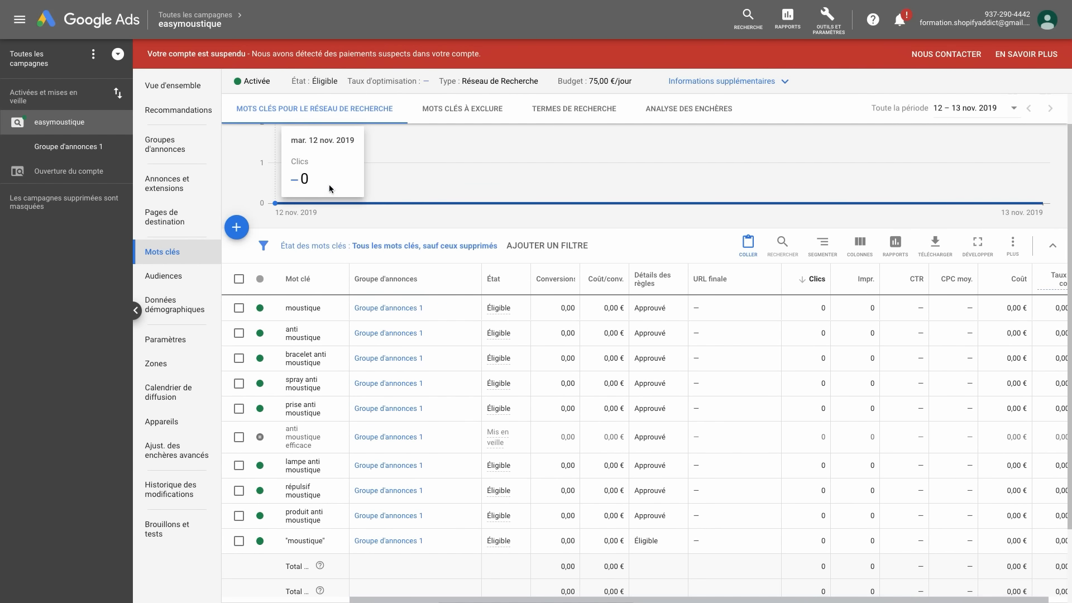
Set the easymoustique campaign's daily budget to 200 € in the list of all campaigns and save it.
click(42, 66)
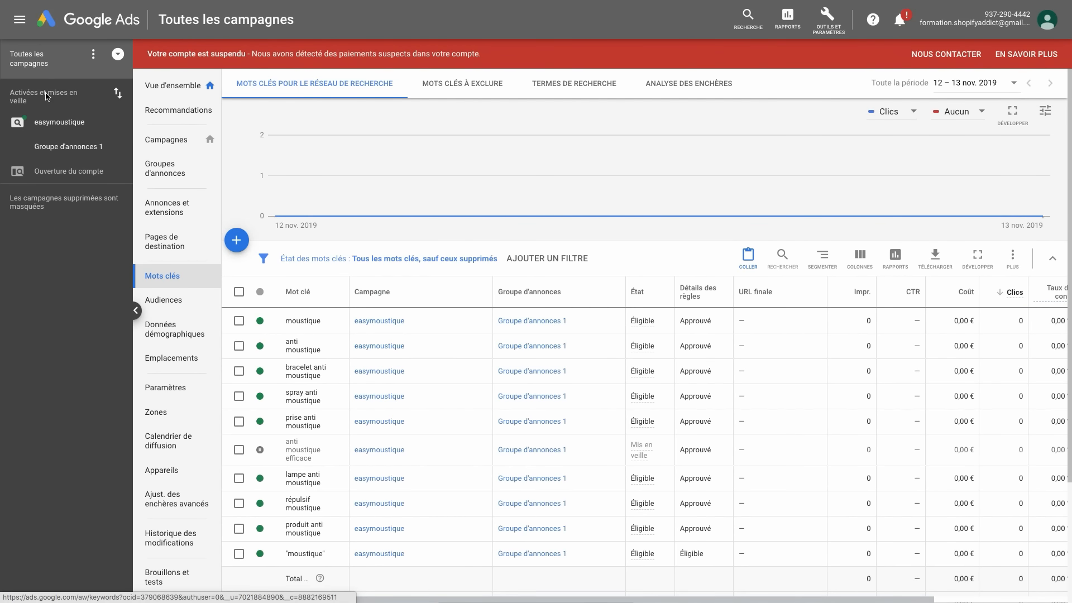
click(161, 148)
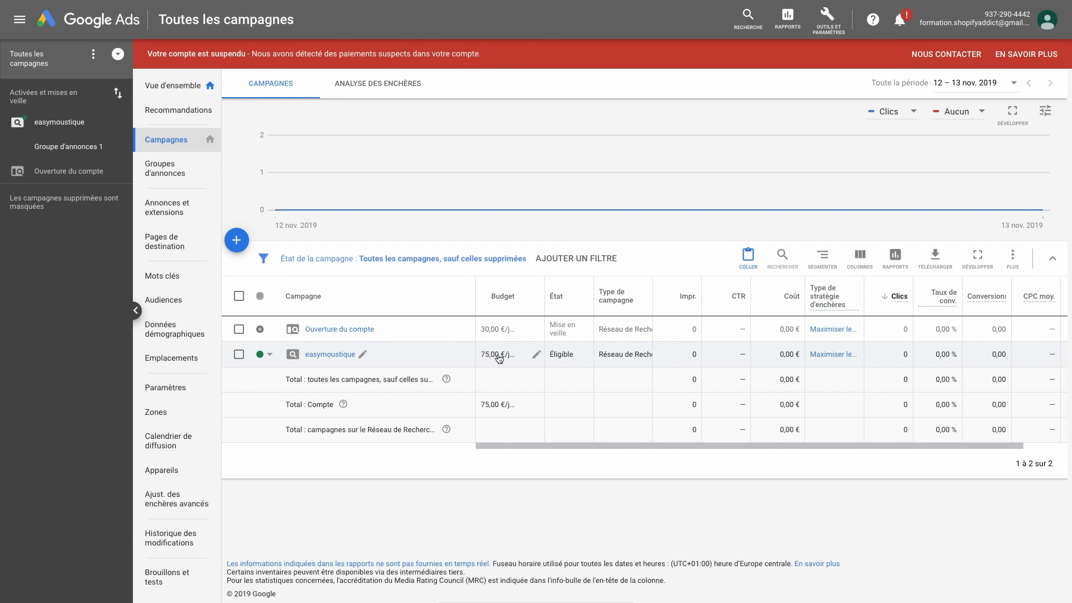
click(536, 354)
drag(557, 370, 613, 370)
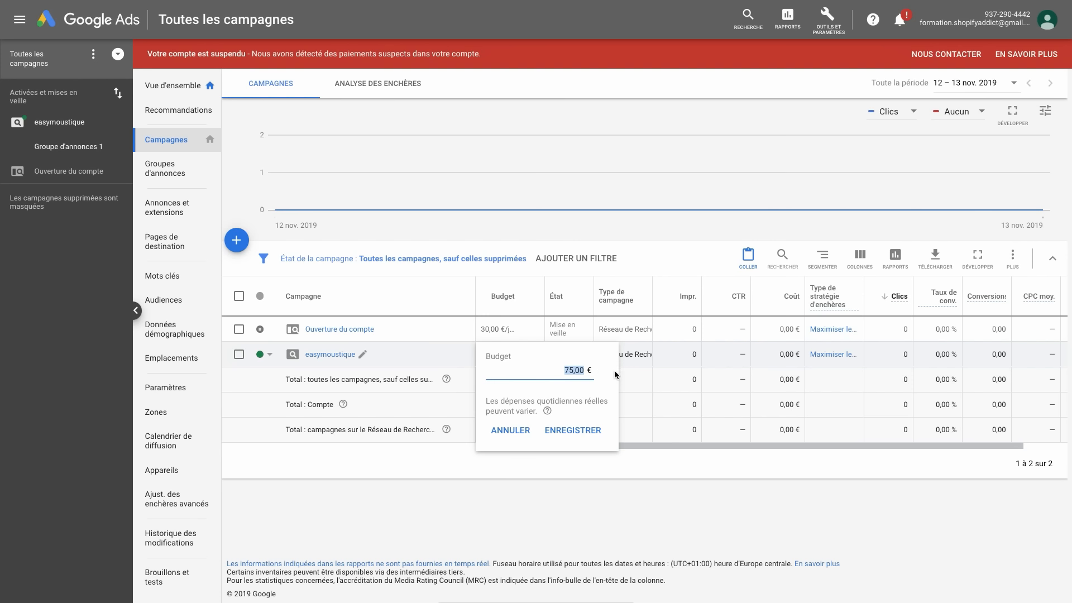
text(2)
click(559, 428)
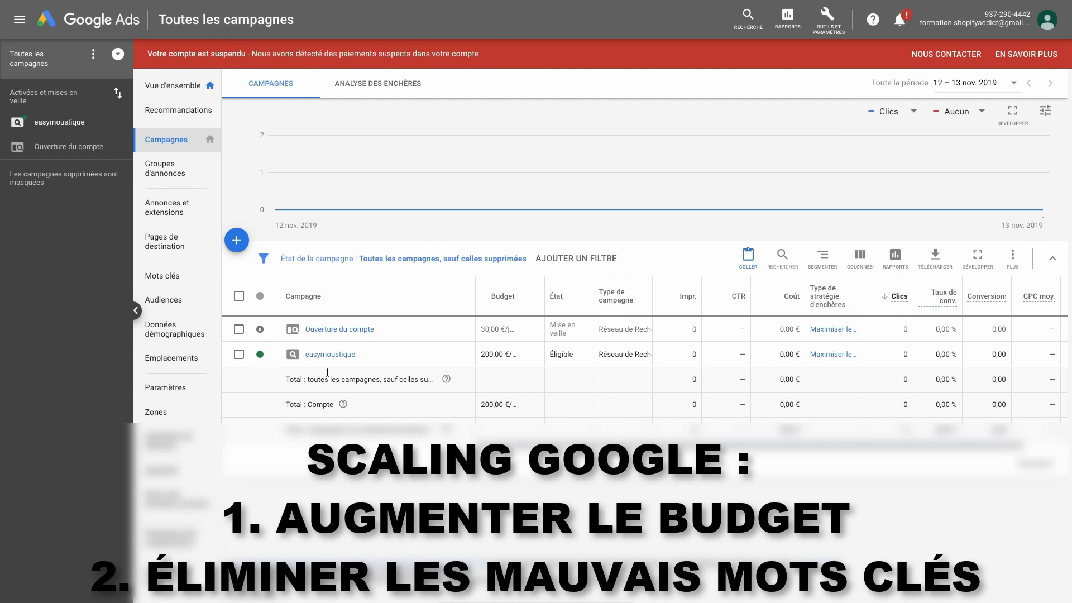
click(534, 357)
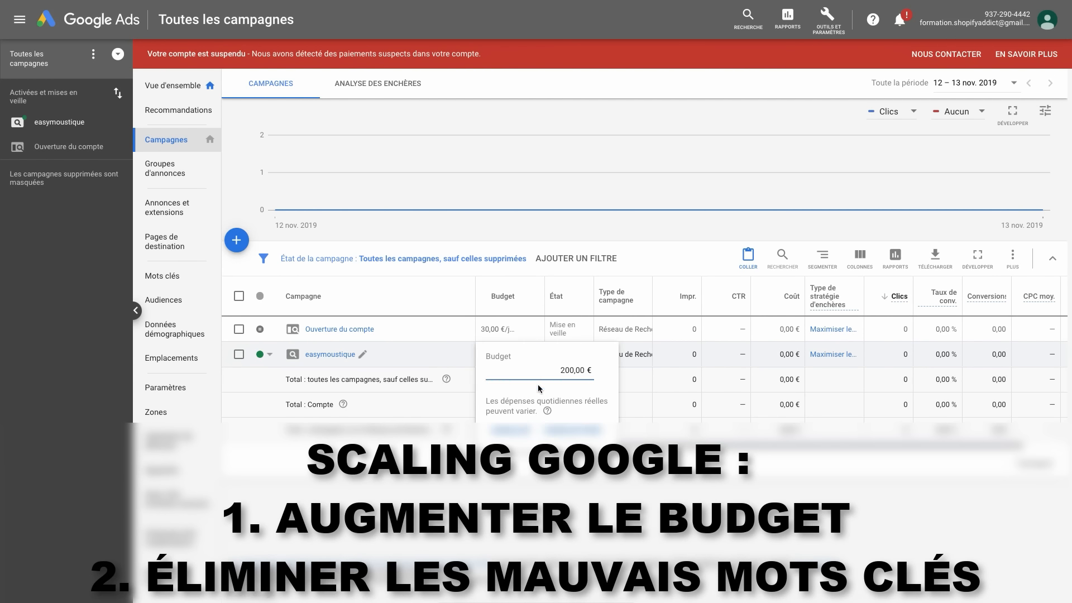
mouse_move(549, 412)
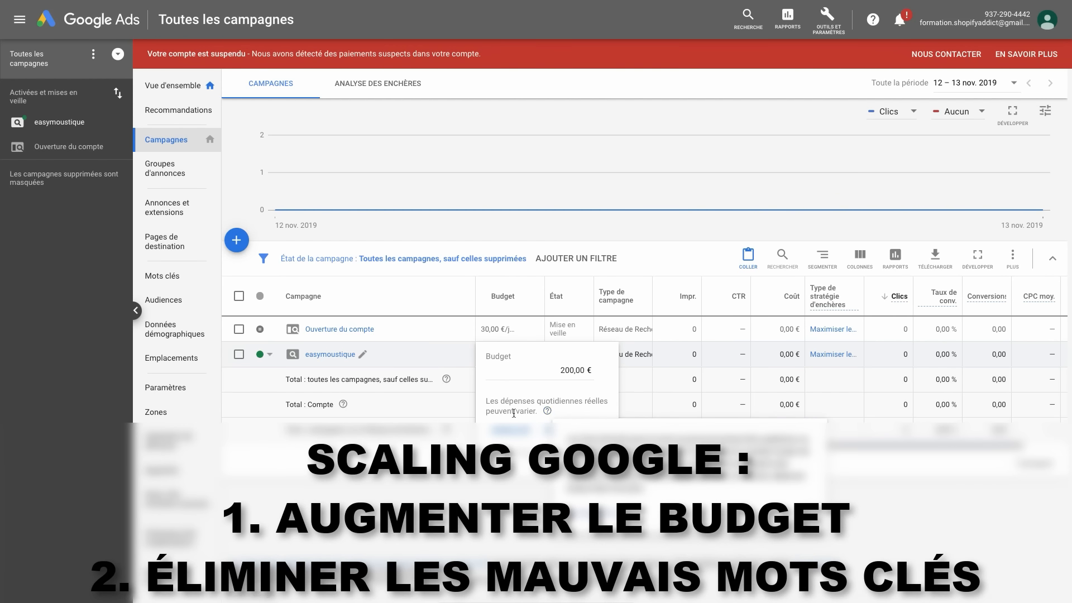
click(509, 430)
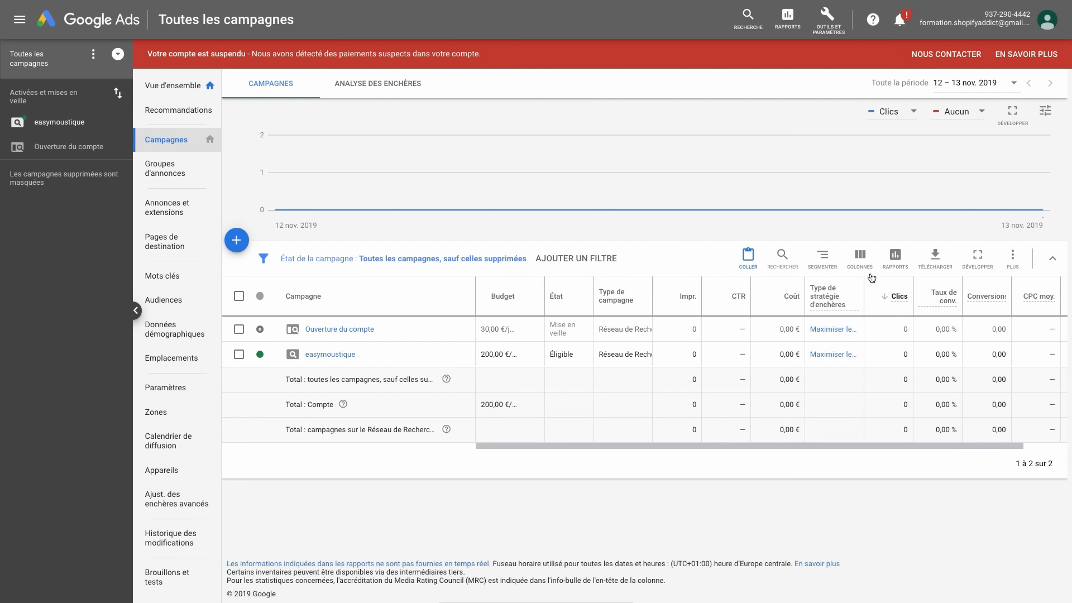
Add the conversion metric "Valeur de conv./coût" as a column to the campaigns table and apply it.
click(869, 272)
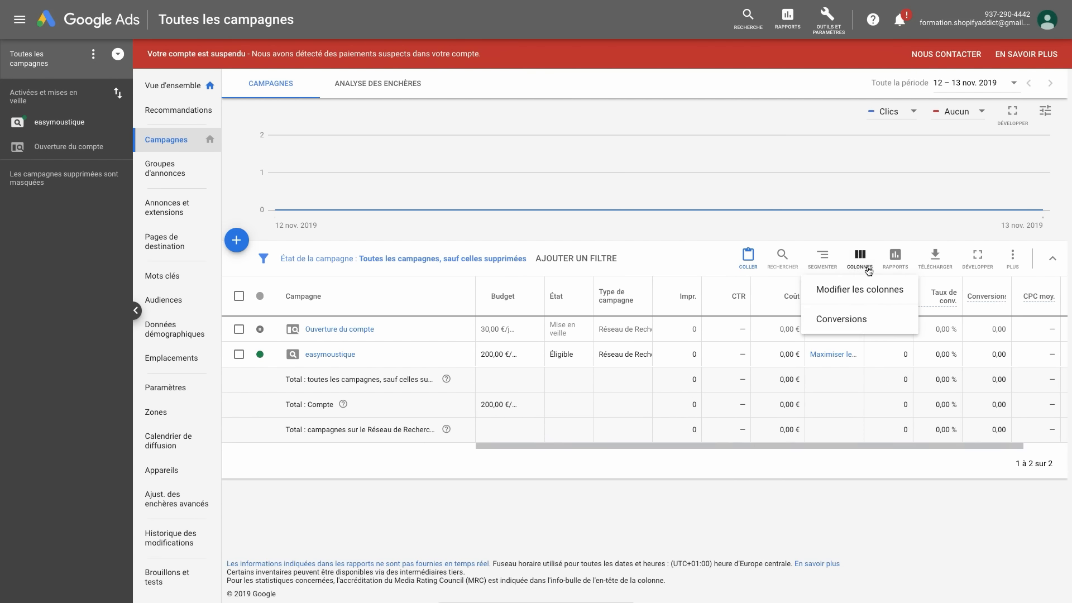
click(837, 292)
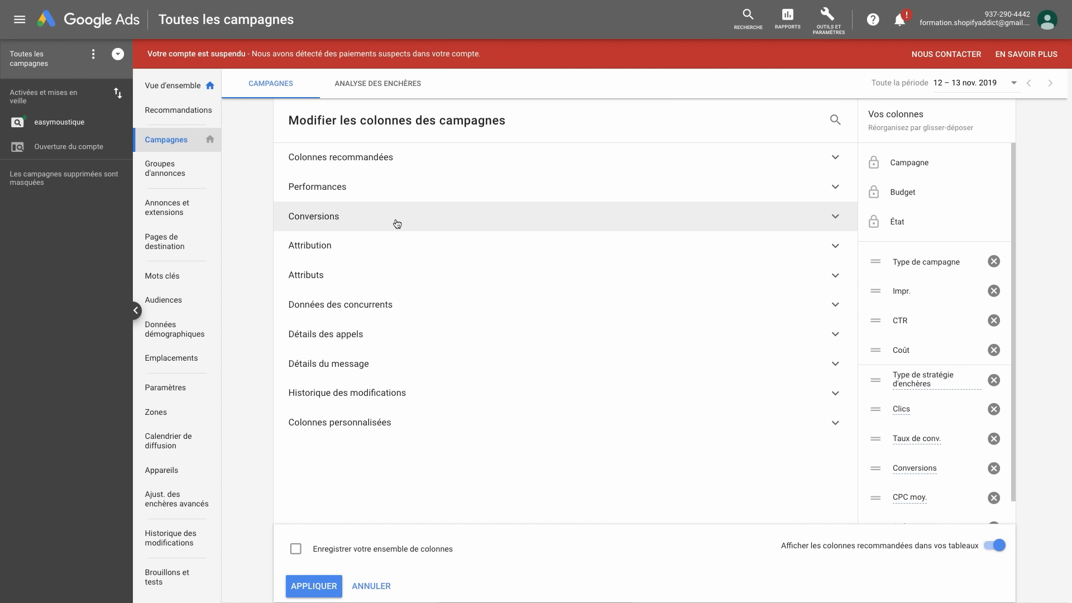
click(336, 218)
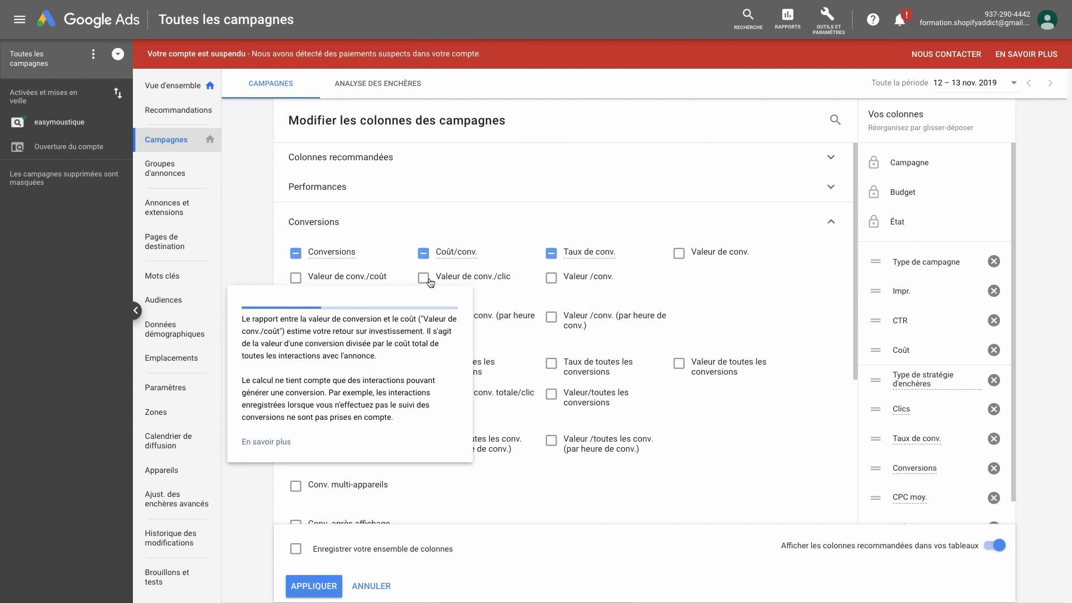
click(331, 277)
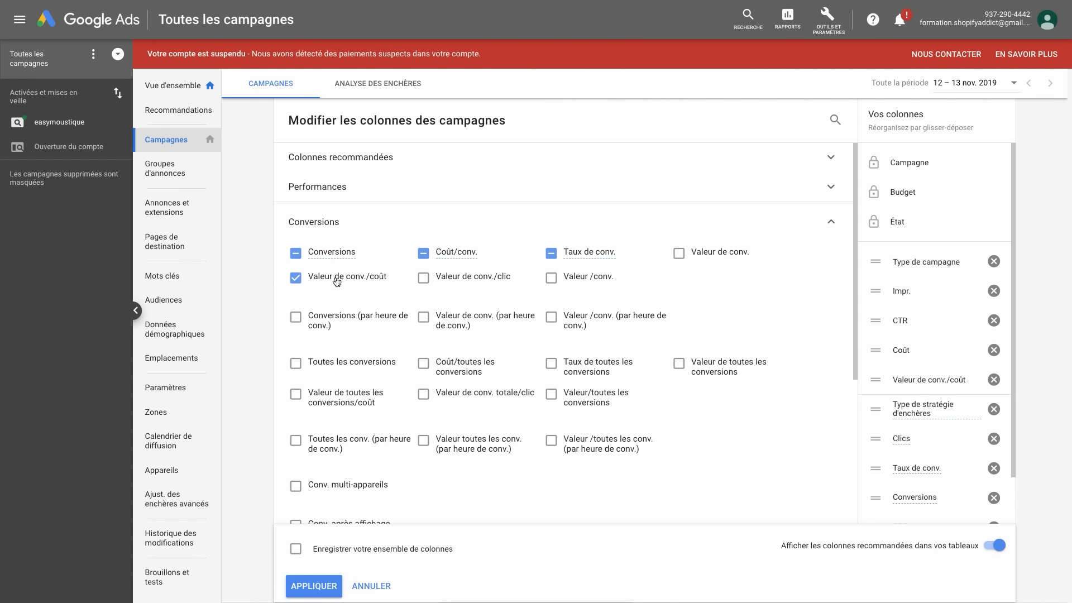
scroll(577, 333, down, 2)
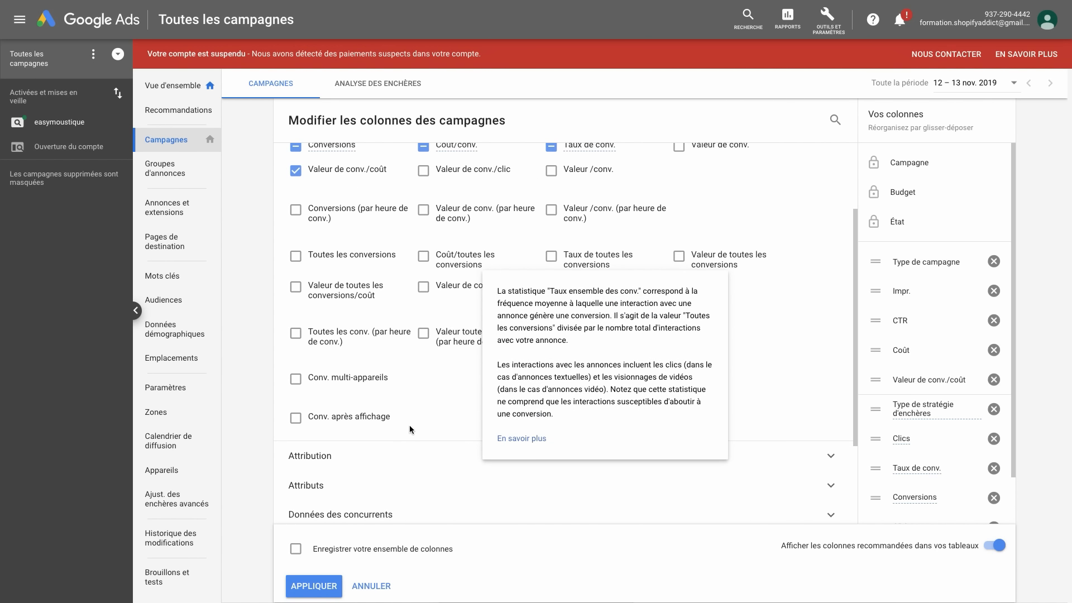
scroll(377, 406, up, 2)
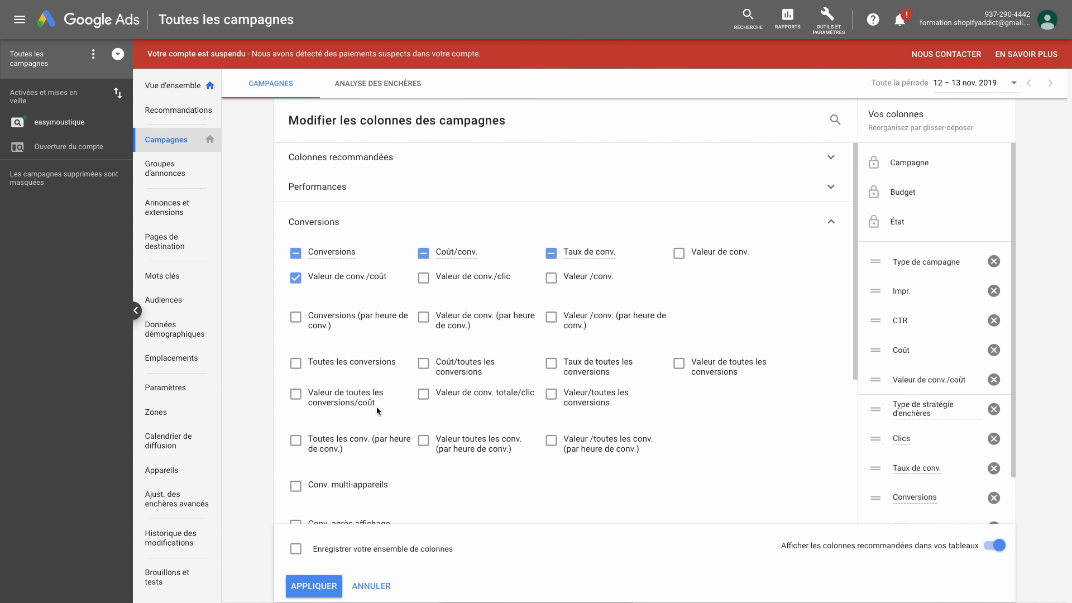
click(321, 580)
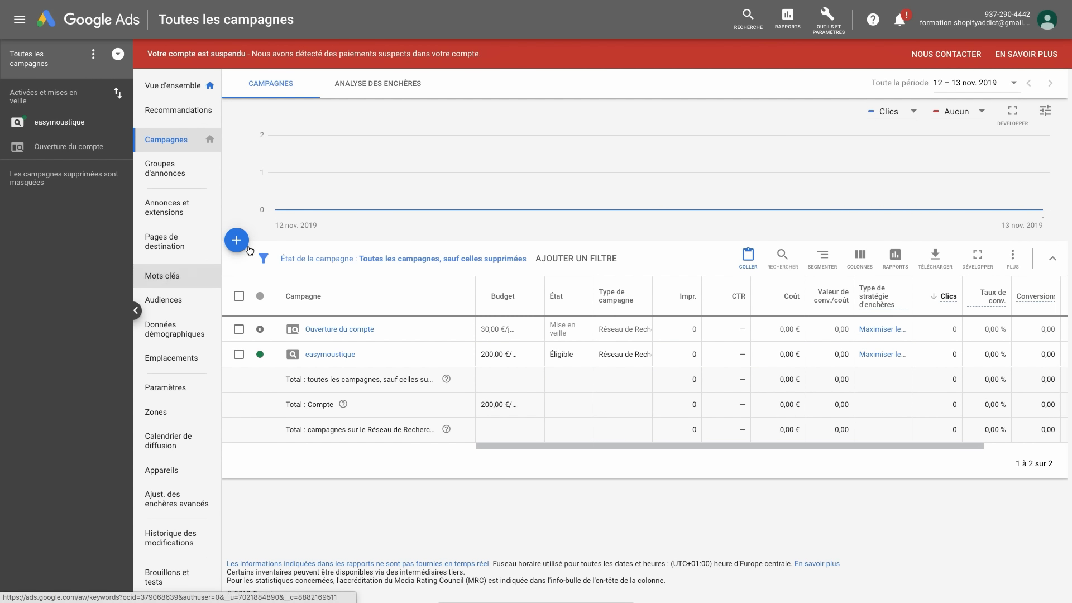
Review the keywords and the ads across all campaigns.
click(167, 276)
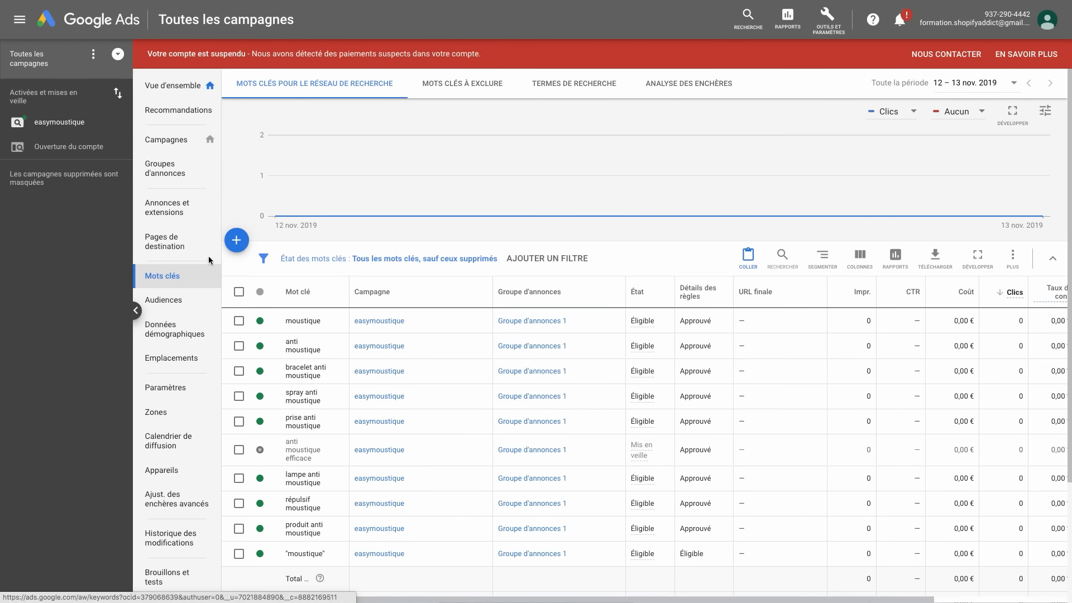
click(168, 207)
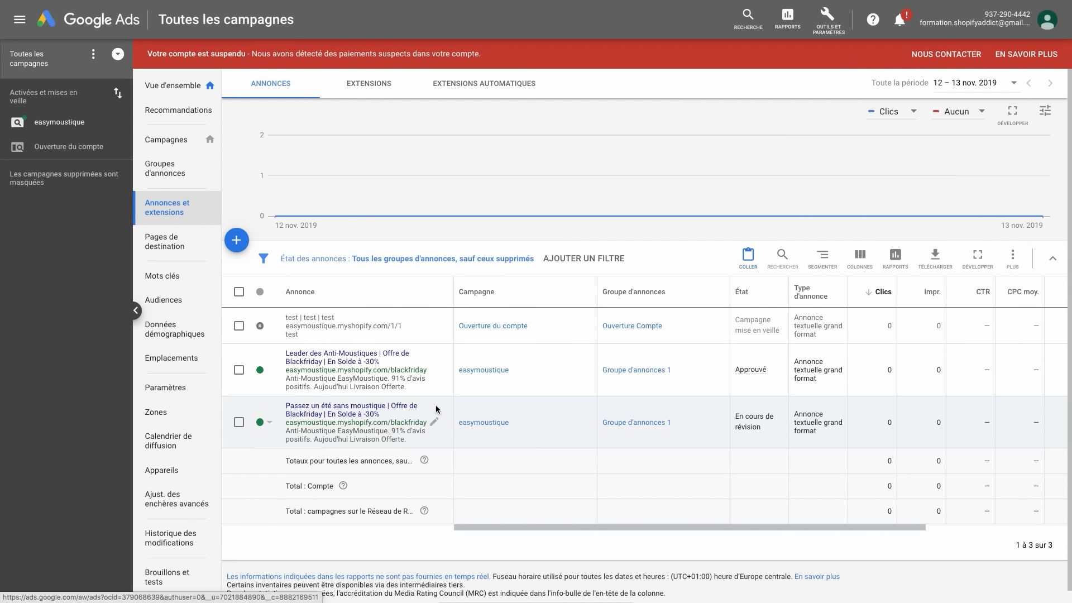